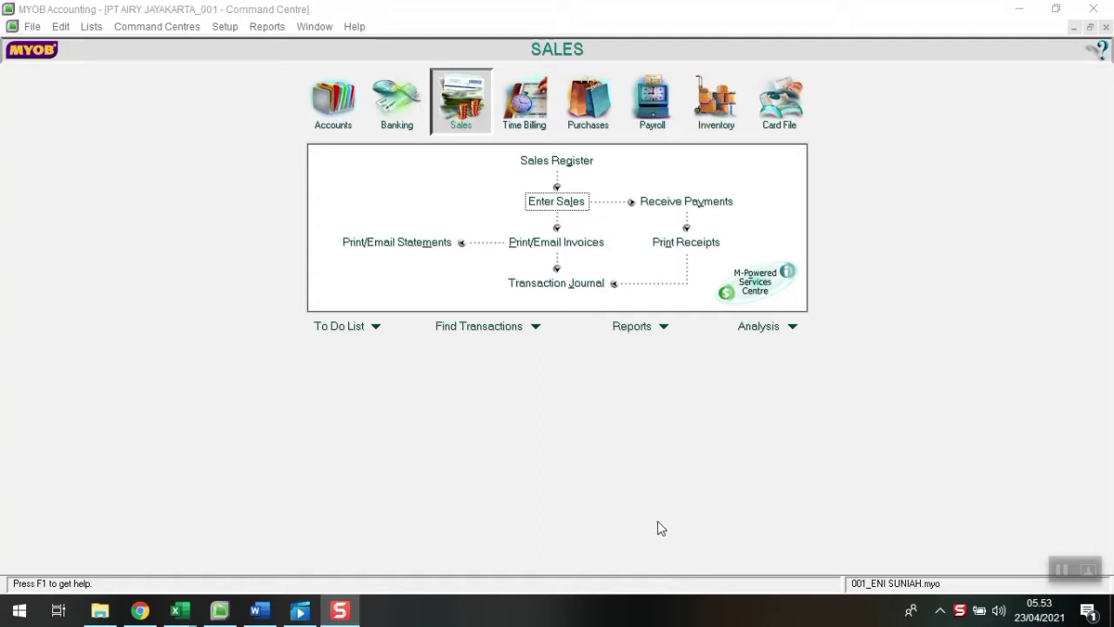
Display the Accounts Trial Balance report for December of This Year (FY 2019).
{"action": "left_click", "coordinate": [611, 327]}
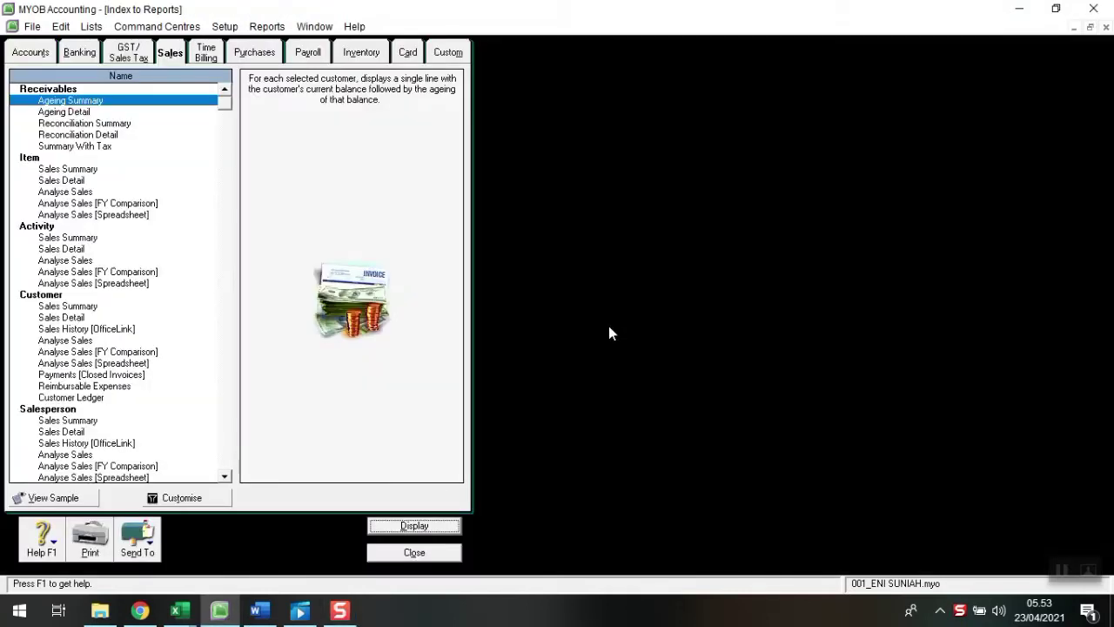
{"action": "left_click", "coordinate": [33, 54]}
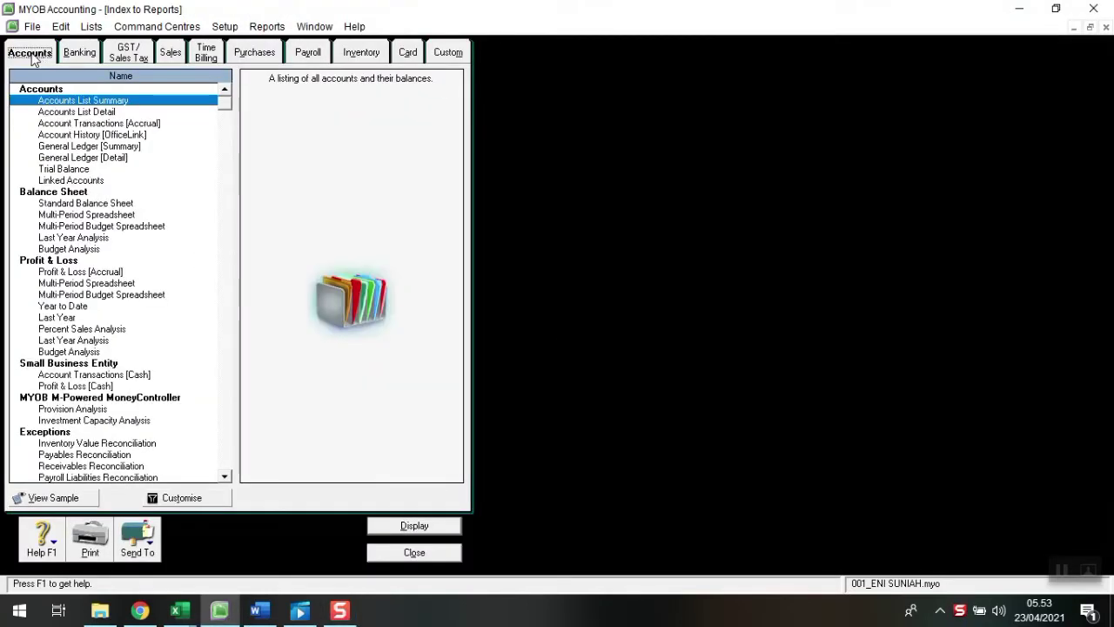
{"action": "left_click", "coordinate": [73, 169]}
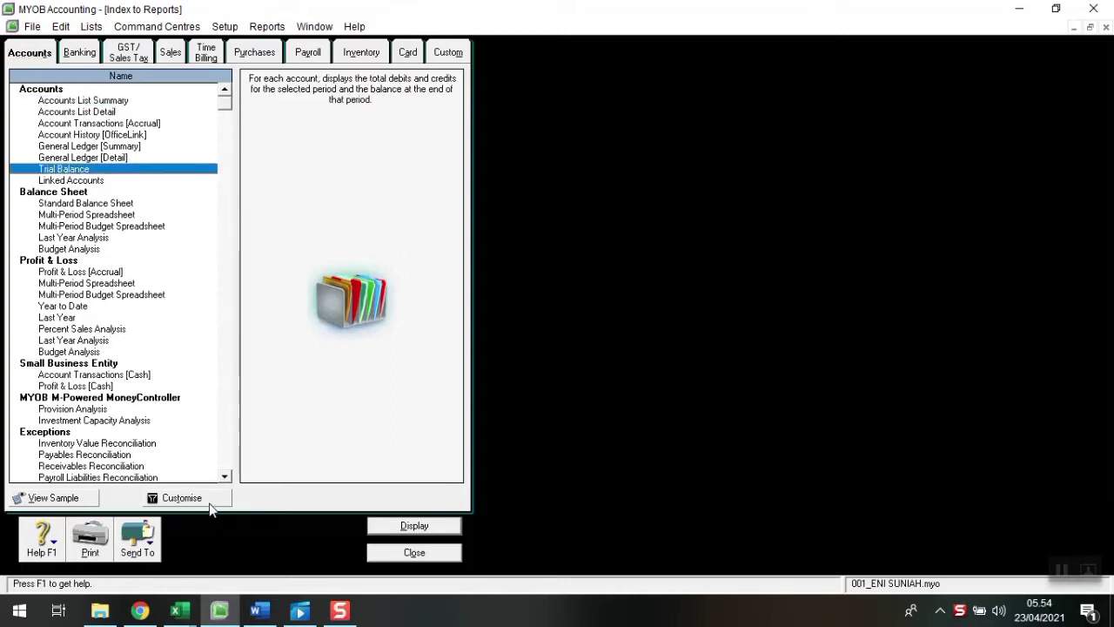
{"action": "left_click", "coordinate": [207, 499]}
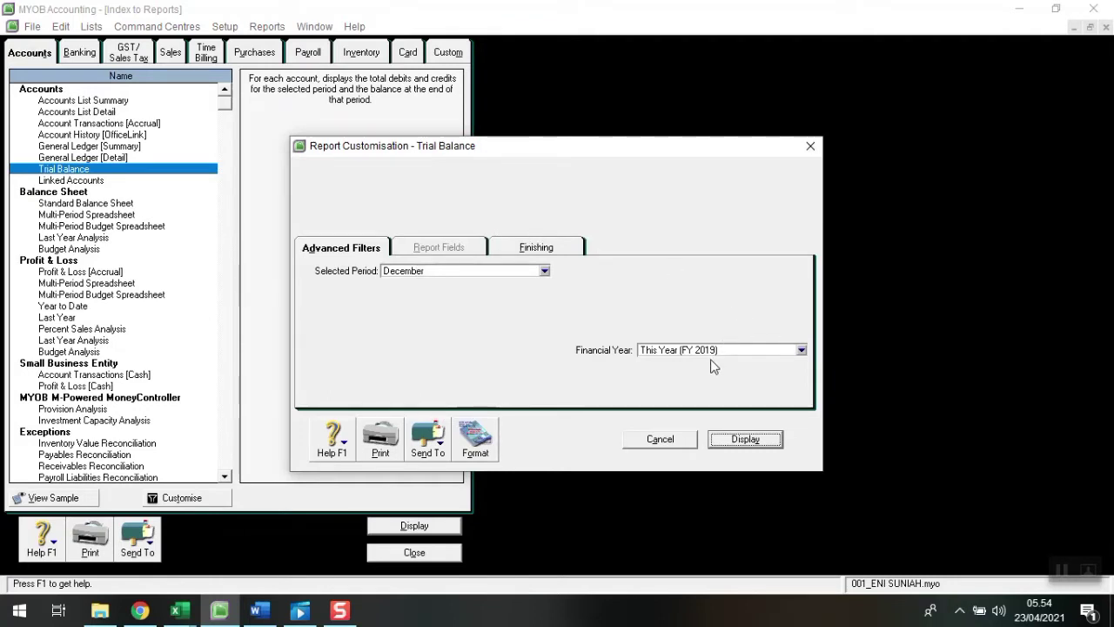
{"action": "left_click", "coordinate": [753, 440]}
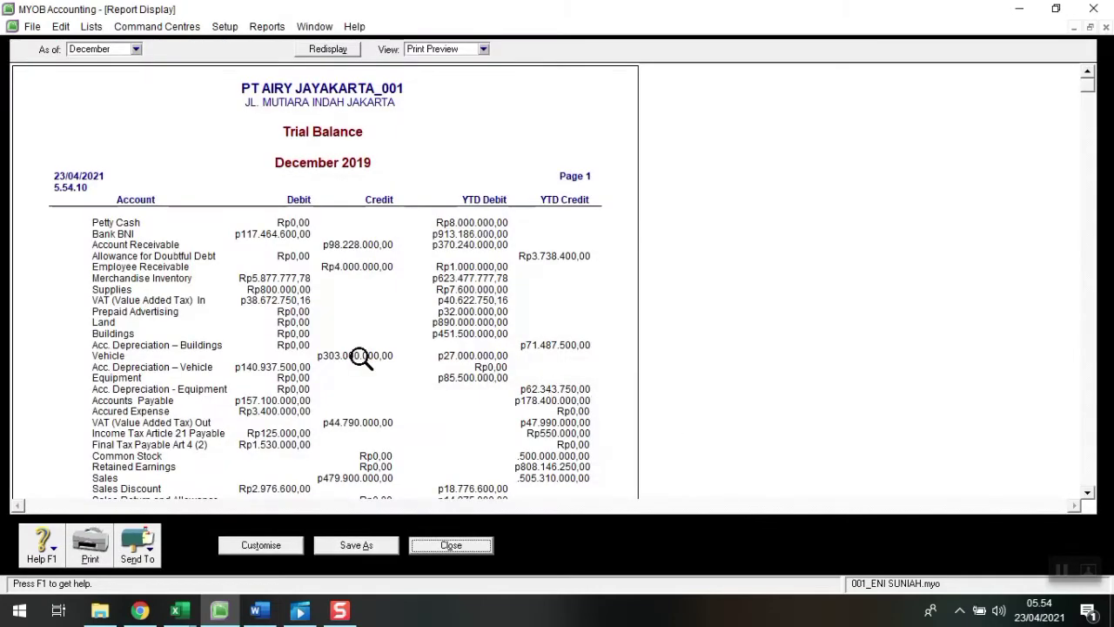
Review the December 2019 trial balance from the first account down to the totals, comparing the debit, credit and year-to-date columns.
{"action": "scroll", "coordinate": [363, 360], "scroll_direction": "down", "scroll_amount": 2}
{"action": "scroll", "coordinate": [364, 363], "scroll_direction": "up", "scroll_amount": 2}
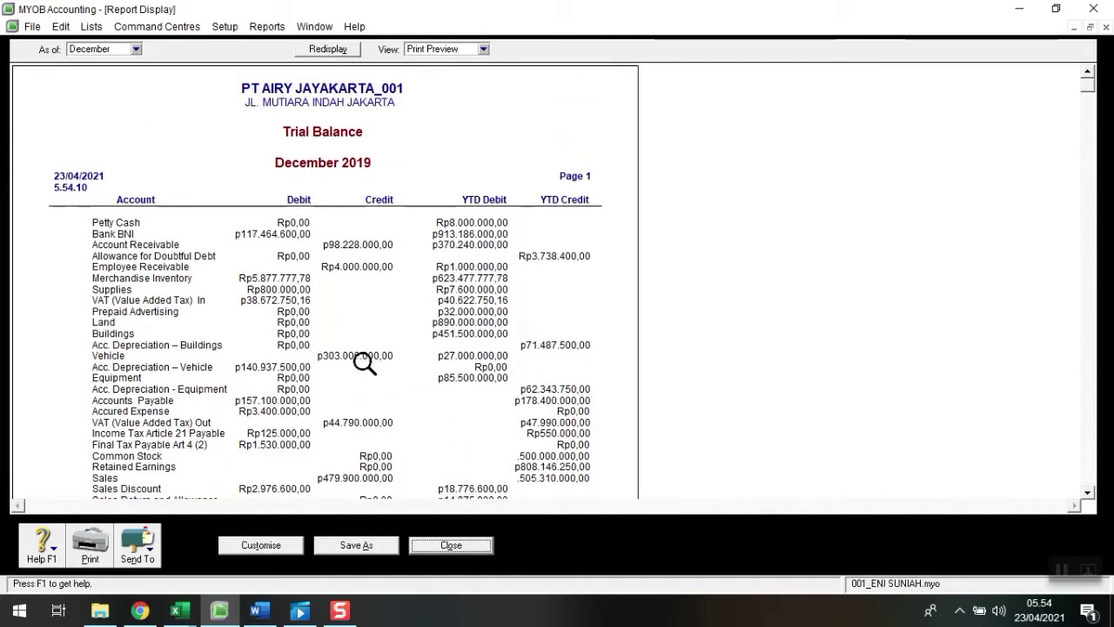
{"action": "scroll", "coordinate": [363, 363], "scroll_direction": "down", "scroll_amount": 5}
{"action": "scroll", "coordinate": [367, 377], "scroll_direction": "down", "scroll_amount": 3}
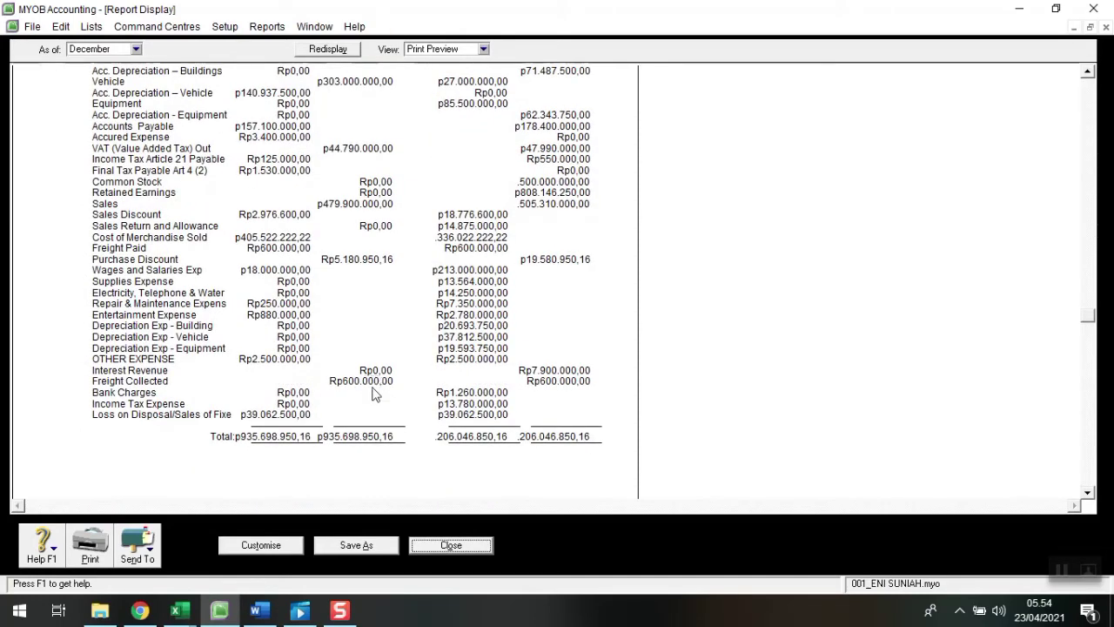
{"action": "scroll", "coordinate": [373, 390], "scroll_direction": "up", "scroll_amount": 4}
{"action": "scroll", "coordinate": [375, 393], "scroll_direction": "up", "scroll_amount": 4}
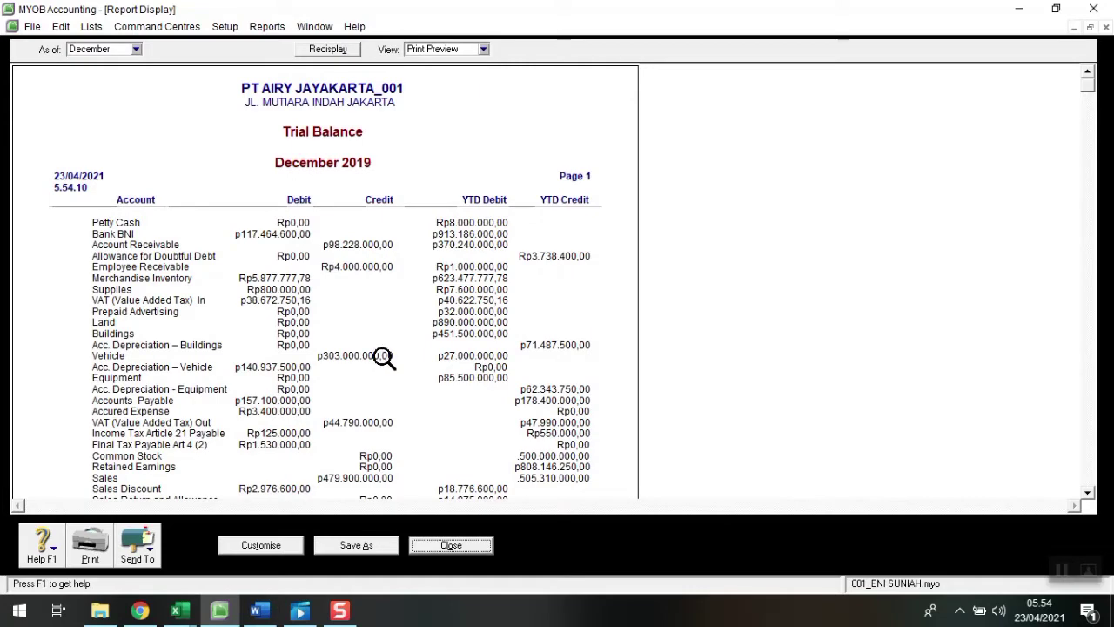
{"action": "scroll", "coordinate": [331, 383], "scroll_direction": "down", "scroll_amount": 3}
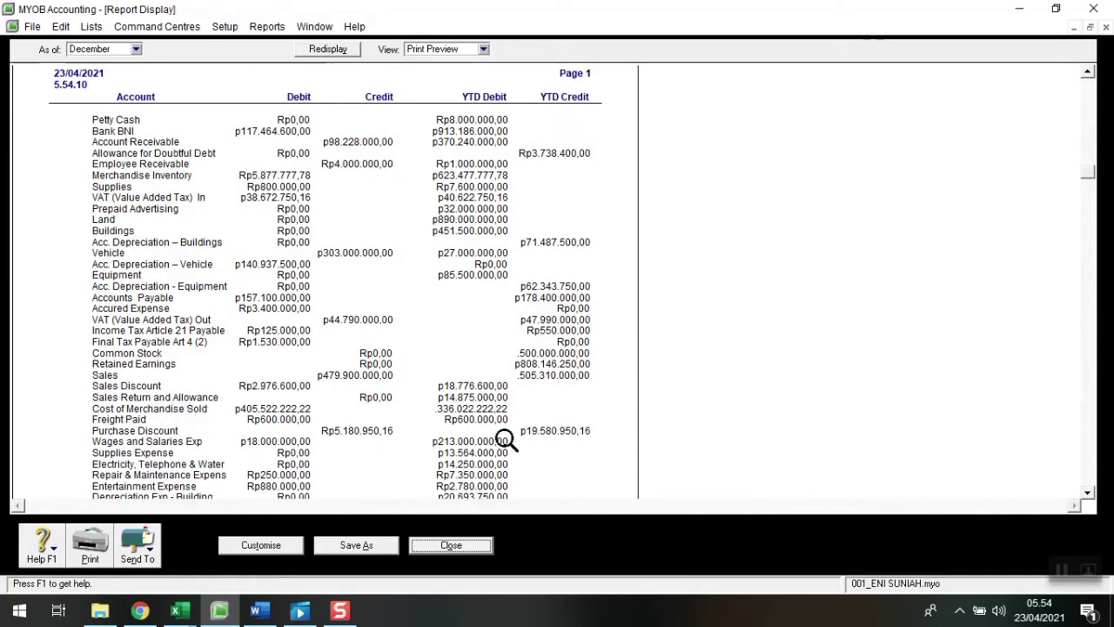
{"action": "scroll", "coordinate": [370, 429], "scroll_direction": "up", "scroll_amount": 1}
{"action": "scroll", "coordinate": [376, 433], "scroll_direction": "up", "scroll_amount": 2}
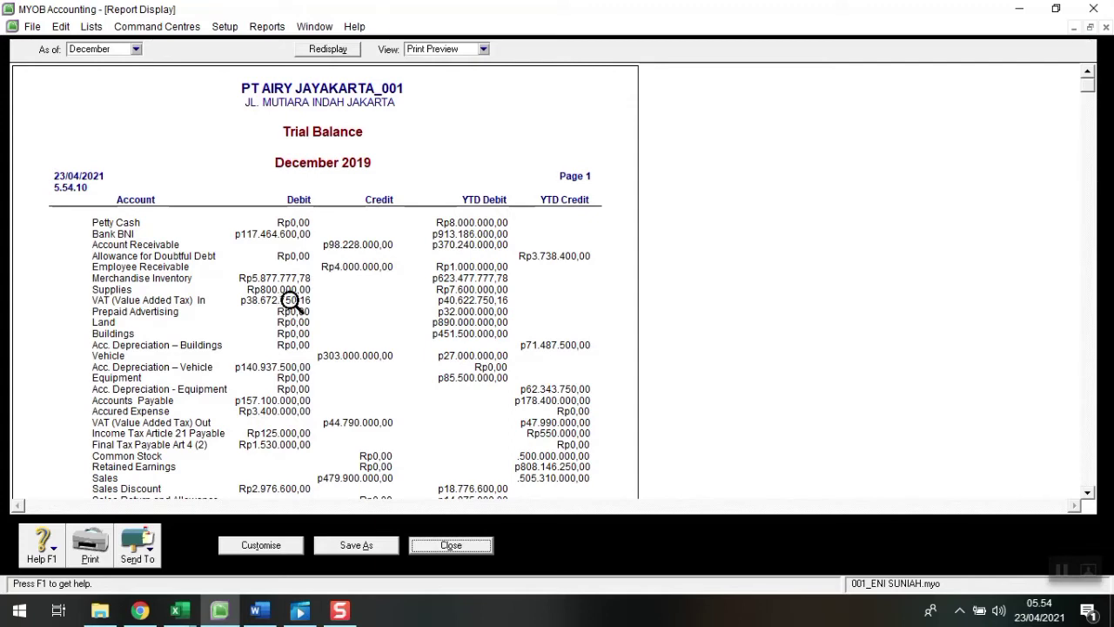
From the VAT In transactions, open the PT PRATAMA POMPA discount bill dated 14/12/2019 and set its three PPN lines to tax code N-T.
{"action": "double_click", "coordinate": [290, 301]}
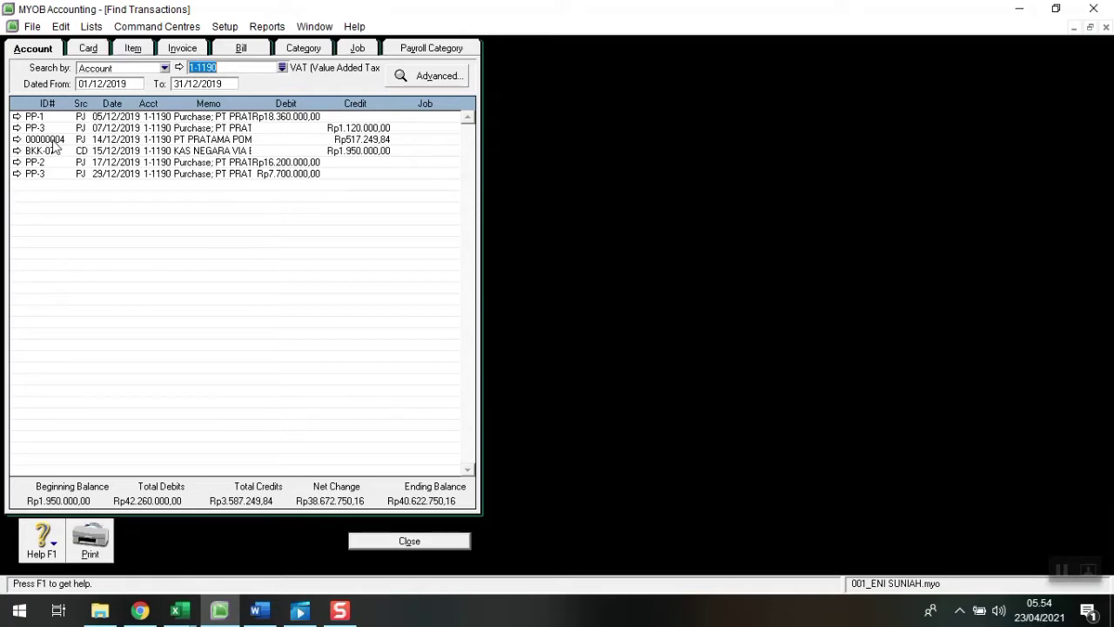
{"action": "double_click", "coordinate": [53, 143]}
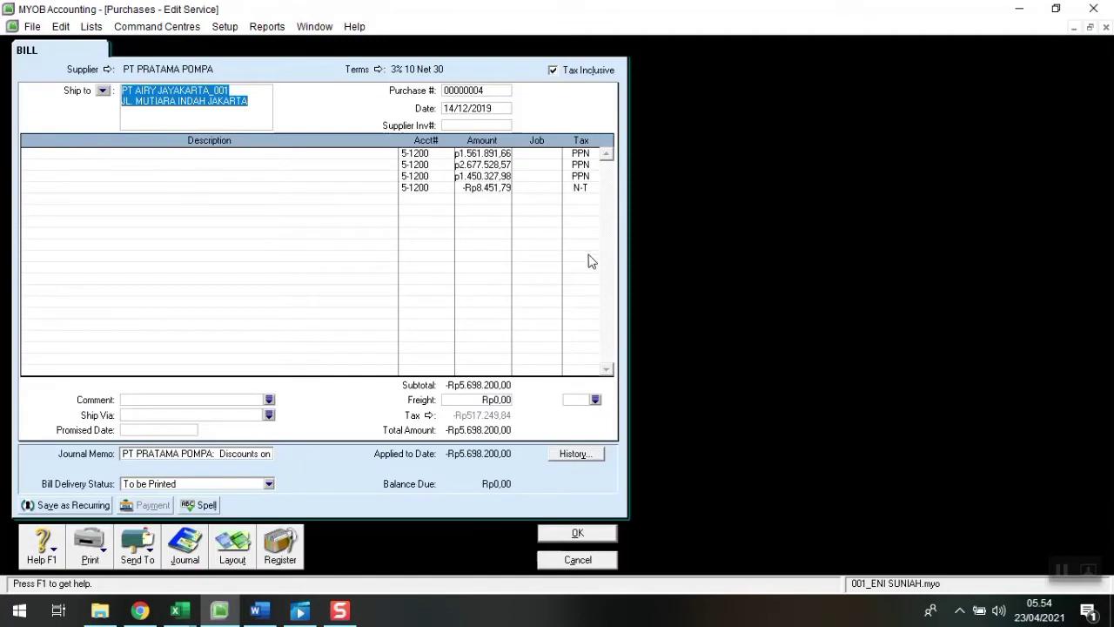
{"action": "left_click", "coordinate": [583, 154]}
{"action": "type", "text": "N-T"}
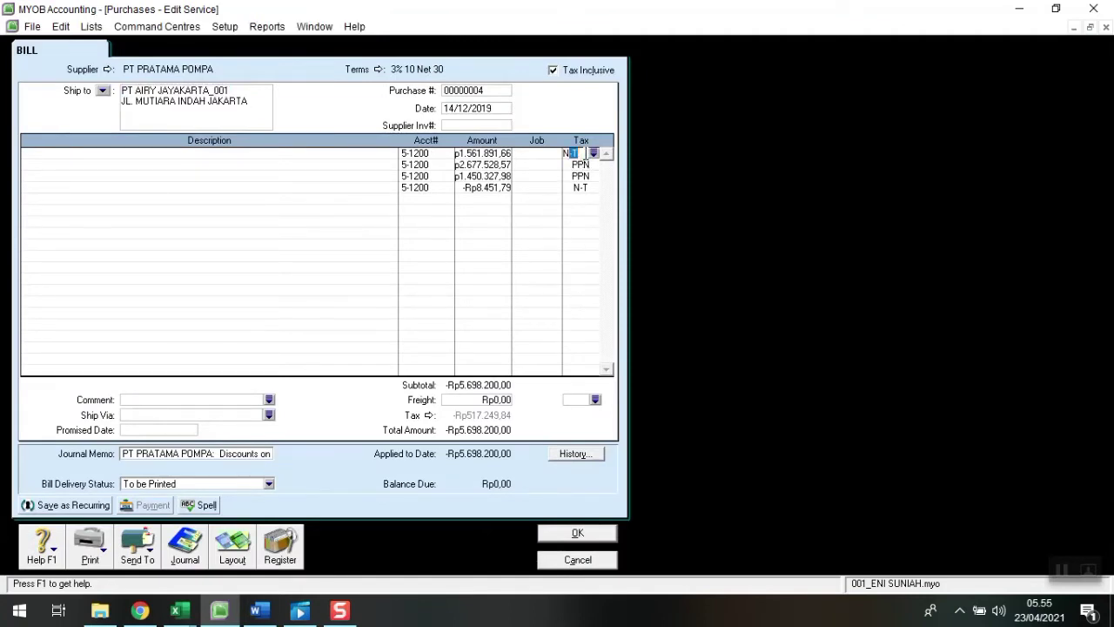
{"action": "key", "text": "Tab"}
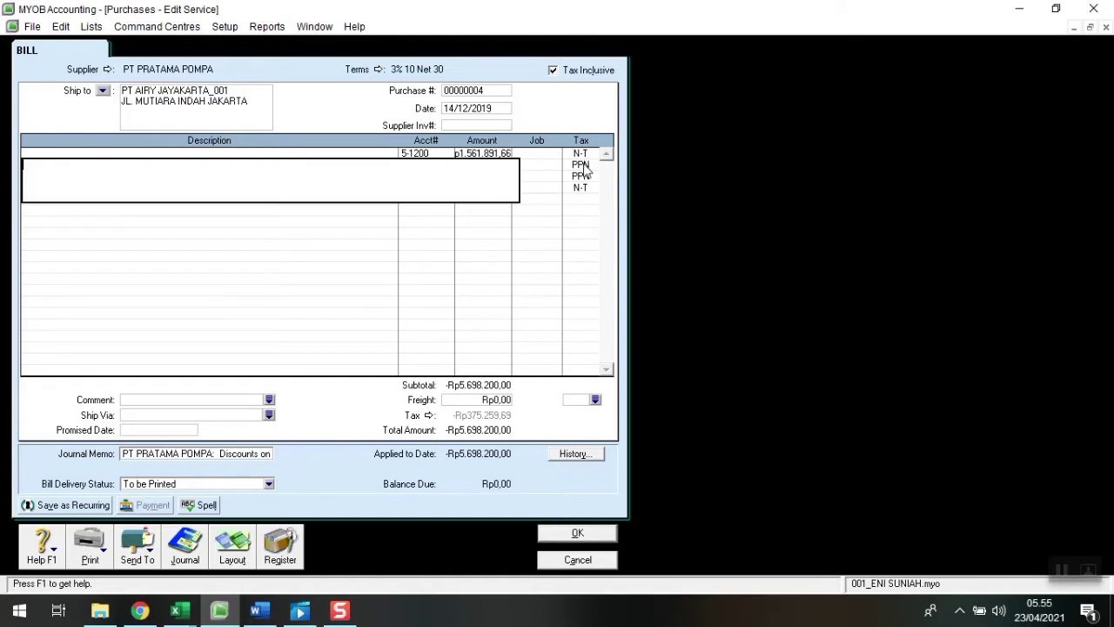
{"action": "left_click", "coordinate": [582, 165]}
{"action": "type", "text": "N-T"}
{"action": "key", "text": "Tab"}
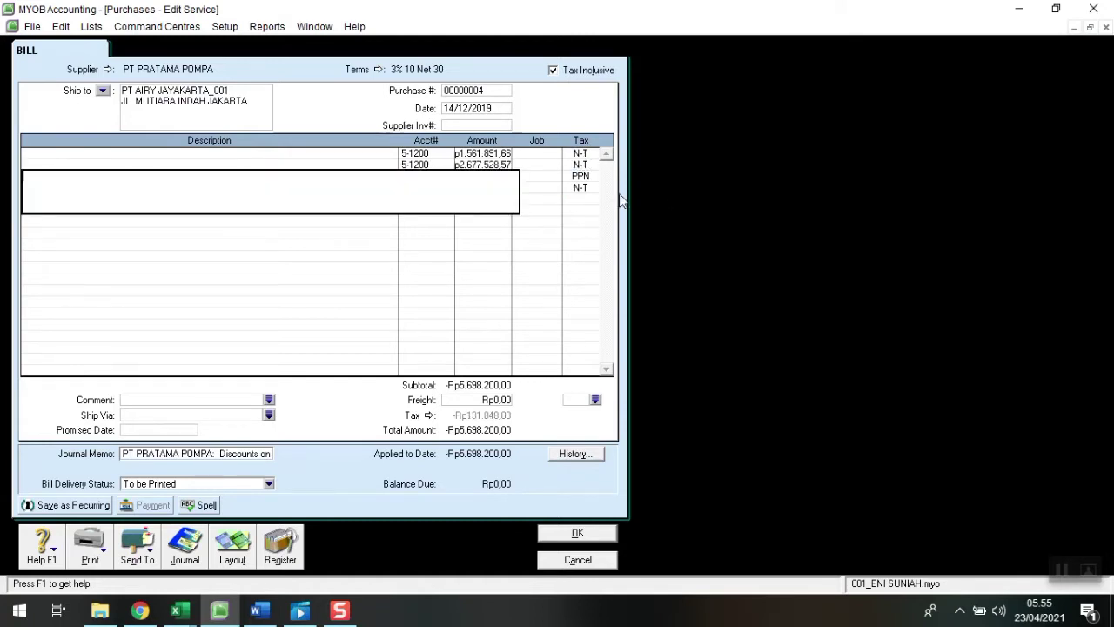
{"action": "left_click", "coordinate": [581, 176]}
{"action": "type", "text": "N-T"}
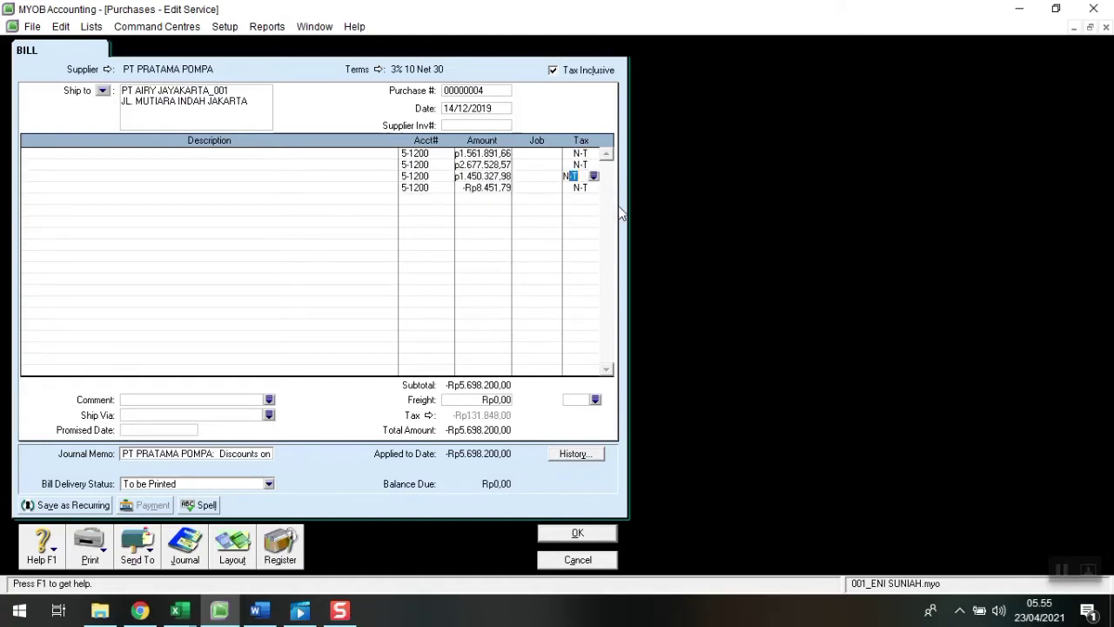
{"action": "key", "text": "Tab"}
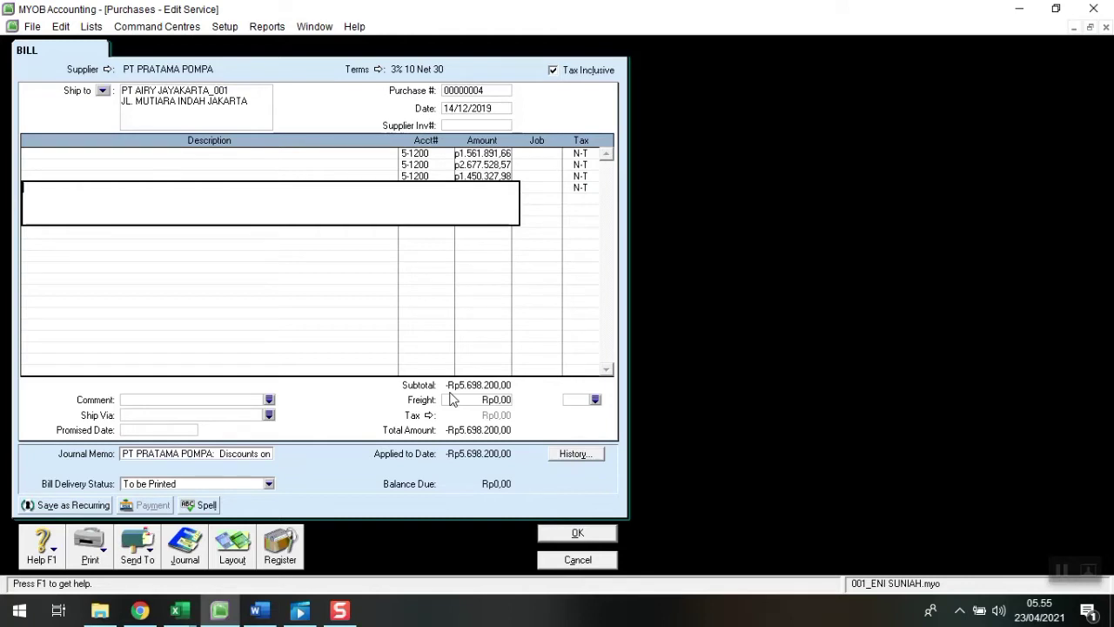
{"action": "left_click", "coordinate": [565, 531]}
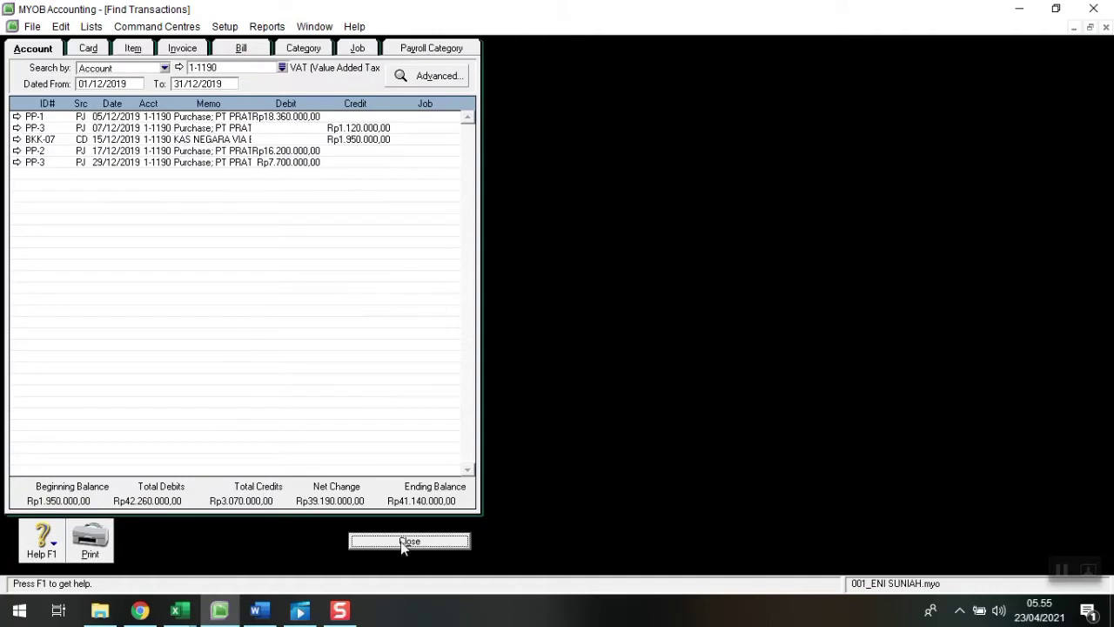
Redisplay the December trial balance to check VAT In, Purchase Discount and the totals, and close the reports.
{"action": "left_click", "coordinate": [402, 544]}
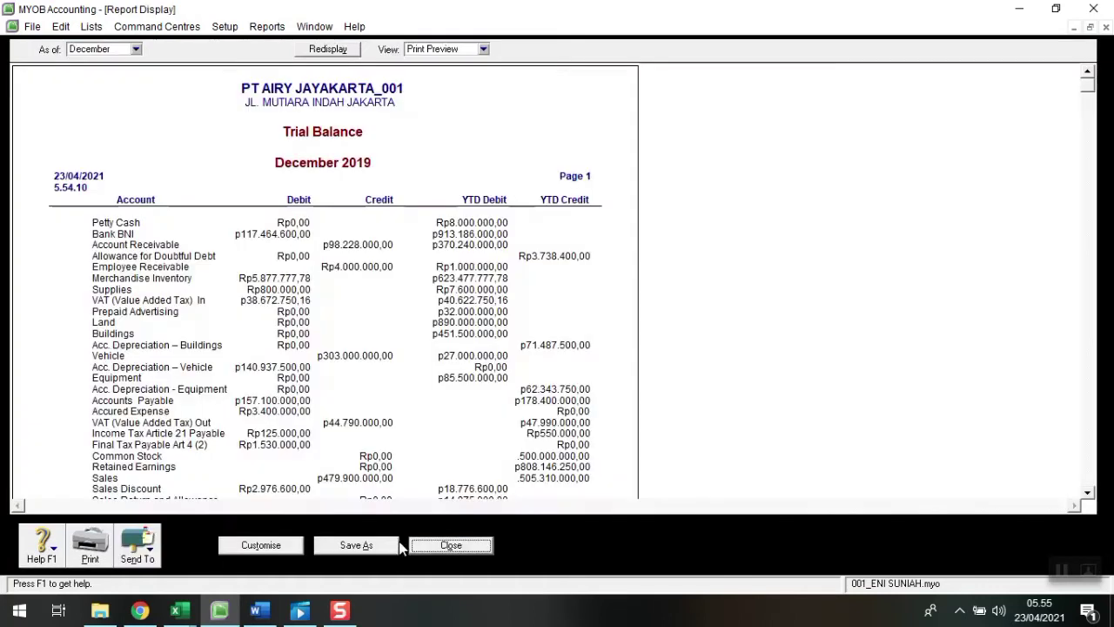
{"action": "left_click", "coordinate": [335, 48]}
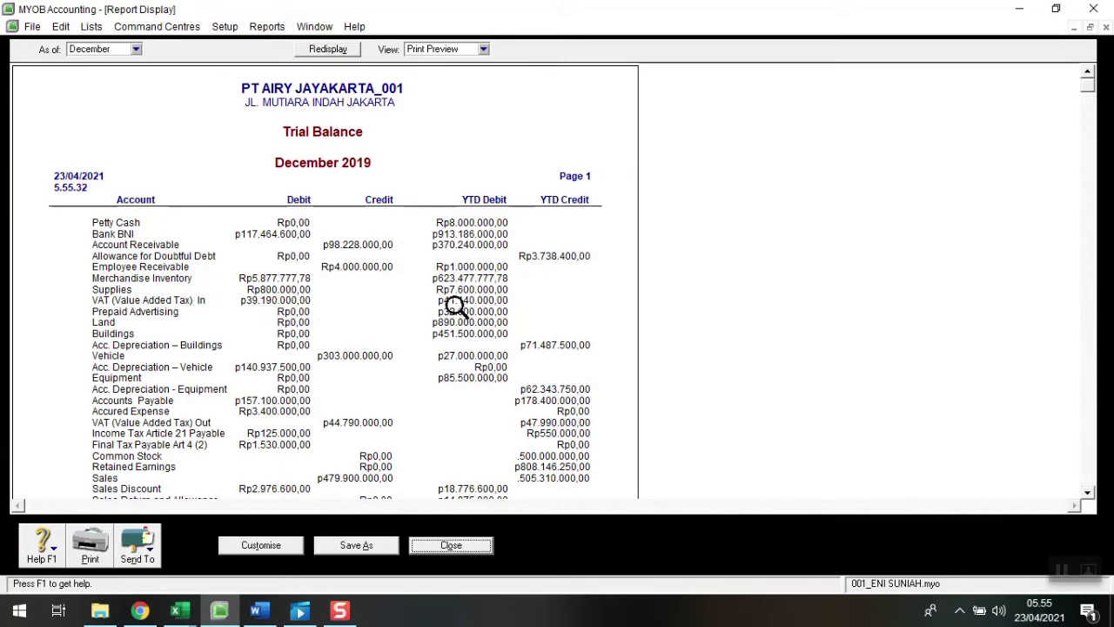
{"action": "scroll", "coordinate": [475, 371], "scroll_direction": "down", "scroll_amount": 5}
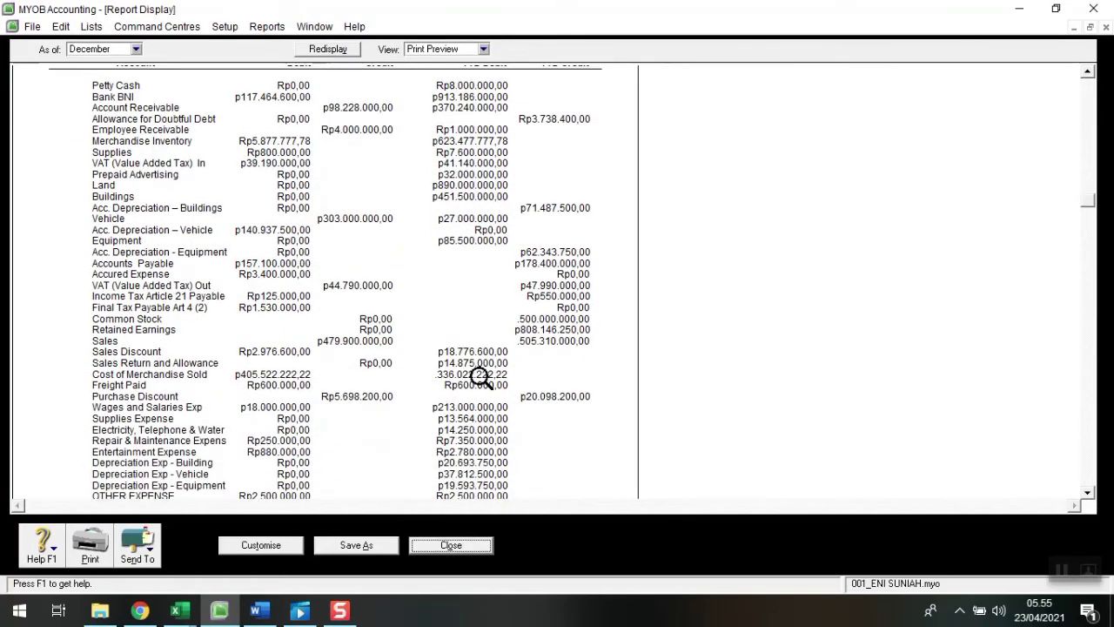
{"action": "scroll", "coordinate": [480, 384], "scroll_direction": "down", "scroll_amount": 1}
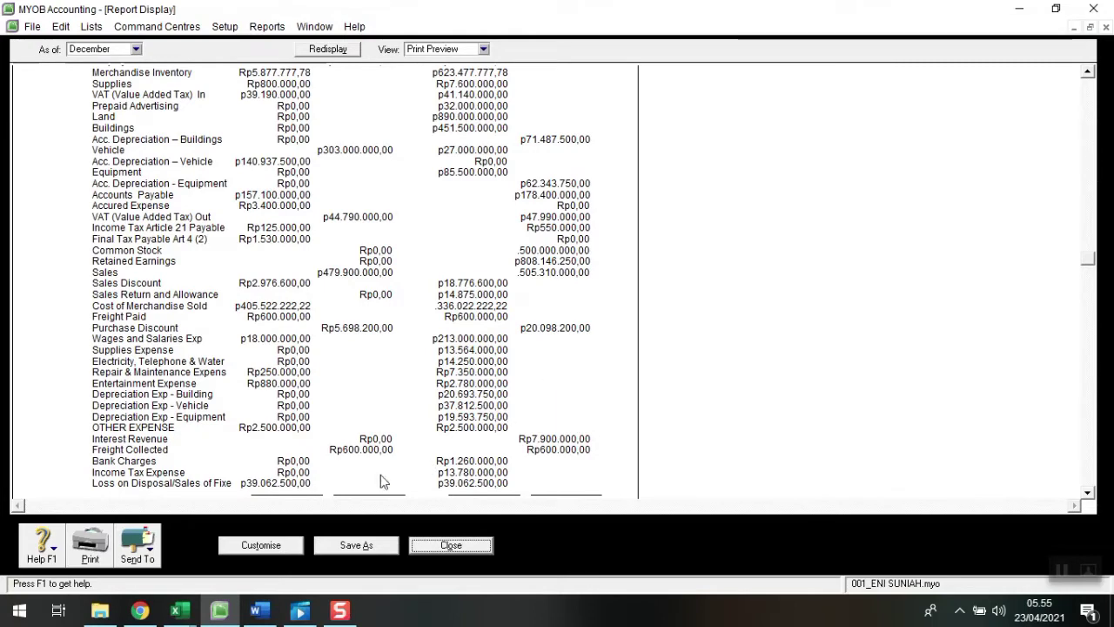
{"action": "scroll", "coordinate": [465, 394], "scroll_direction": "down", "scroll_amount": 2}
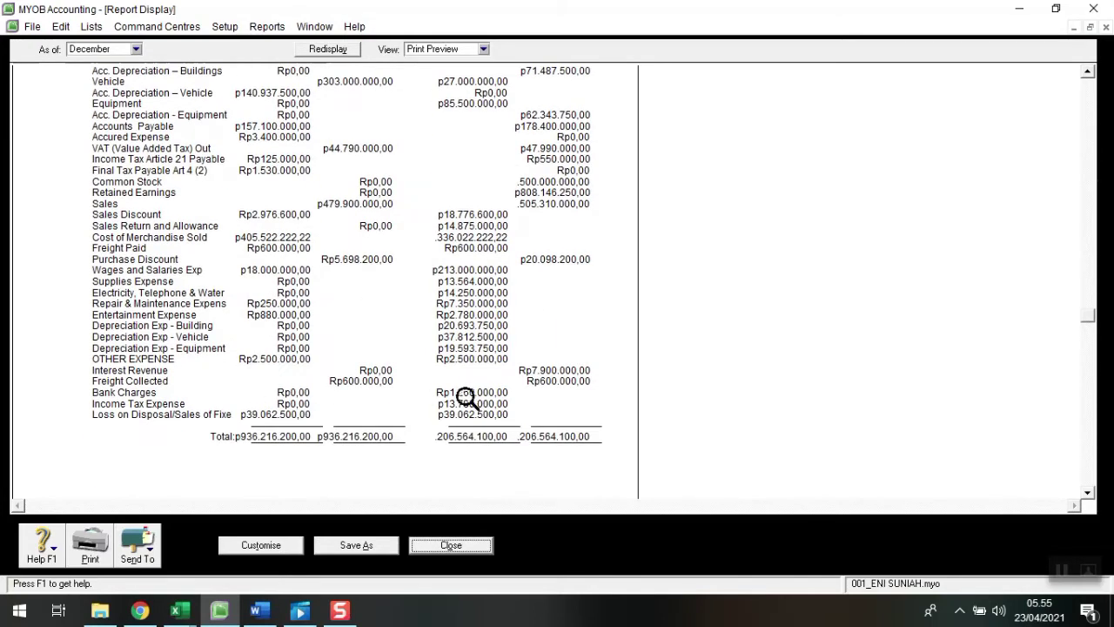
{"action": "scroll", "coordinate": [451, 412], "scroll_direction": "up", "scroll_amount": 1}
{"action": "scroll", "coordinate": [452, 413], "scroll_direction": "up", "scroll_amount": 5}
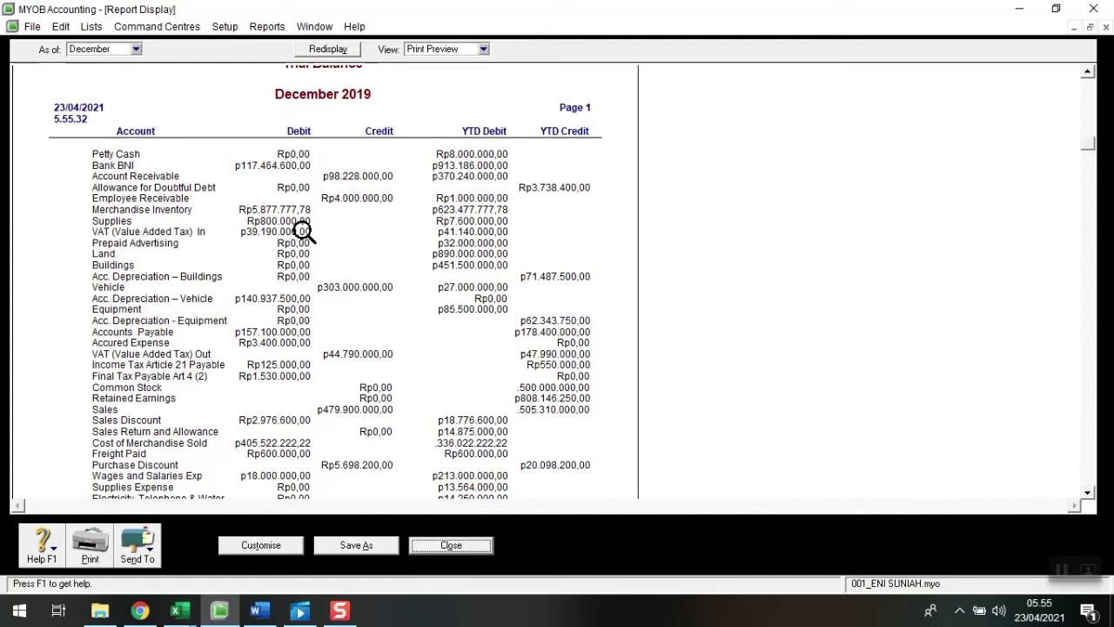
{"action": "scroll", "coordinate": [505, 474], "scroll_direction": "down", "scroll_amount": 2}
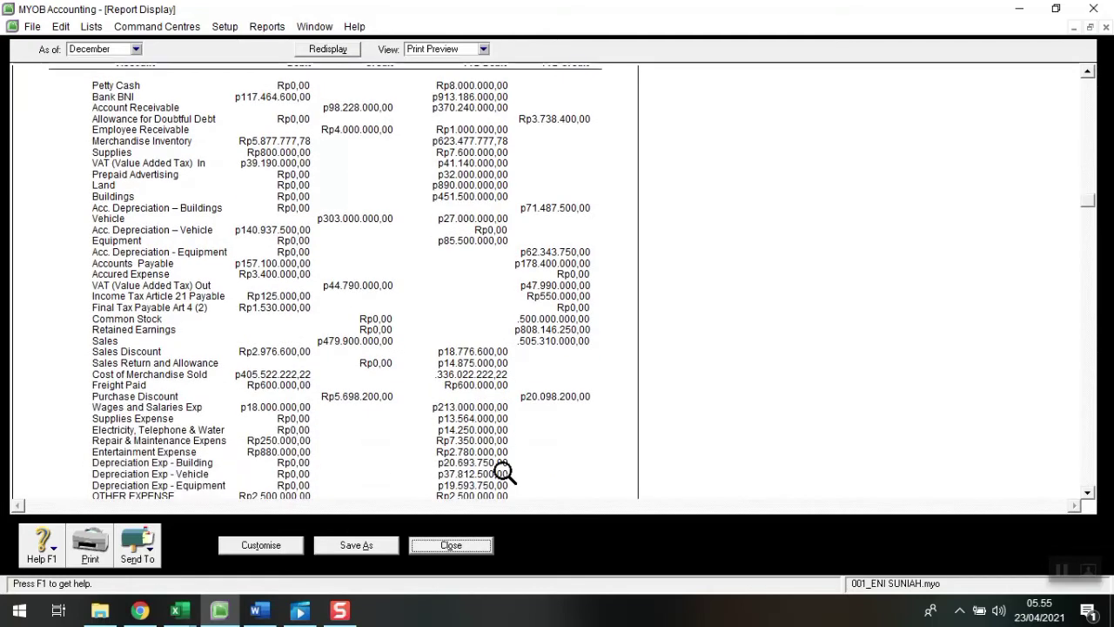
{"action": "scroll", "coordinate": [505, 475], "scroll_direction": "down", "scroll_amount": 6}
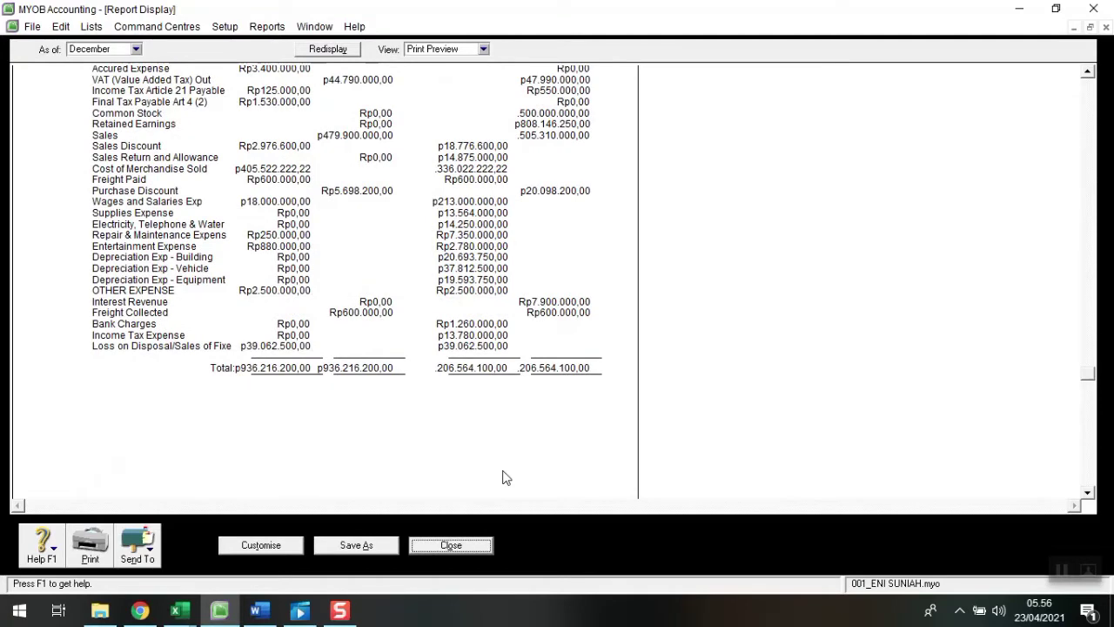
{"action": "left_click", "coordinate": [461, 543]}
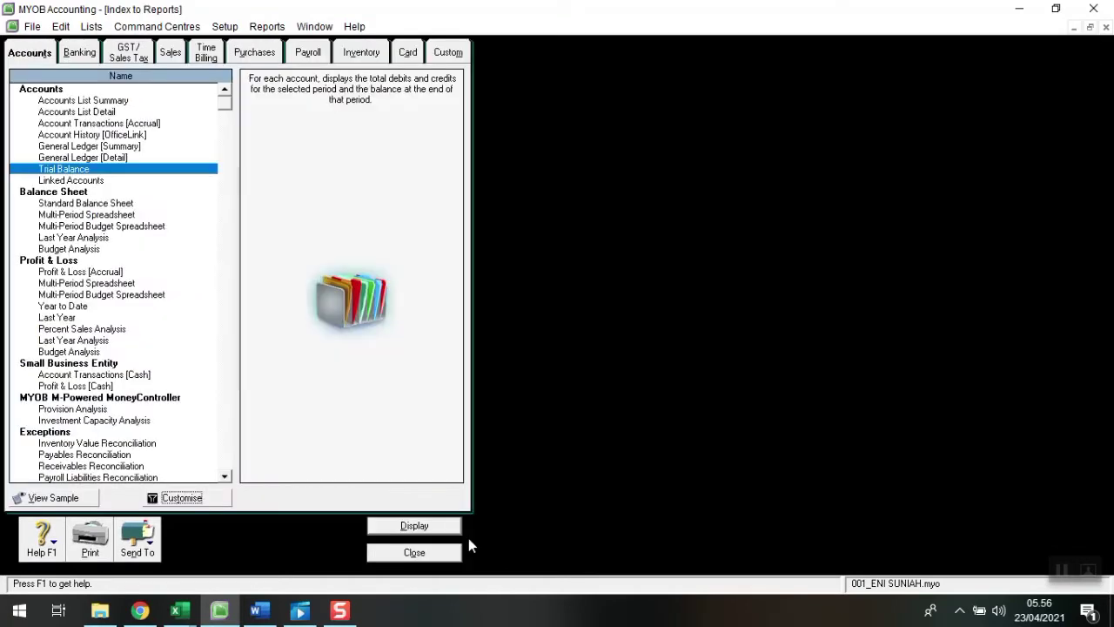
{"action": "left_click", "coordinate": [451, 552]}
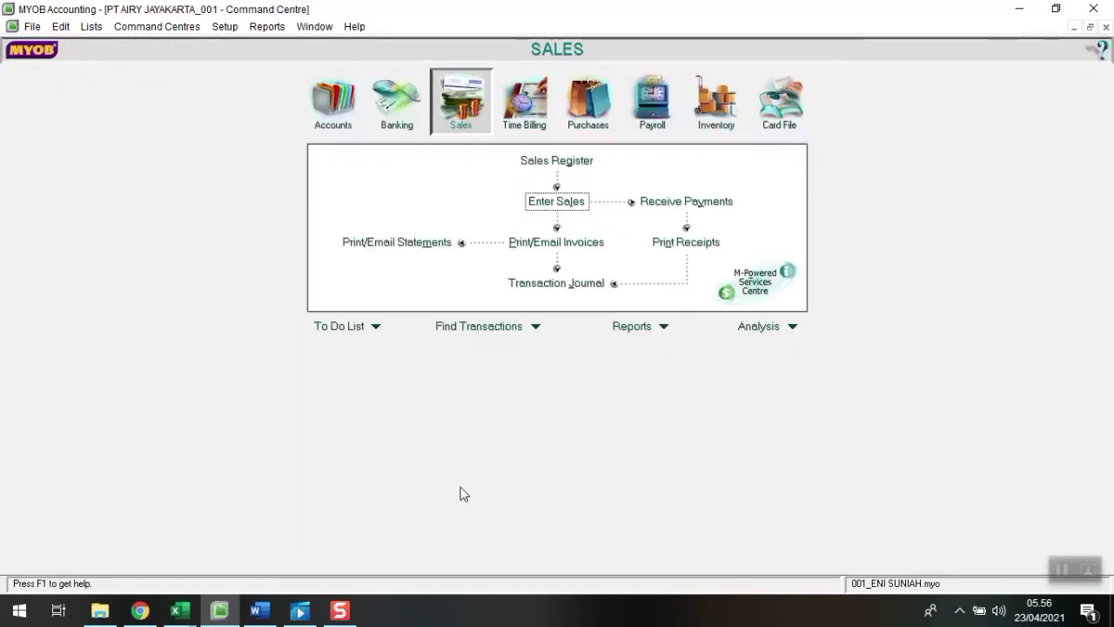
{"action": "left_click", "coordinate": [1061, 569]}
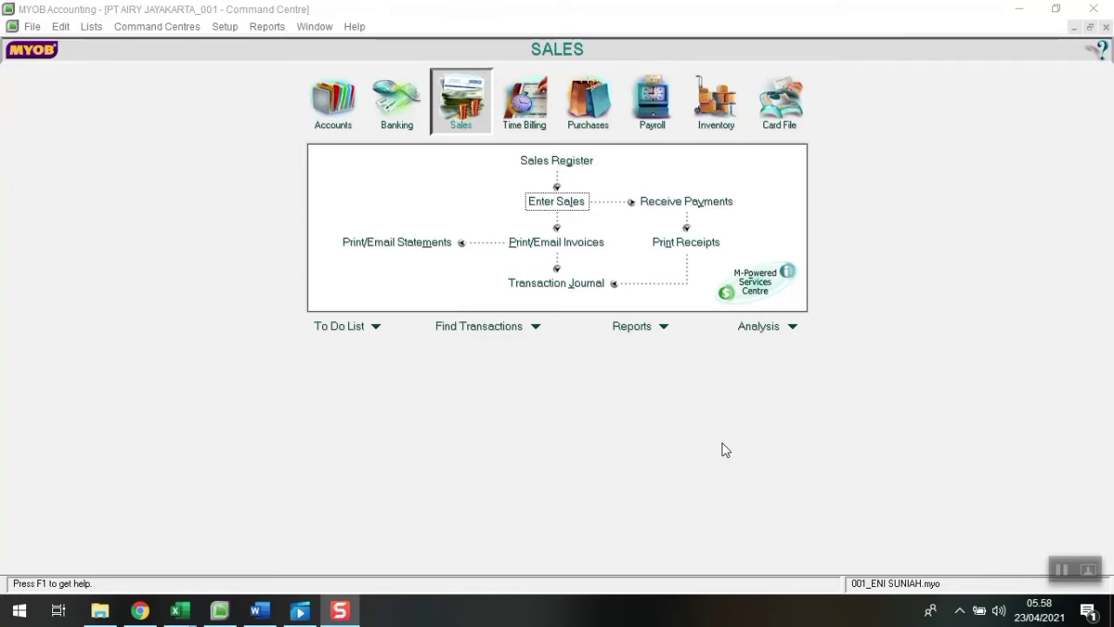
Arrange MYOB side by side with the Chrome PDF and bring the 31-Dec-19 adjustment memo into view.
{"action": "key", "text": "super+Right"}
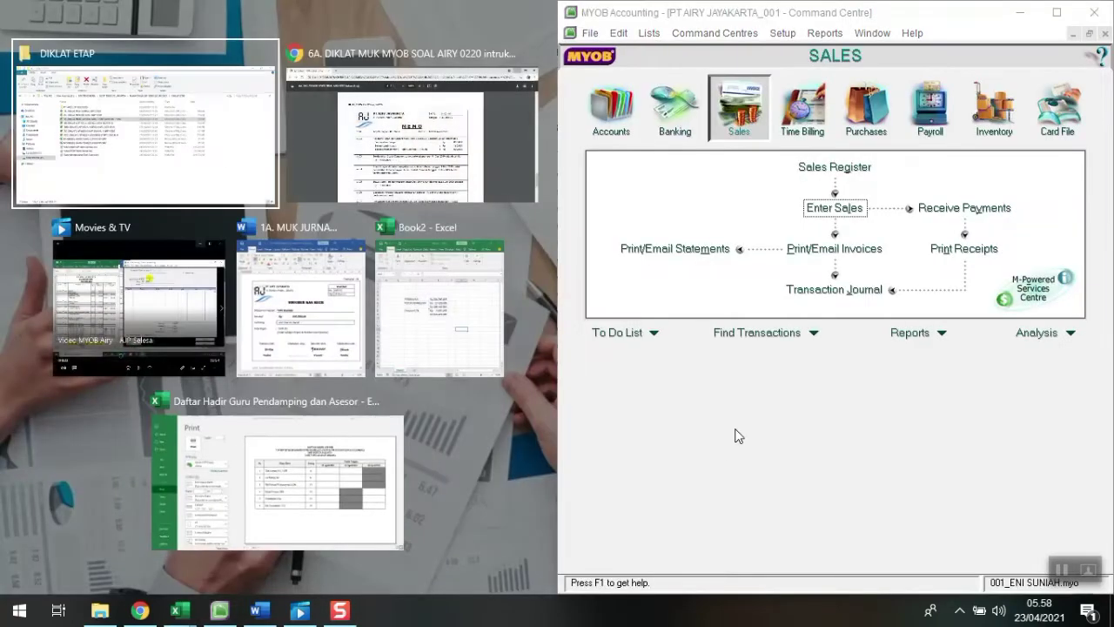
{"action": "left_click", "coordinate": [403, 150]}
{"action": "left_click_drag", "start_coordinate": [311, 585], "coordinate": [352, 597]}
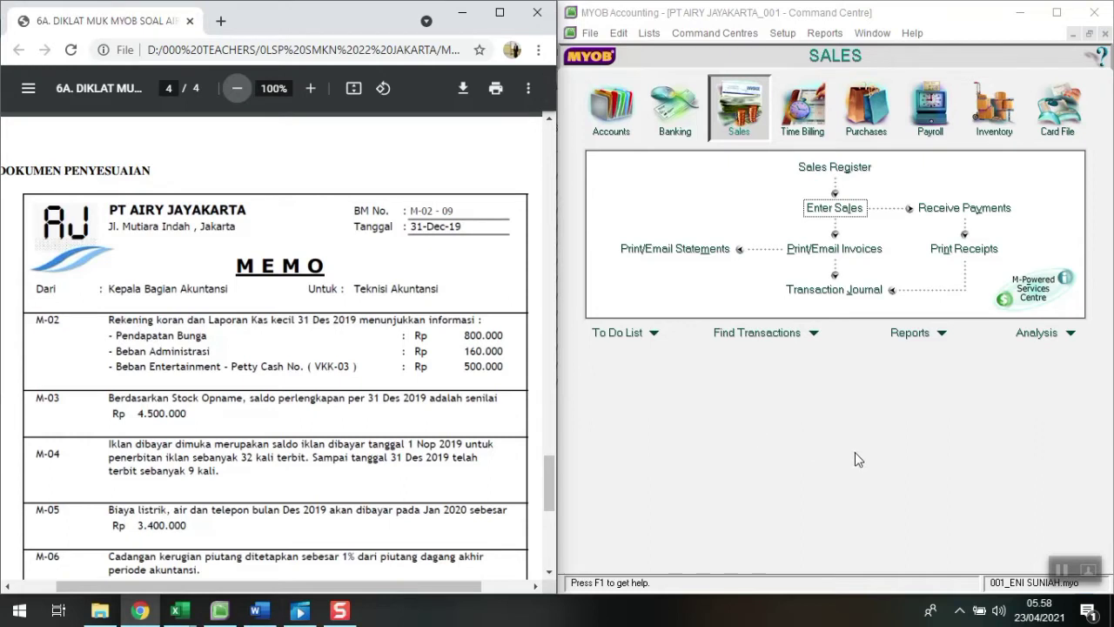
Start a bank reconciliation for account 1-1120 Bank BNI with the bank statement date 31/12/2019.
{"action": "left_click", "coordinate": [626, 123]}
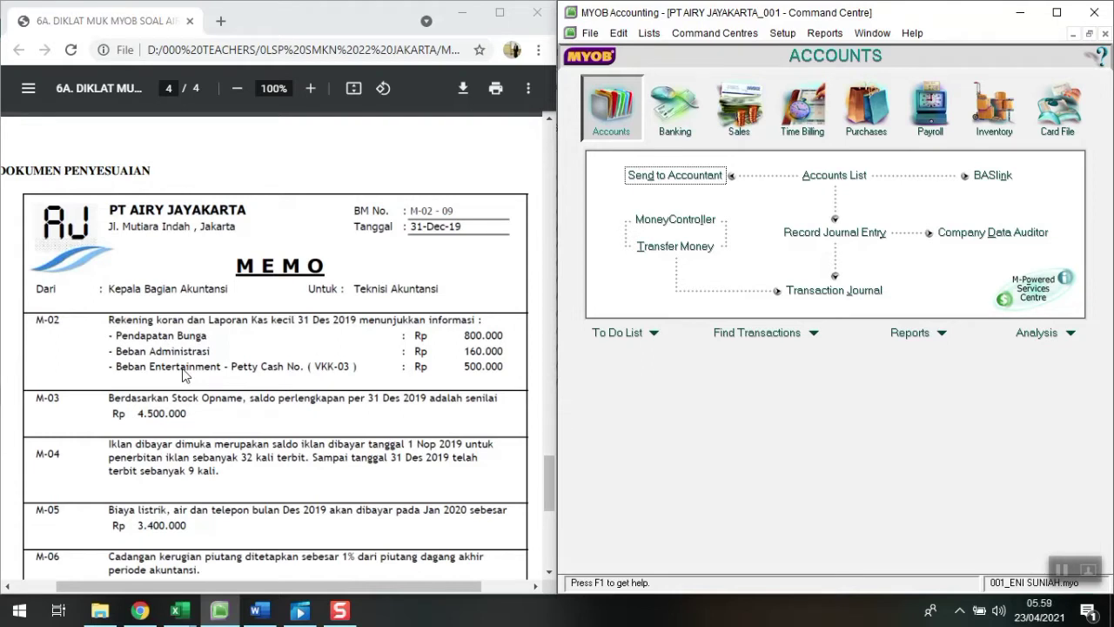
{"action": "left_click", "coordinate": [682, 131]}
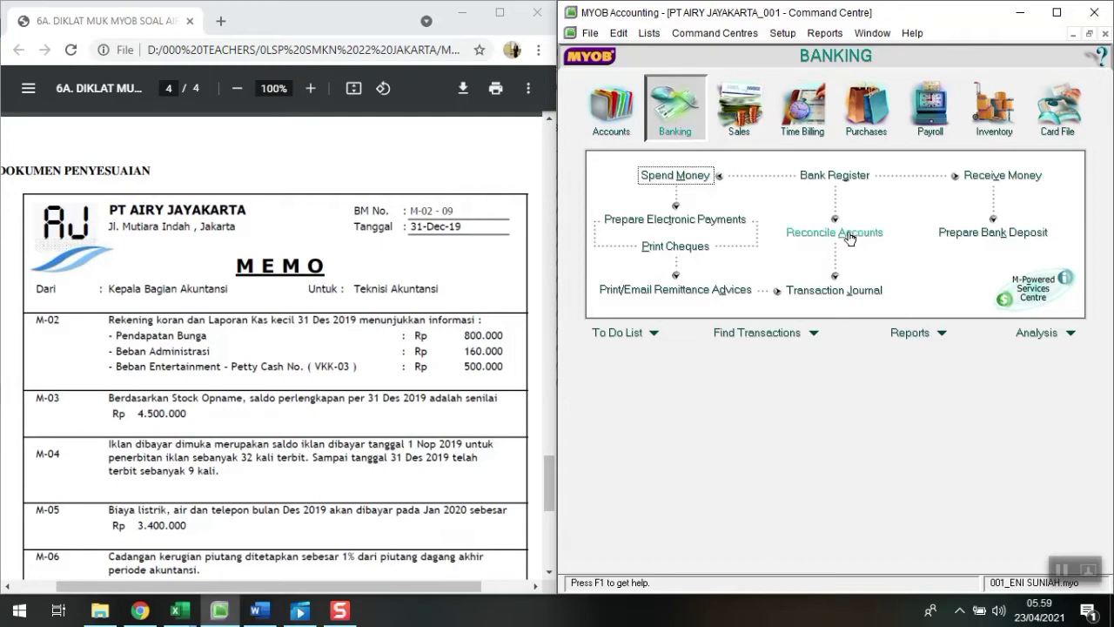
{"action": "left_click", "coordinate": [849, 238]}
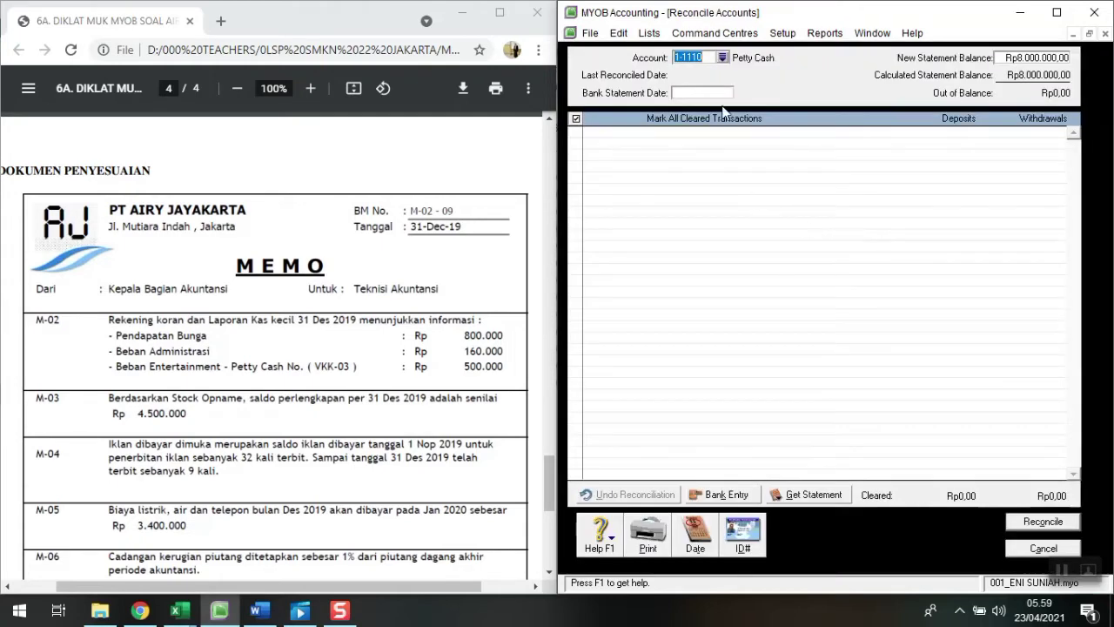
{"action": "left_click", "coordinate": [722, 57]}
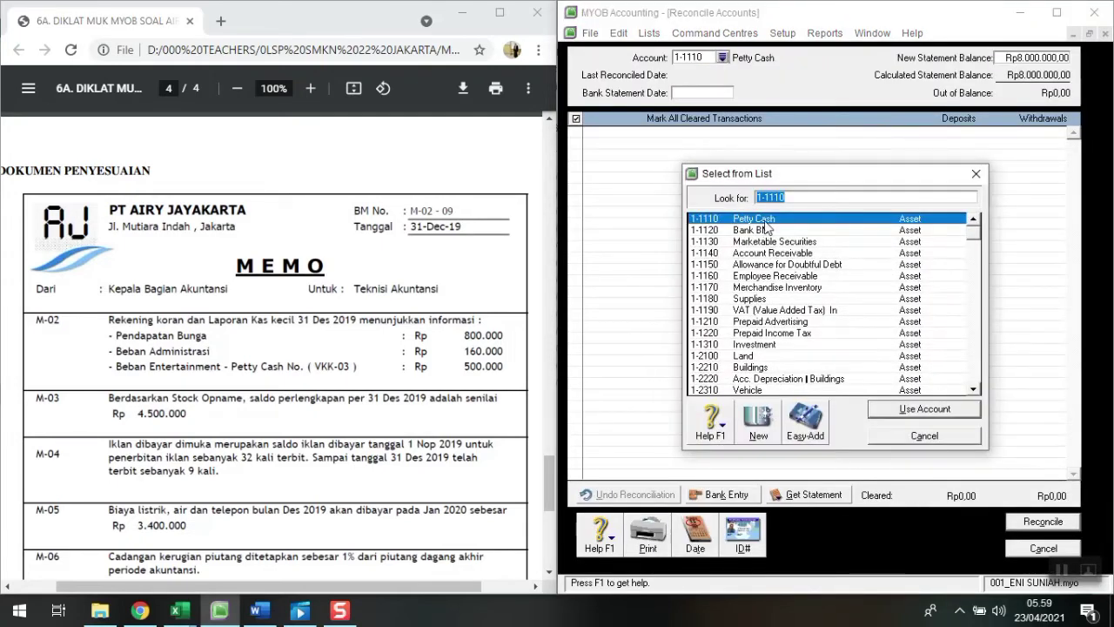
{"action": "left_click", "coordinate": [765, 231]}
{"action": "left_click", "coordinate": [909, 409]}
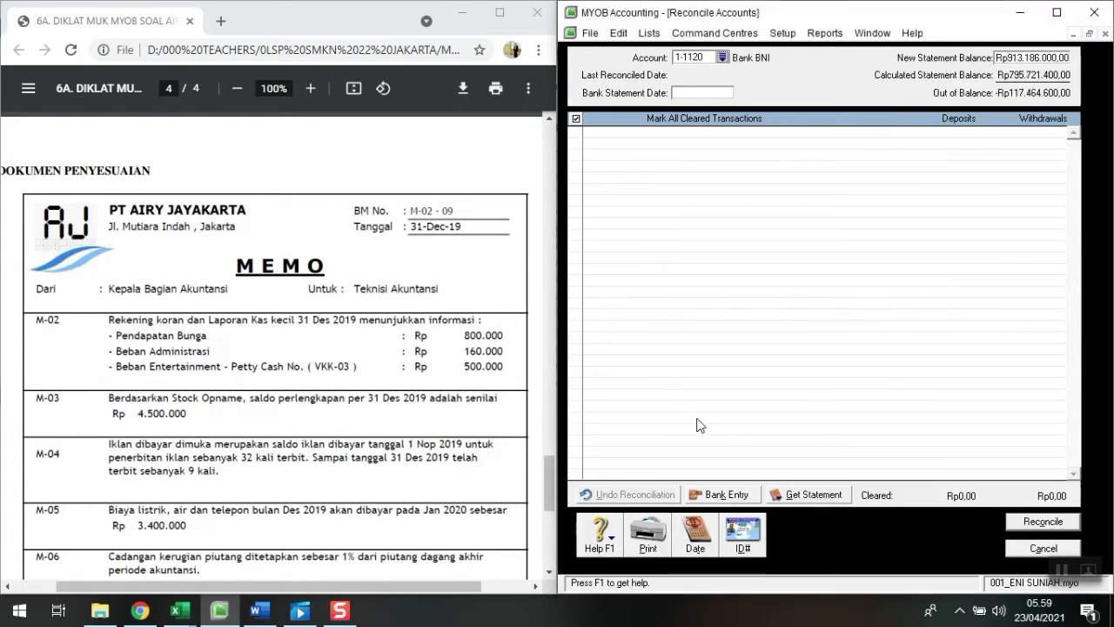
{"action": "left_click", "coordinate": [690, 94]}
{"action": "type", "text": "31/12/2019"}
{"action": "key", "text": "Tab"}
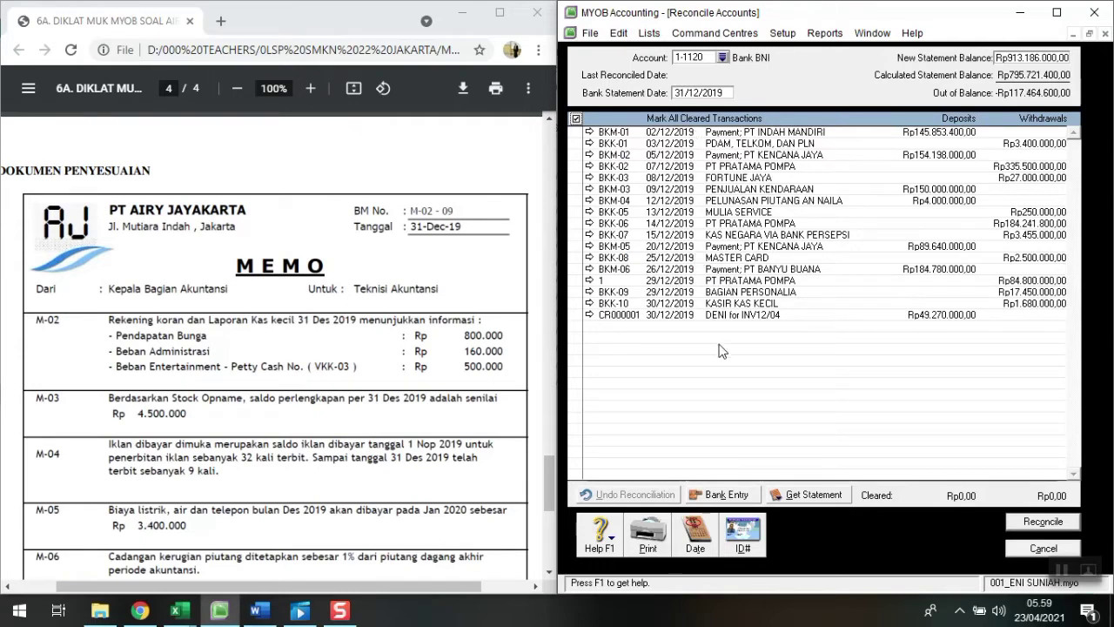
In a bank entry for Bank BNI, enter a service charge of 160.000 to expense account 9-1000 Bank Charges with memo AJP.
{"action": "left_click", "coordinate": [731, 494]}
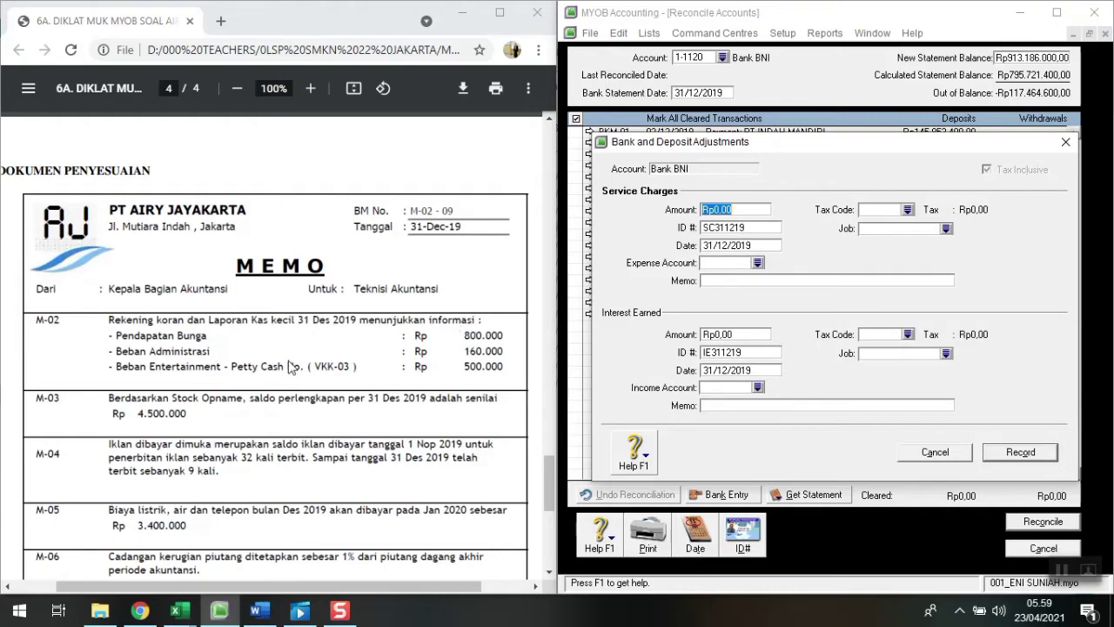
{"action": "type", "text": "160.000"}
{"action": "key", "text": "Return"}
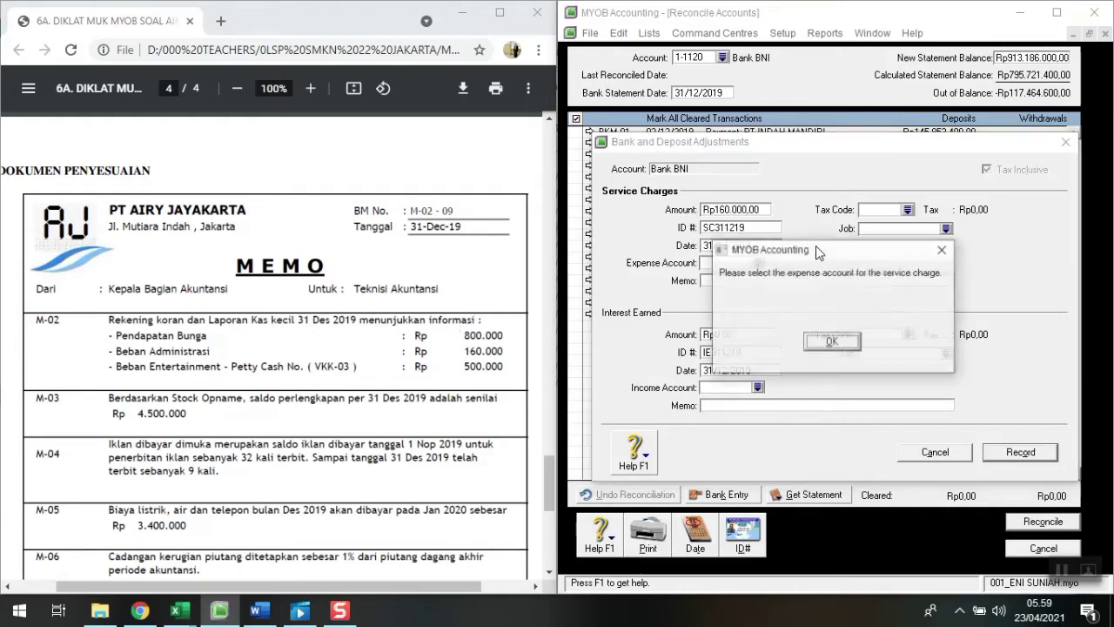
{"action": "left_click", "coordinate": [832, 341]}
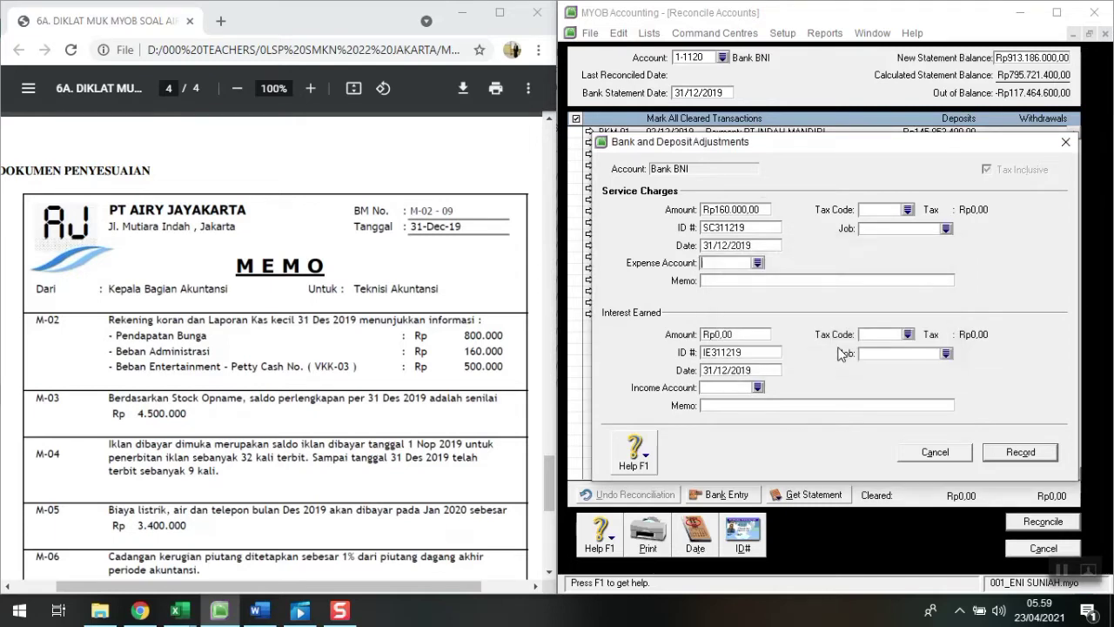
{"action": "left_click", "coordinate": [757, 263]}
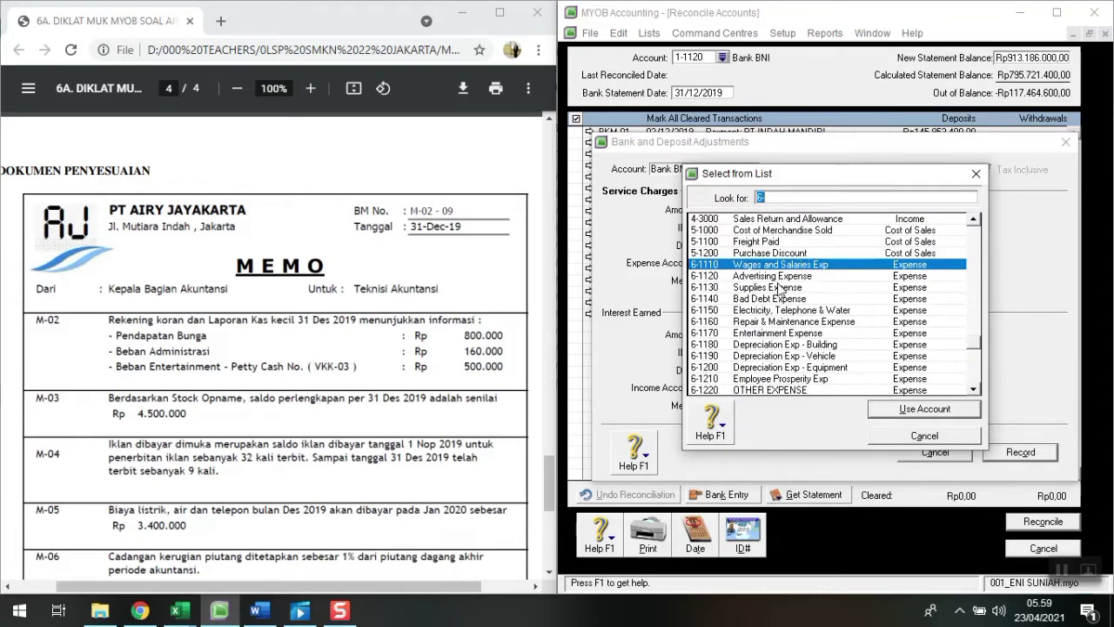
{"action": "scroll", "coordinate": [825, 326], "scroll_direction": "down", "scroll_amount": 3}
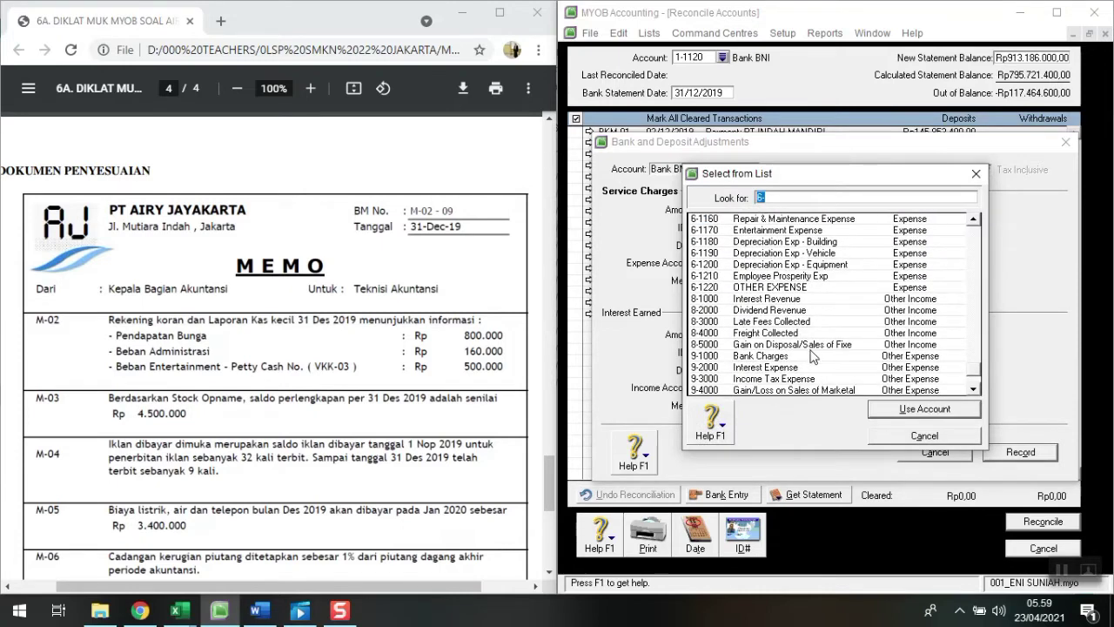
{"action": "left_click", "coordinate": [764, 356]}
{"action": "left_click", "coordinate": [881, 408]}
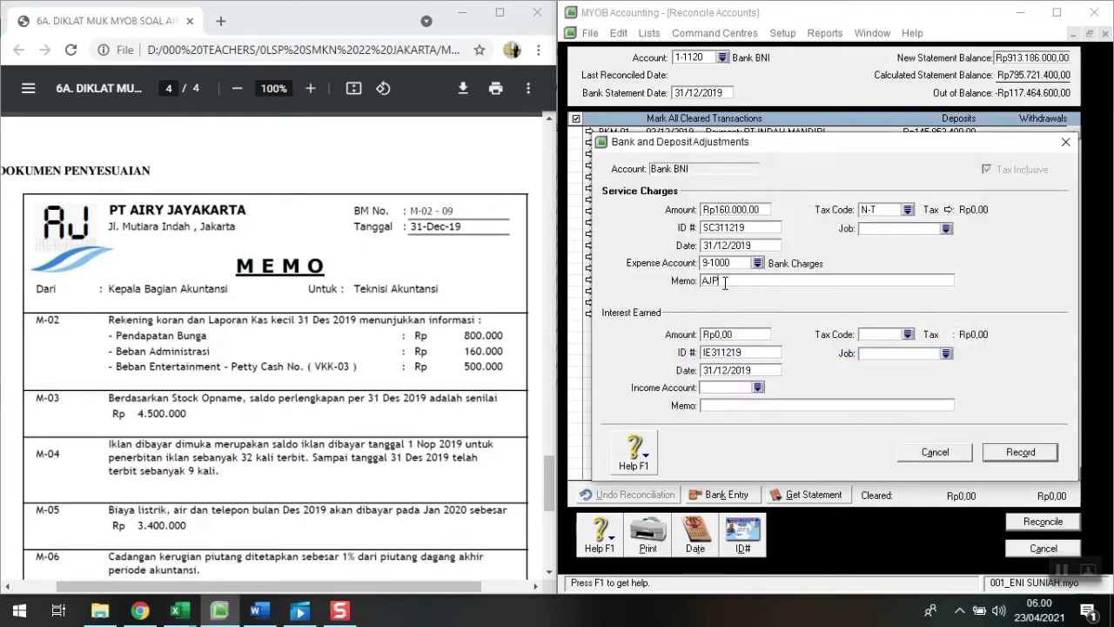
Add interest earned of 800.000 to income account 8-1000 Interest Revenue with memo AJP, and record the bank entry.
{"action": "left_click", "coordinate": [736, 336]}
{"action": "type", "text": "800000"}
{"action": "key", "text": "Tab"}
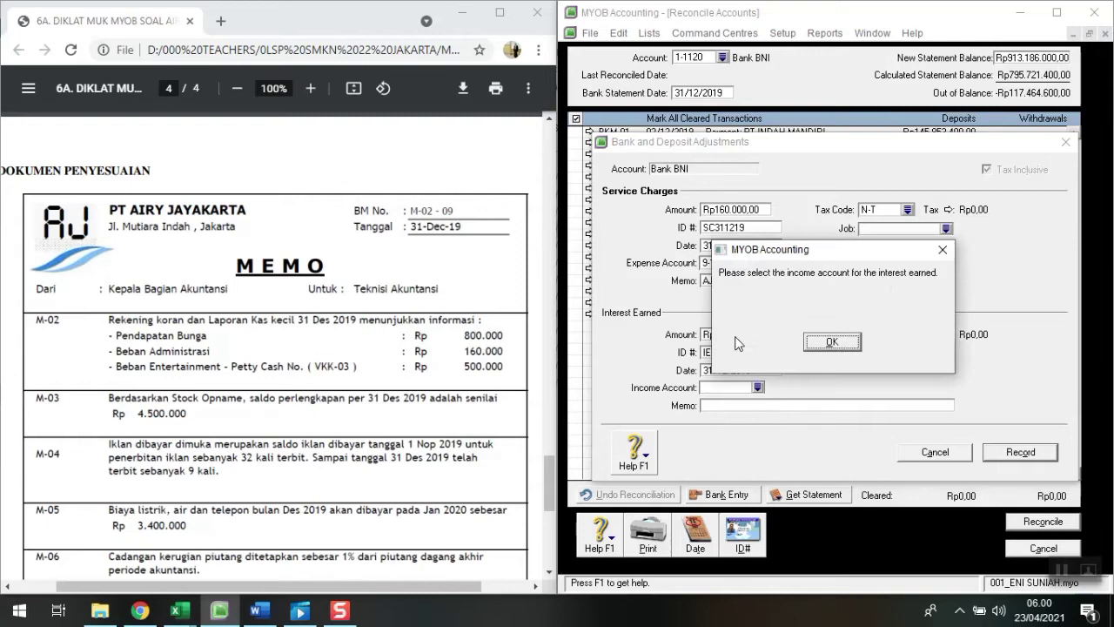
{"action": "left_click", "coordinate": [831, 342]}
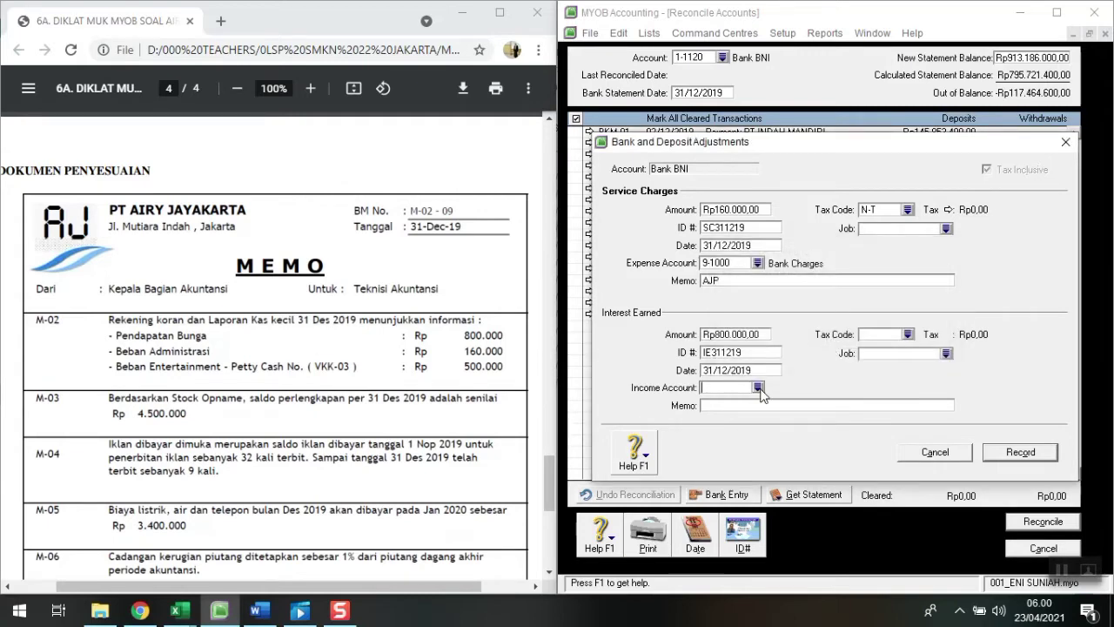
{"action": "left_click", "coordinate": [758, 387]}
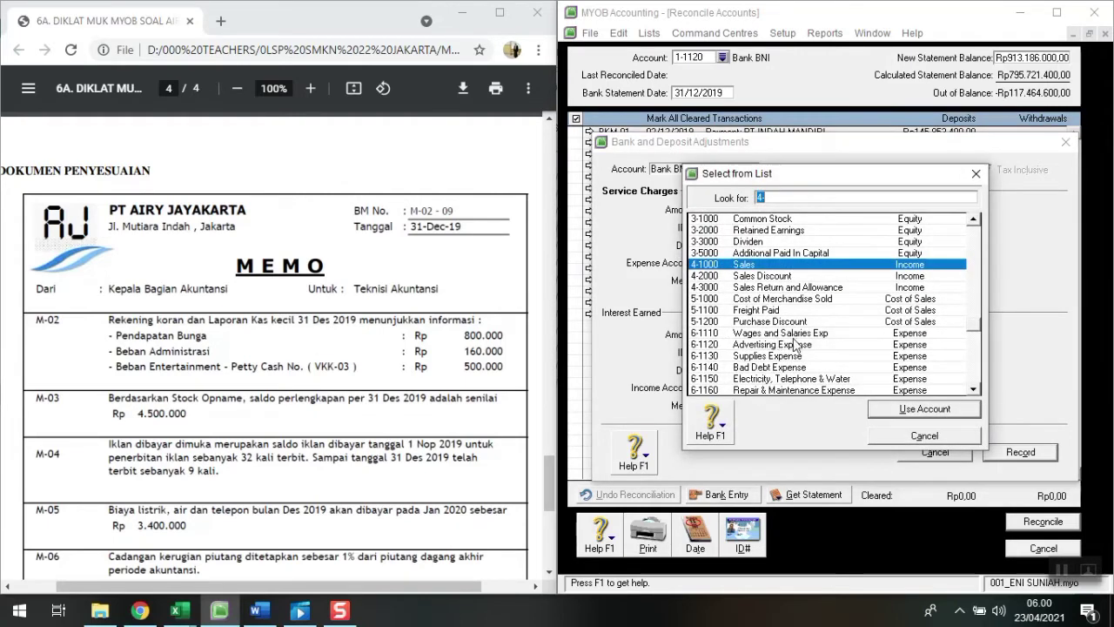
{"action": "scroll", "coordinate": [936, 326], "scroll_direction": "down", "scroll_amount": 1}
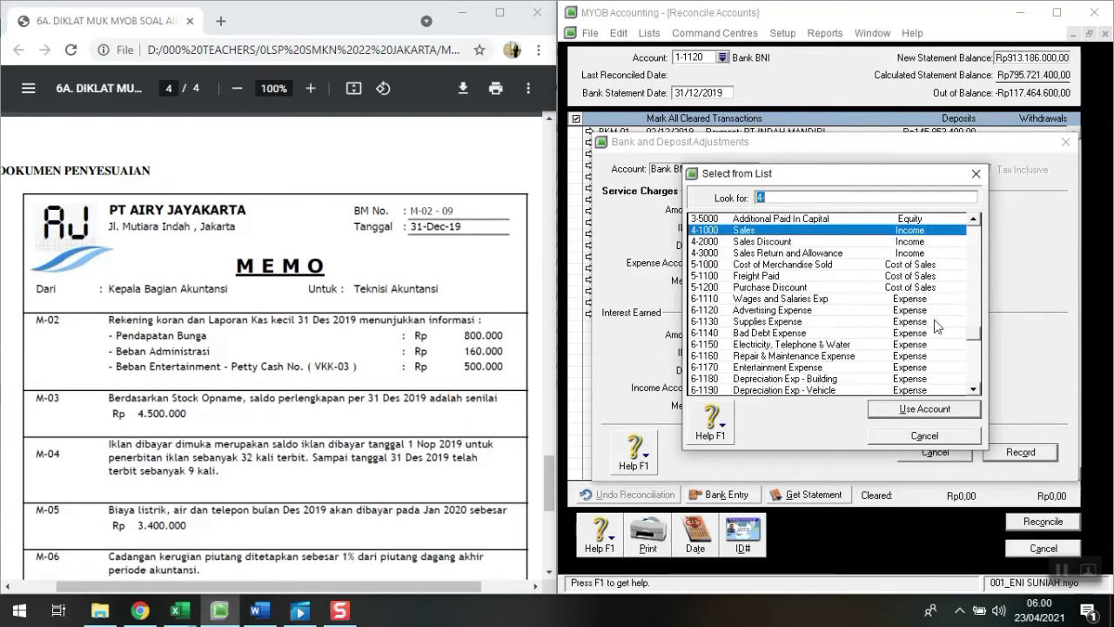
{"action": "scroll", "coordinate": [947, 351], "scroll_direction": "down", "scroll_amount": 4}
{"action": "scroll", "coordinate": [948, 351], "scroll_direction": "down", "scroll_amount": 1}
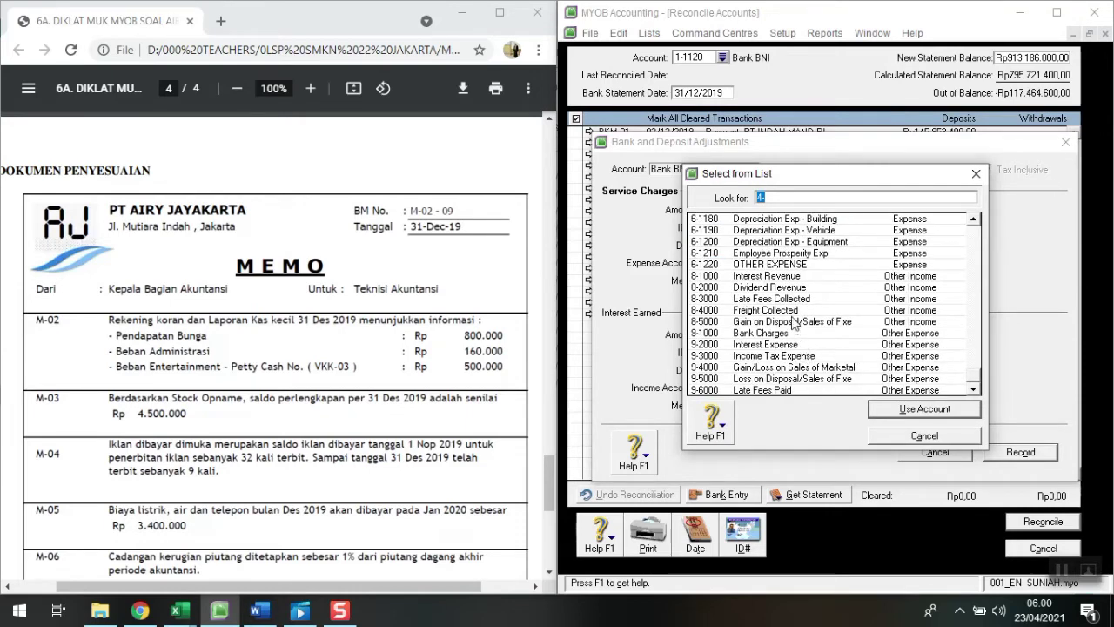
{"action": "left_click", "coordinate": [782, 276]}
{"action": "left_click", "coordinate": [897, 411]}
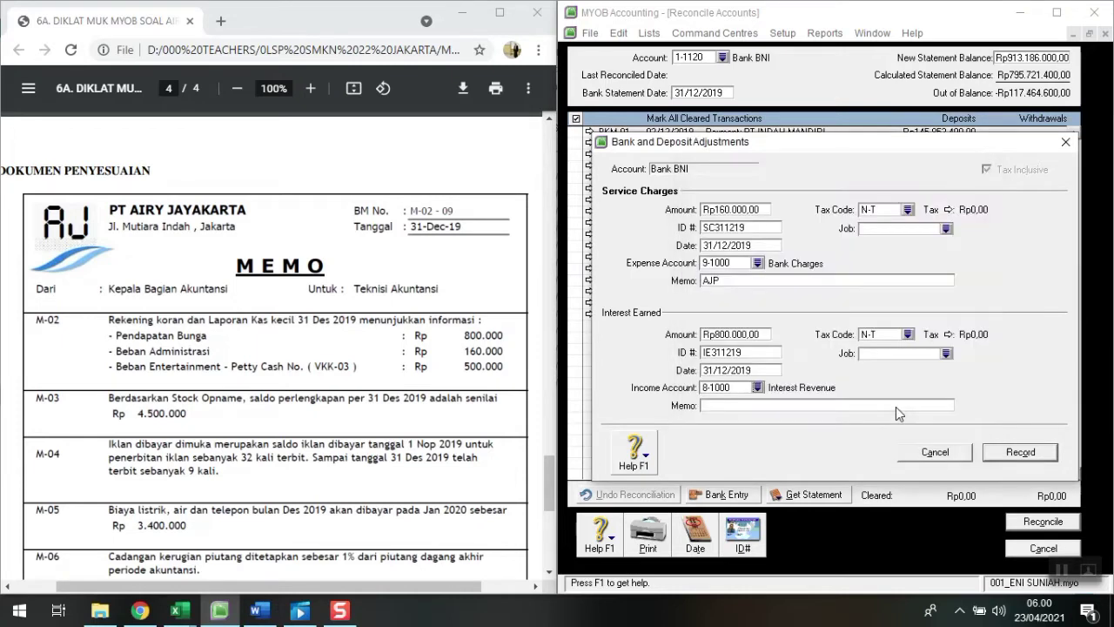
{"action": "left_click", "coordinate": [808, 403]}
{"action": "left_click", "coordinate": [1018, 451]}
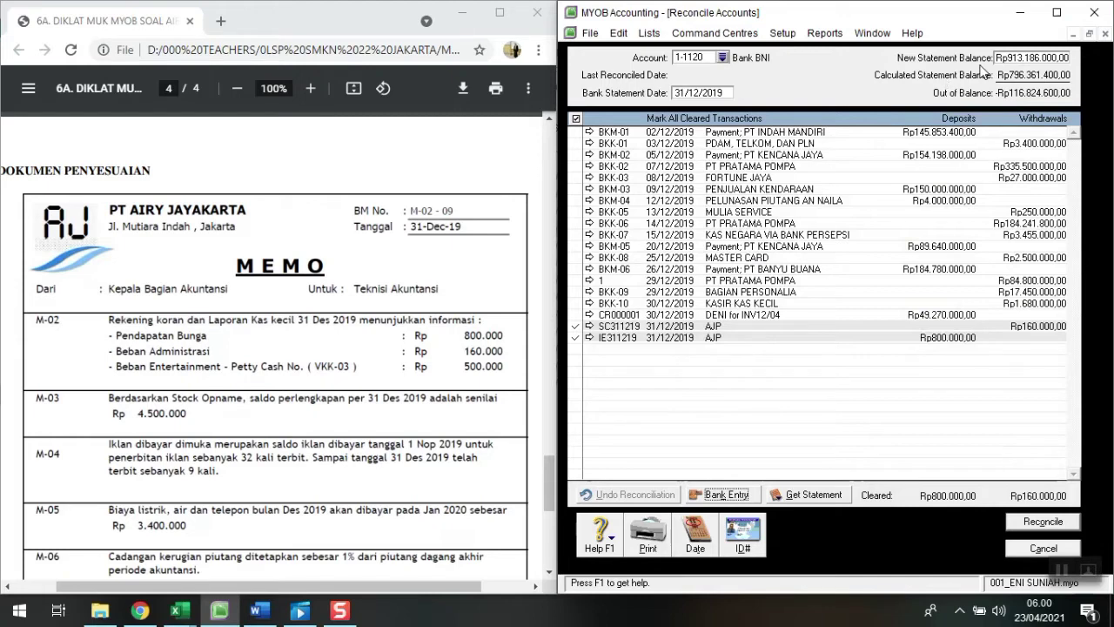
Mark all Bank BNI transactions as cleared except SC311219 and IE311219, and reconcile the account.
{"action": "left_click", "coordinate": [1068, 576]}
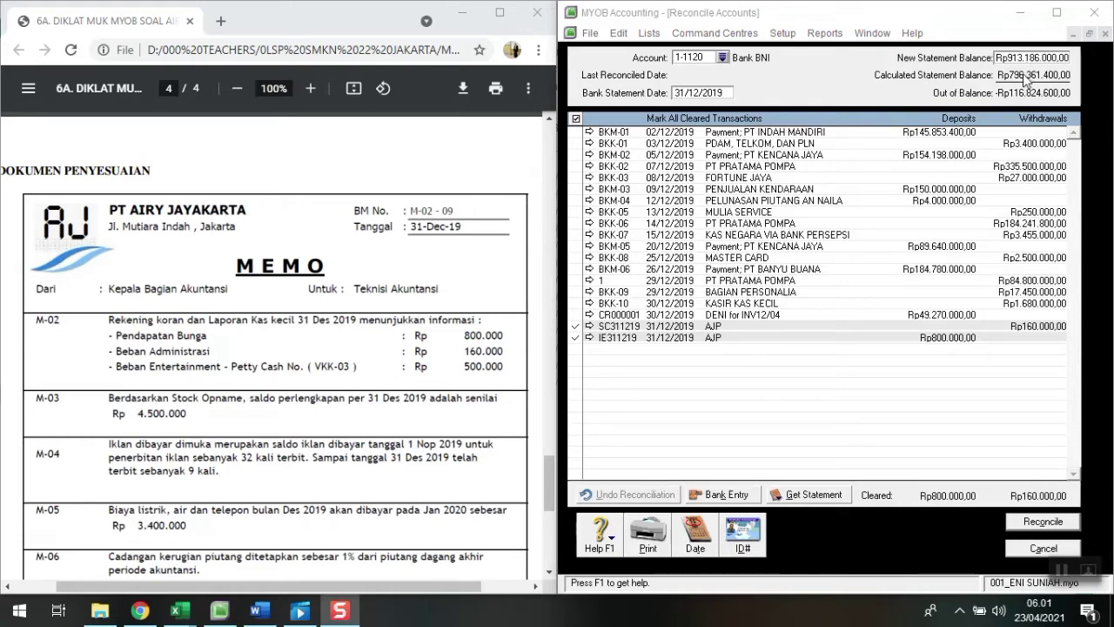
{"action": "left_click", "coordinate": [575, 118]}
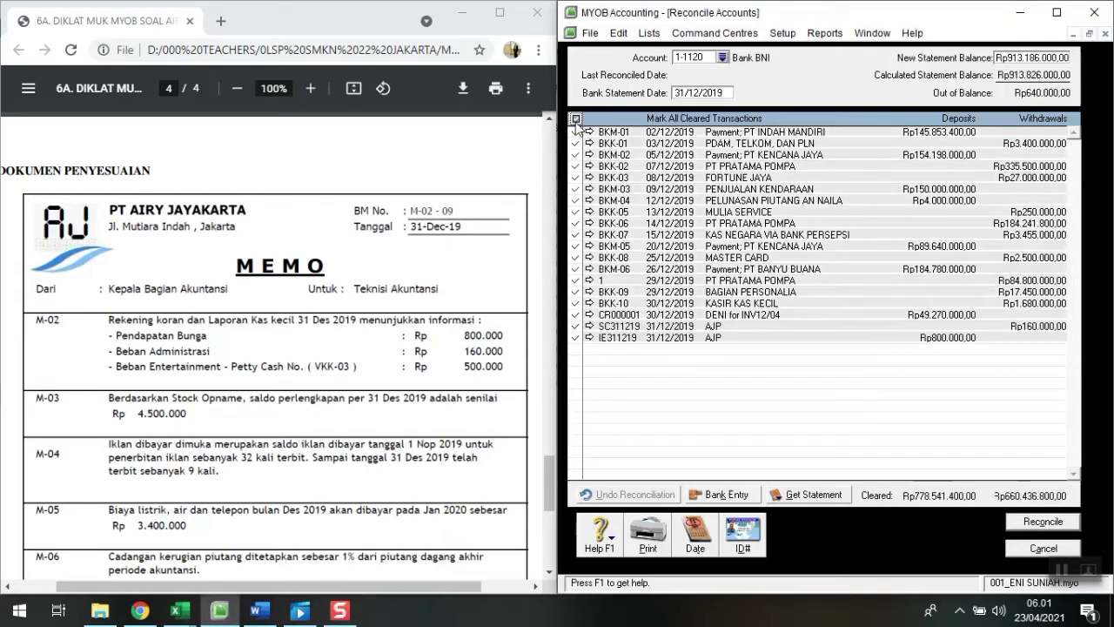
{"action": "left_click", "coordinate": [575, 325]}
{"action": "left_click", "coordinate": [575, 337]}
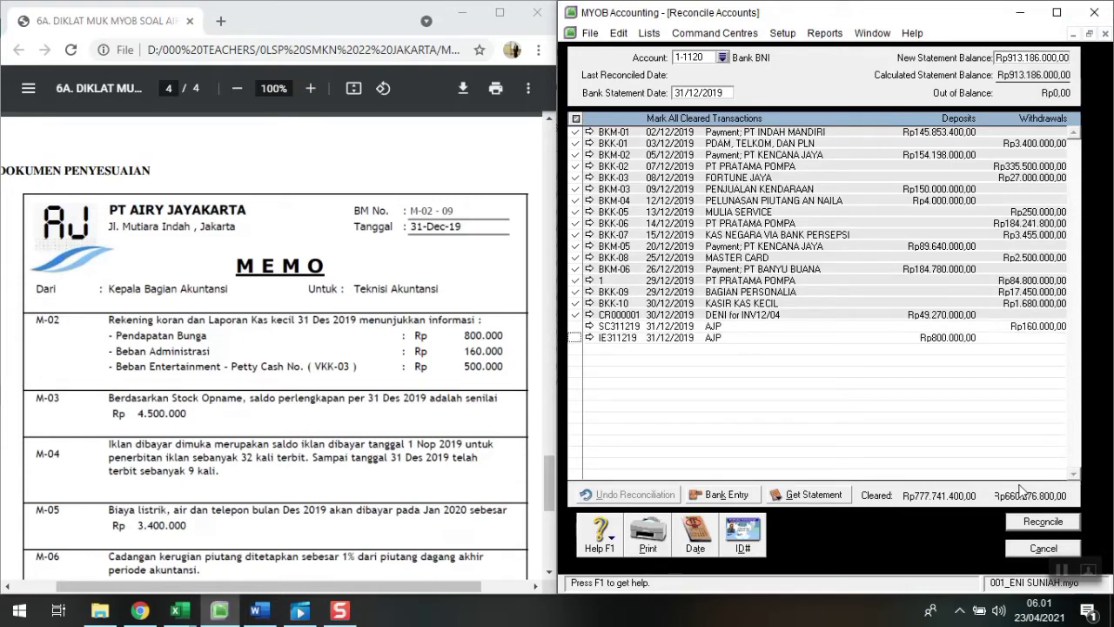
{"action": "left_click", "coordinate": [1037, 525]}
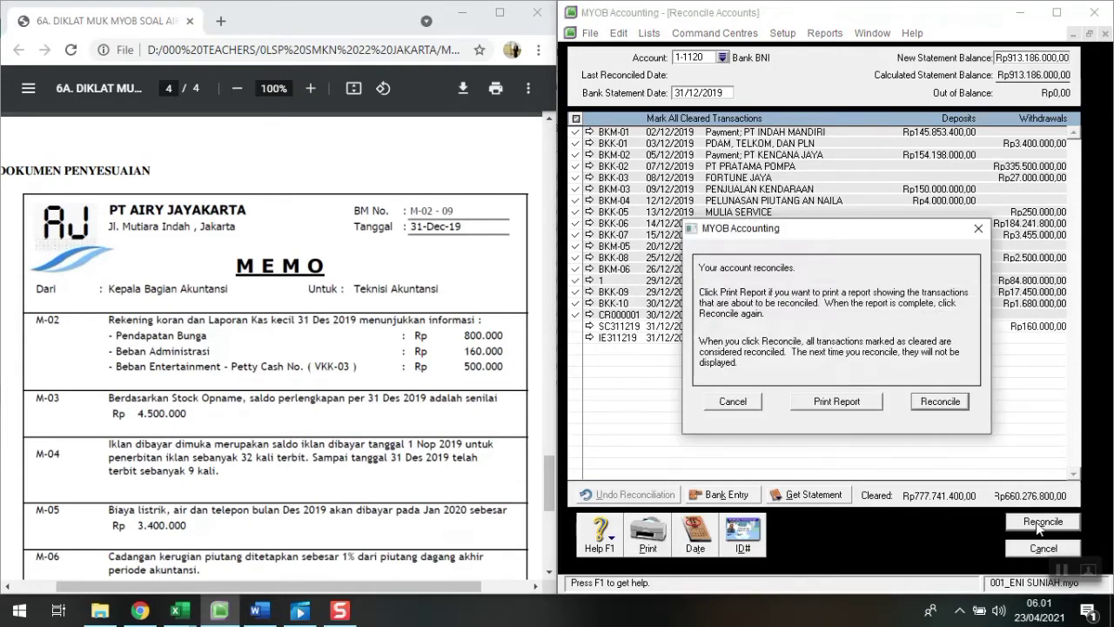
{"action": "left_click", "coordinate": [926, 405]}
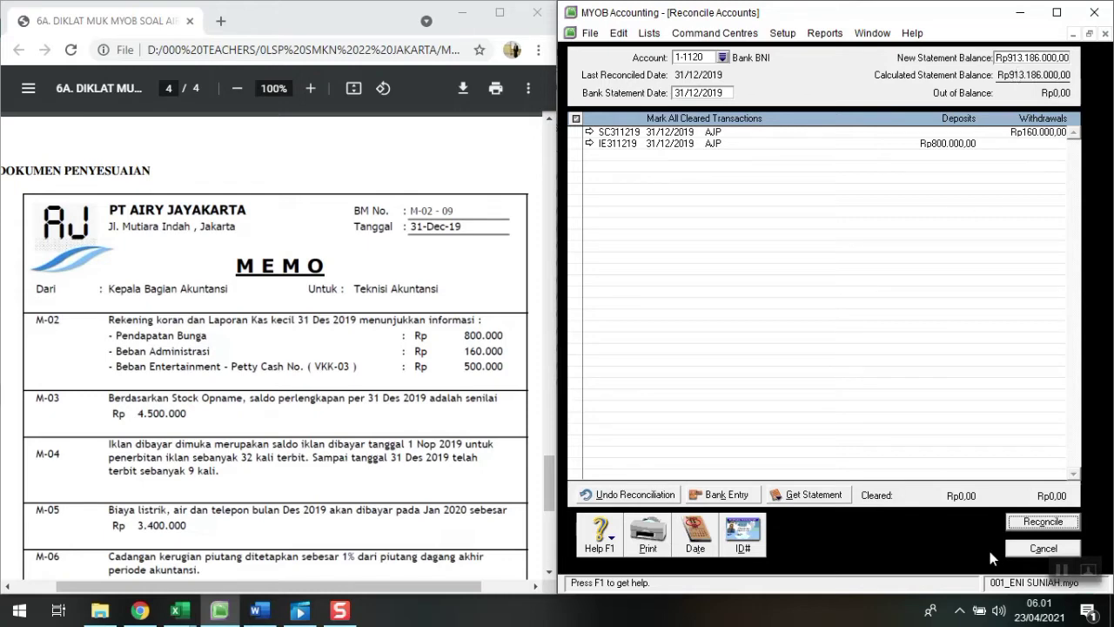
Reconcile Bank BNI once more with the two AJP entries left unmarked, and close the reconciliation.
{"action": "left_click", "coordinate": [1036, 528]}
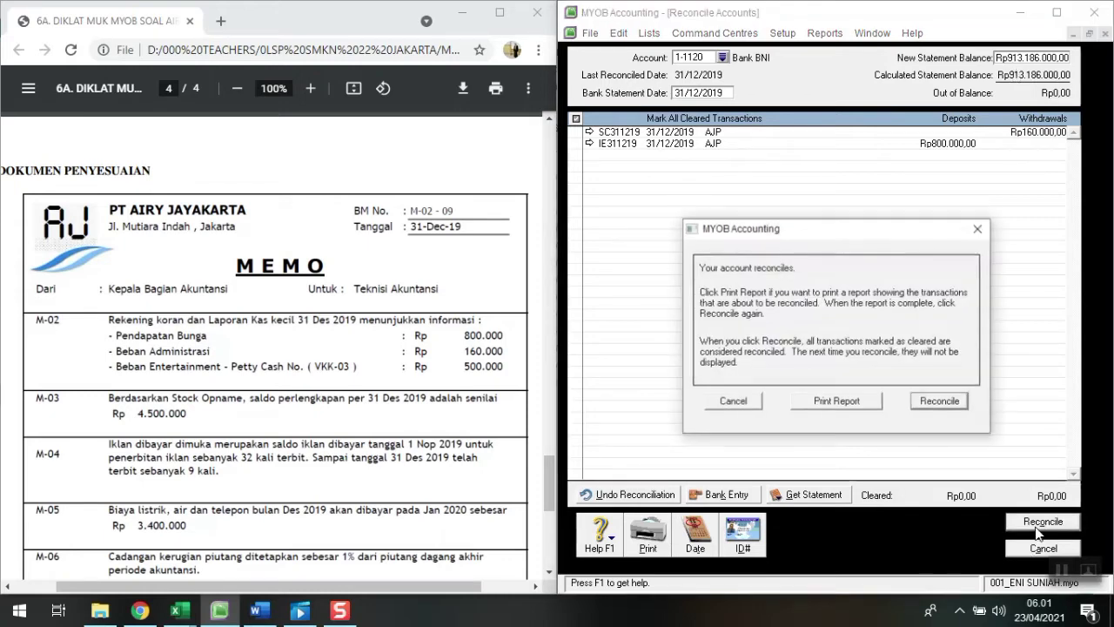
{"action": "left_click", "coordinate": [931, 401]}
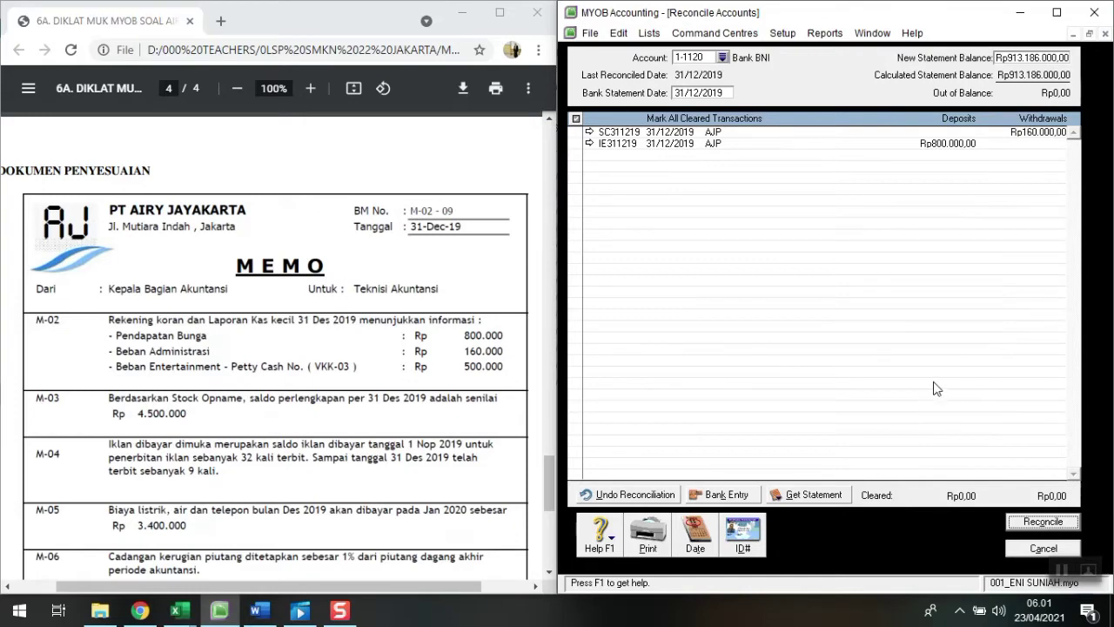
{"action": "left_click", "coordinate": [1028, 550]}
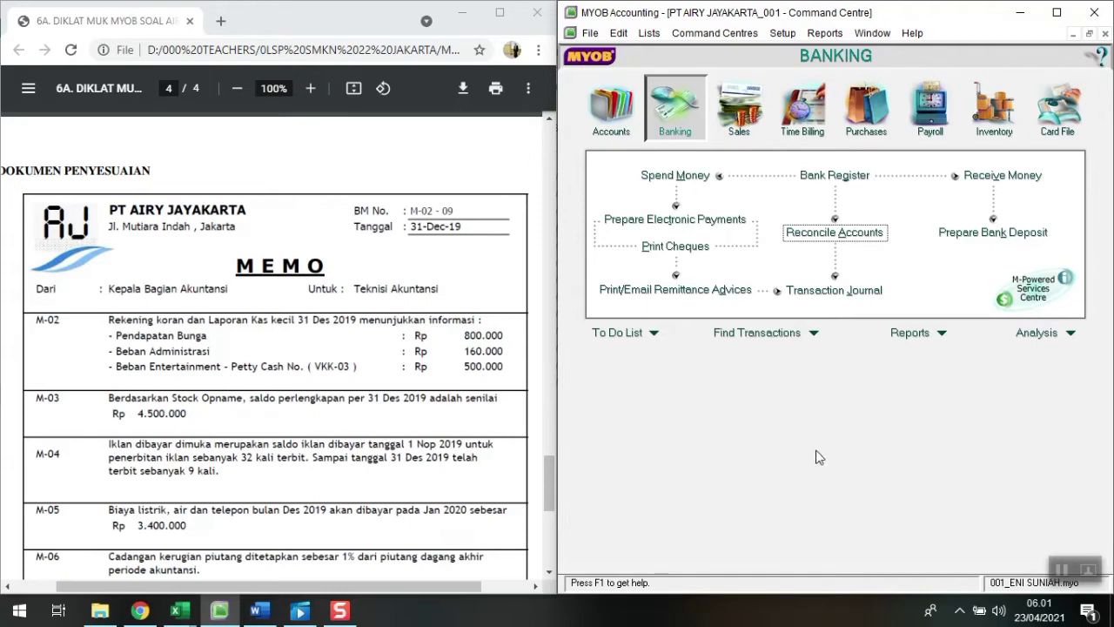
Start a general journal entry numbered M-02, dated 31/12/2019, with the memo AJP PETTY CASH.
{"action": "left_click", "coordinate": [610, 118]}
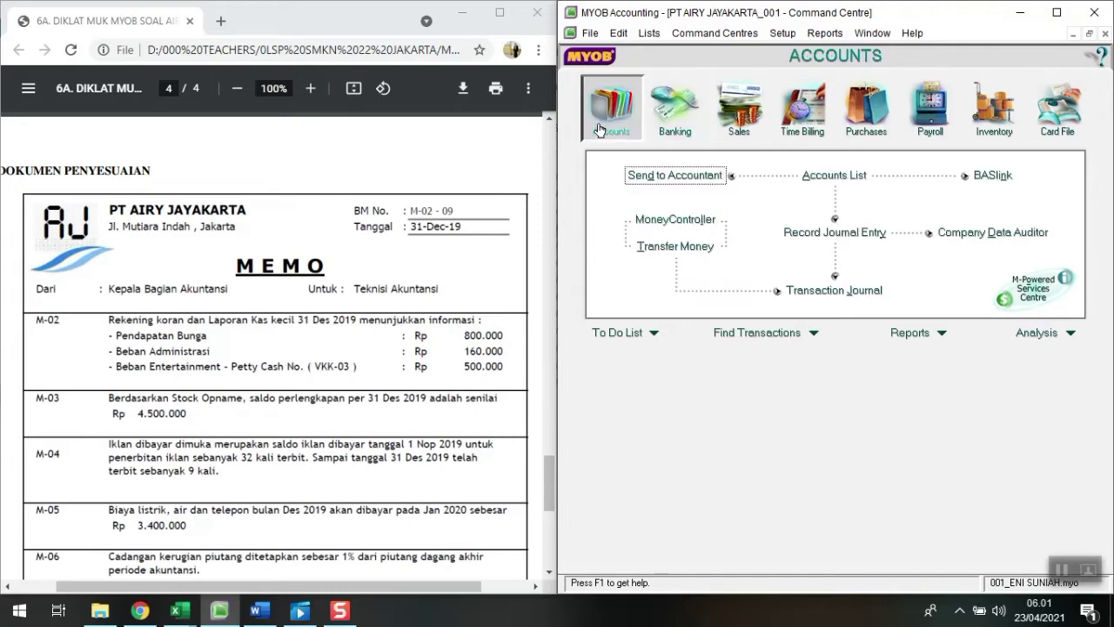
{"action": "left_click", "coordinate": [850, 238]}
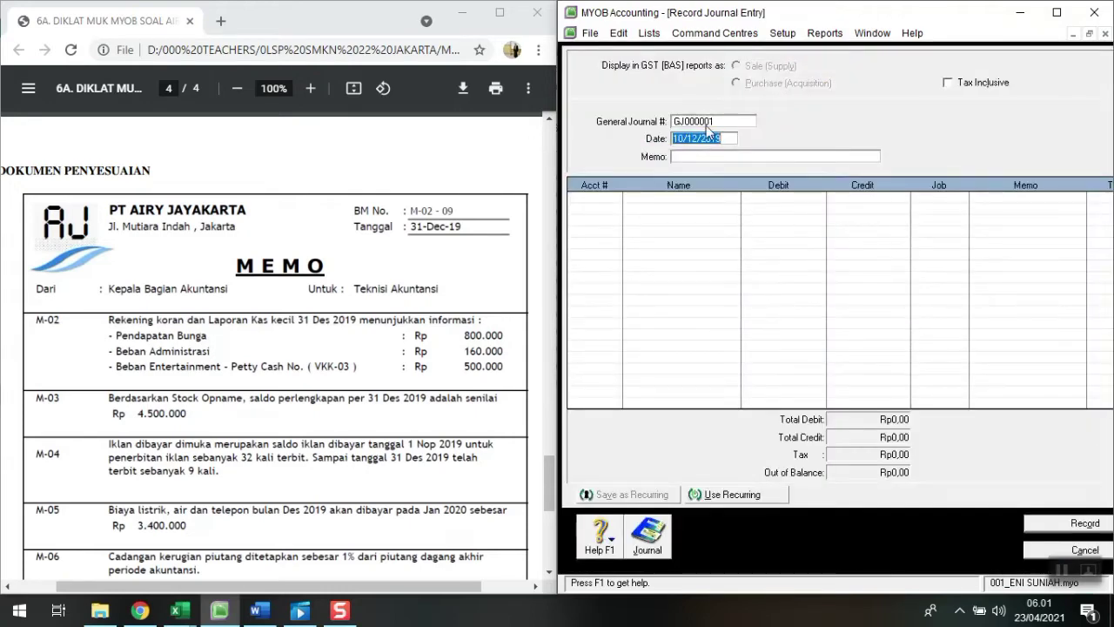
{"action": "left_click", "coordinate": [706, 125]}
{"action": "type", "text": "M"}
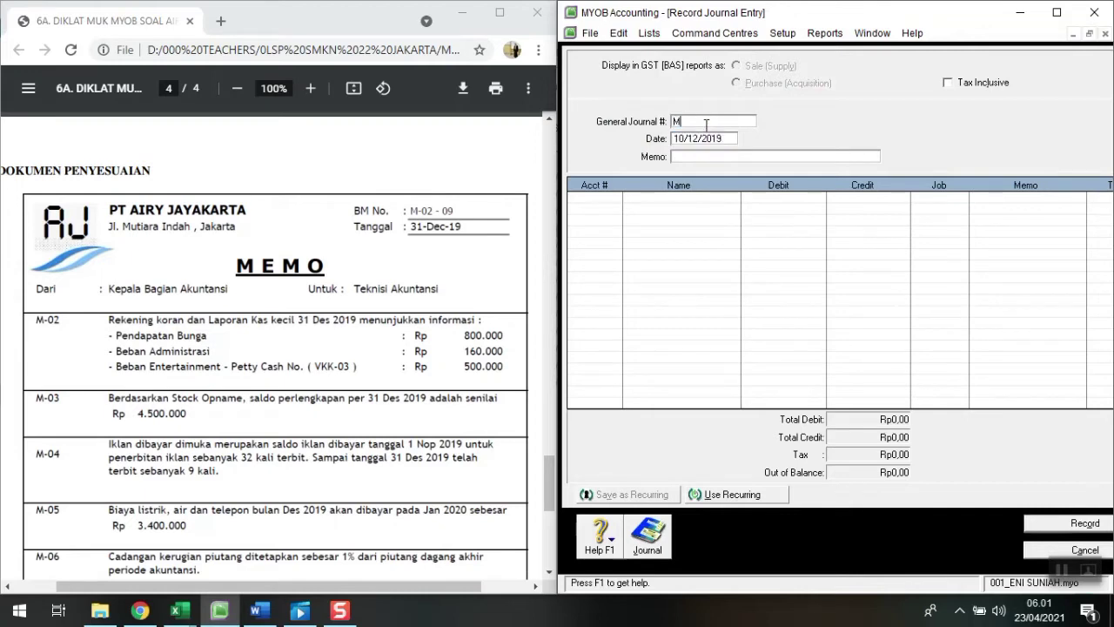
{"action": "type", "text": "-02"}
{"action": "key", "text": "Tab"}
{"action": "type", "text": "31/12/2019"}
{"action": "key", "text": "Tab"}
{"action": "type", "text": "AJP PETTY CASH"}
{"action": "key", "text": "Tab"}
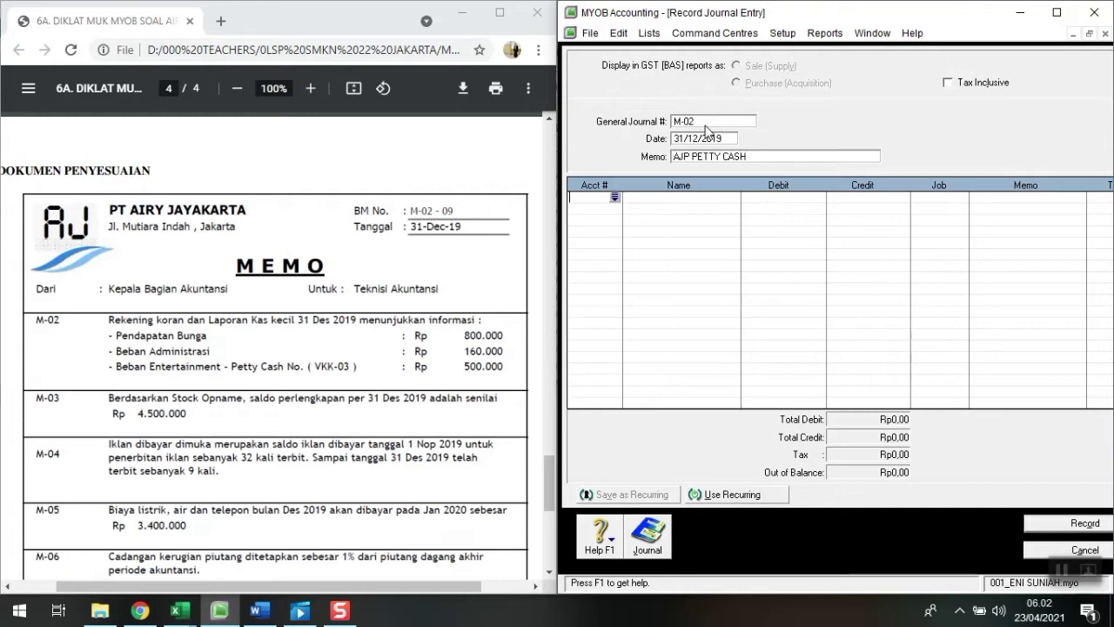
Debit account 6-1170 Entertainment Expense with 500.000 on the first line of journal M-02.
{"action": "left_click", "coordinate": [614, 197]}
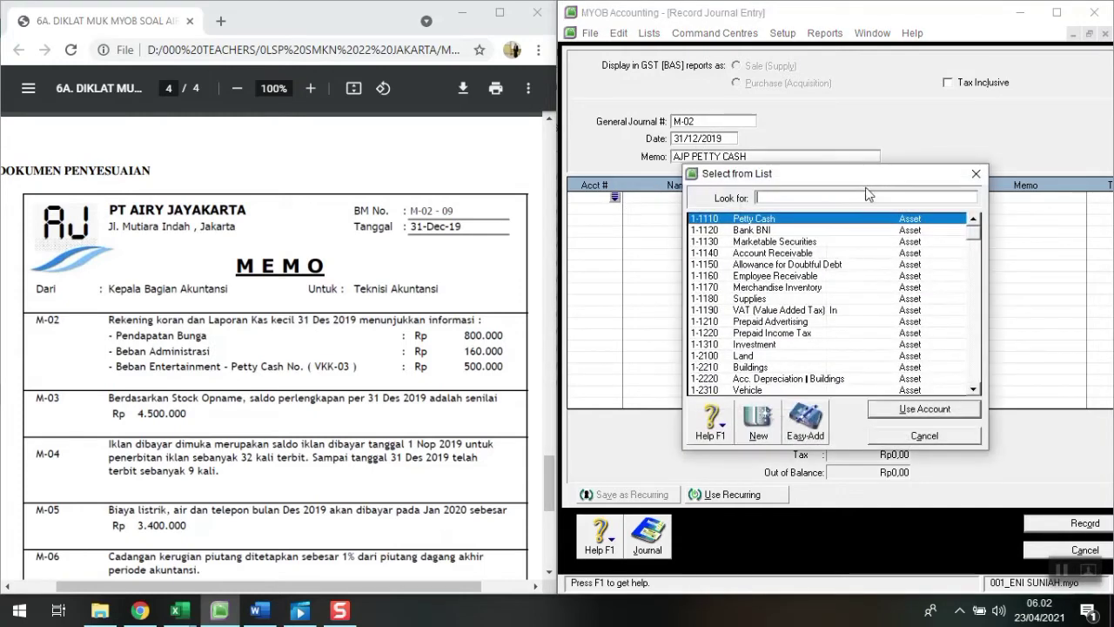
{"action": "type", "text": "6"}
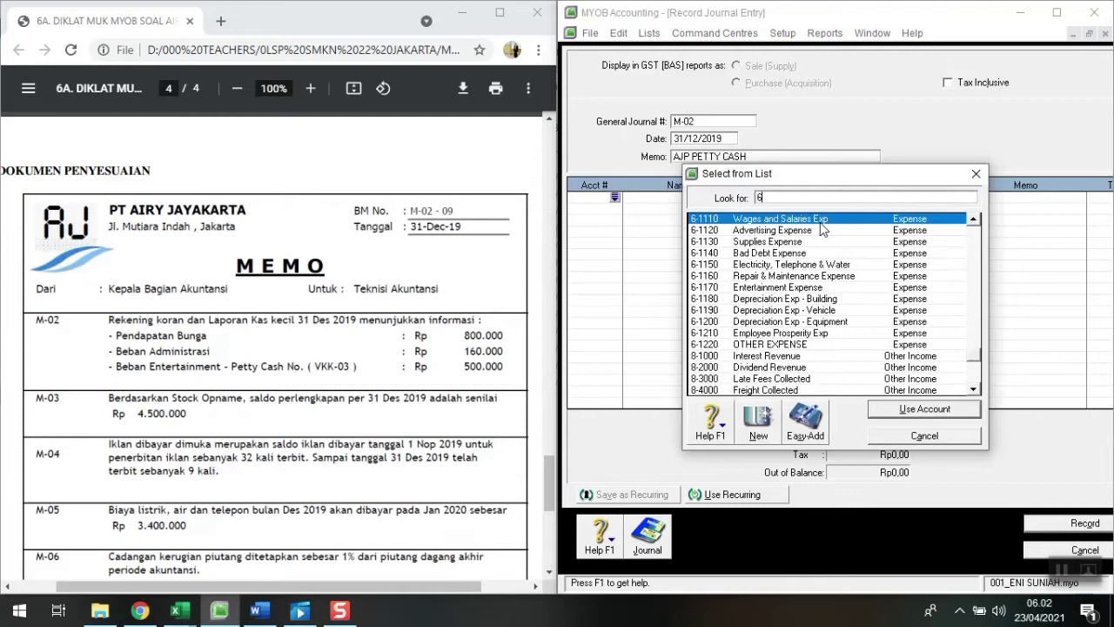
{"action": "left_click", "coordinate": [783, 287]}
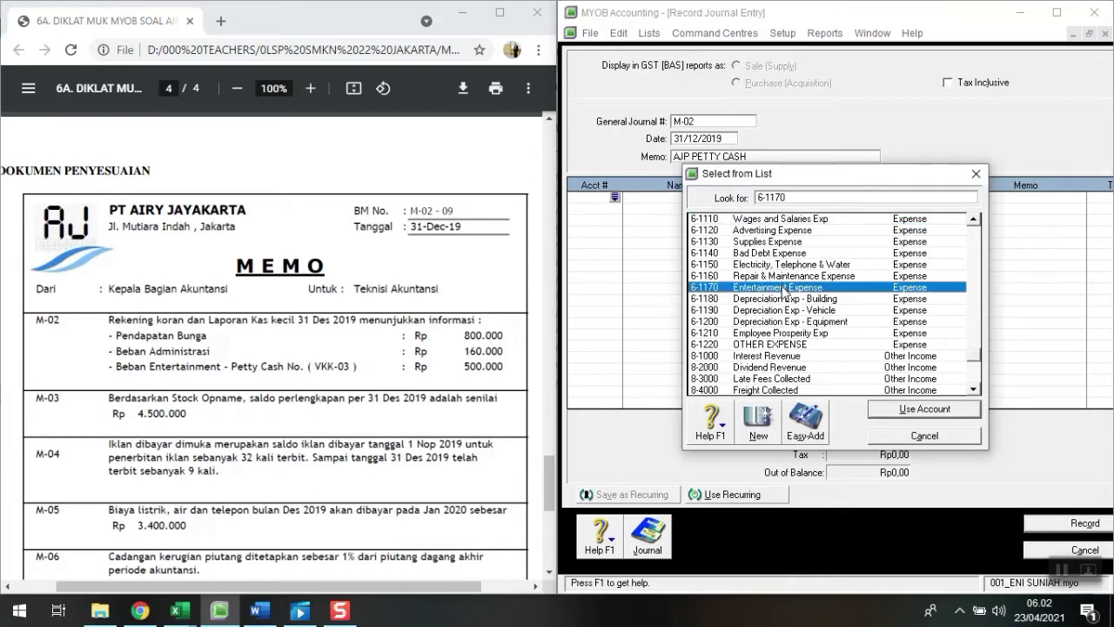
{"action": "left_click", "coordinate": [921, 411]}
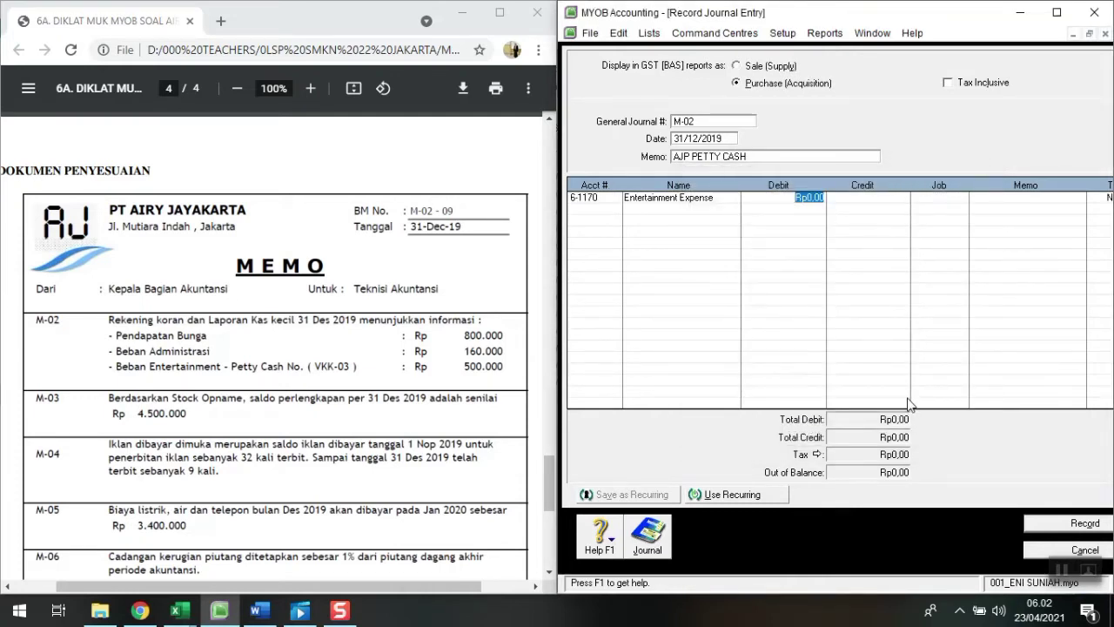
{"action": "type", "text": "5000"}
{"action": "key", "text": "Return"}
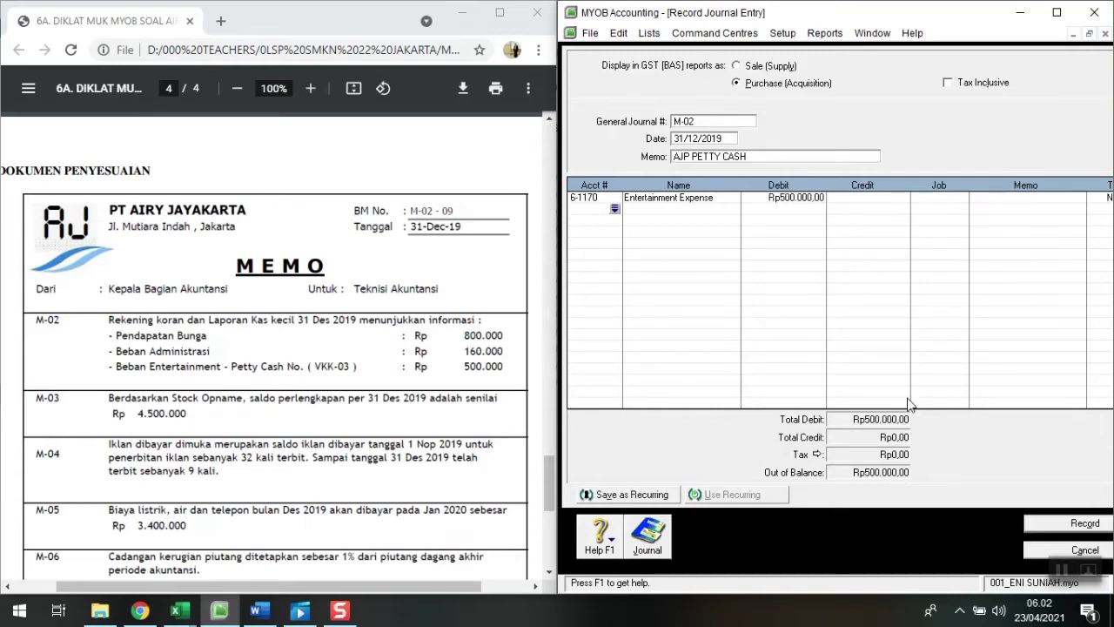
Credit account 1-1110 Petty Cash with 500.000 on the second line, and record the journal entry.
{"action": "key", "text": "Return"}
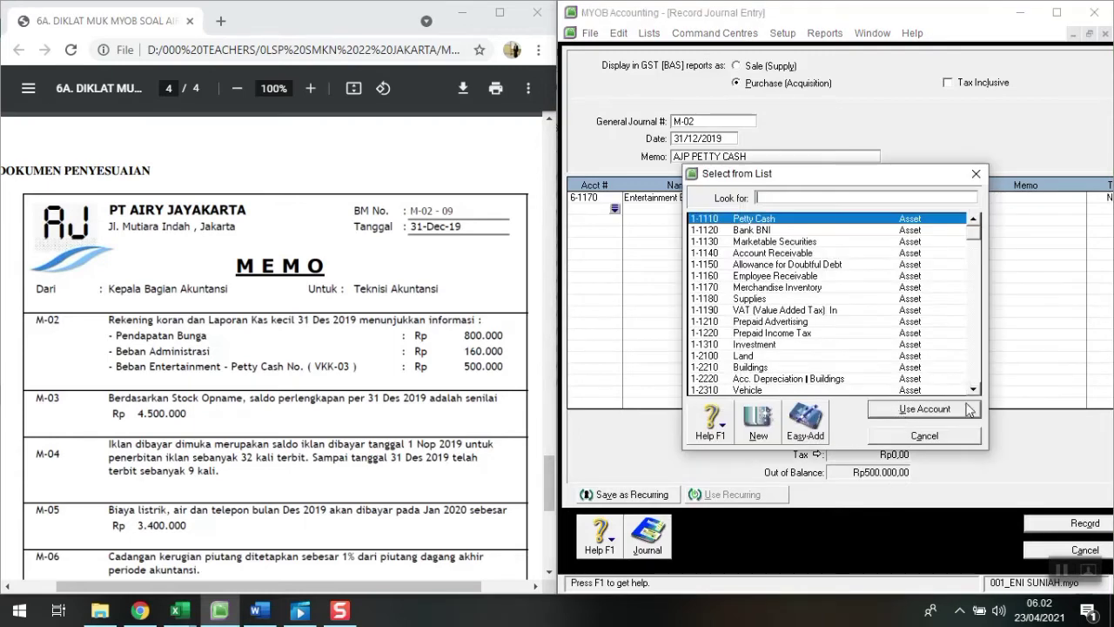
{"action": "left_click", "coordinate": [910, 414]}
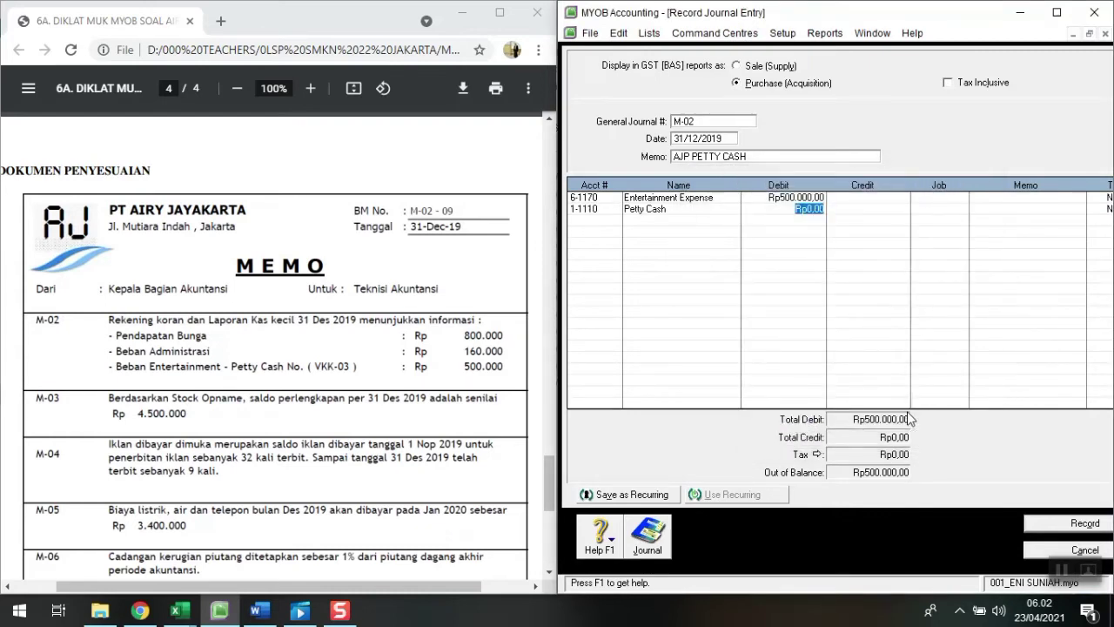
{"action": "key", "text": "Tab"}
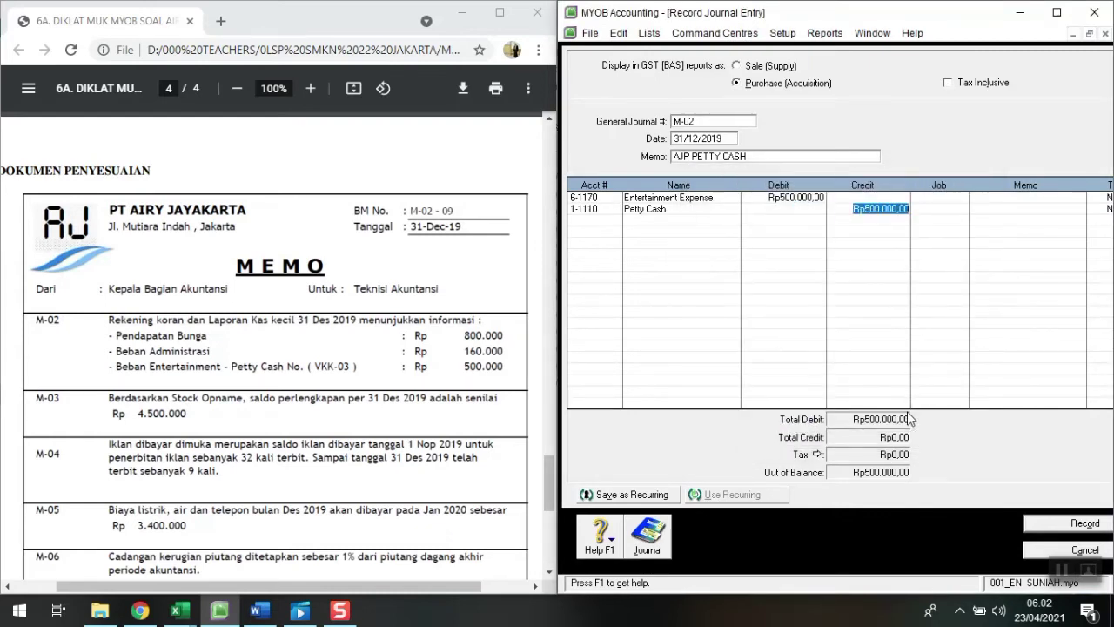
{"action": "key", "text": "Return"}
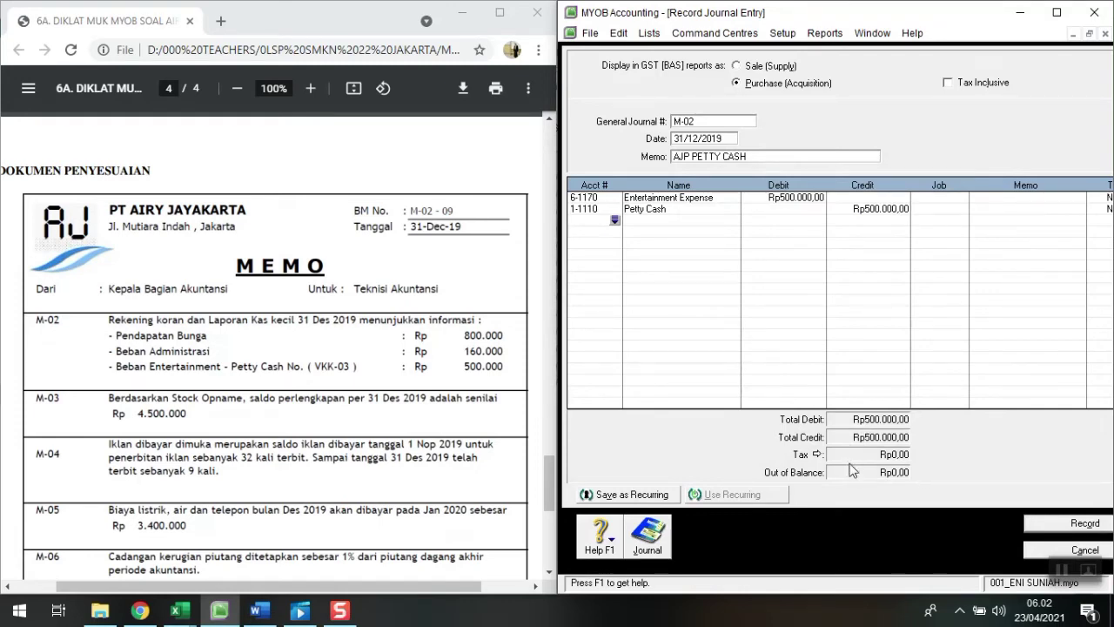
{"action": "left_click", "coordinate": [1099, 531]}
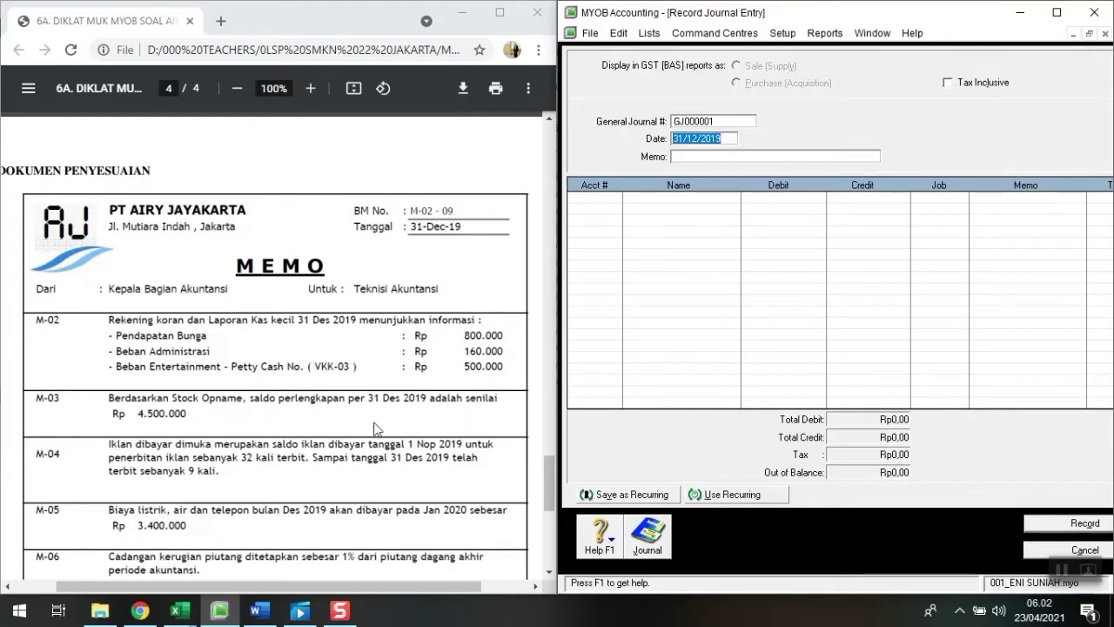
Display the Trial Balance report for December 2019 to check the Supplies balance against memo M-03, and return to the journal entry.
{"action": "scroll", "coordinate": [374, 428], "scroll_direction": "down", "scroll_amount": 2}
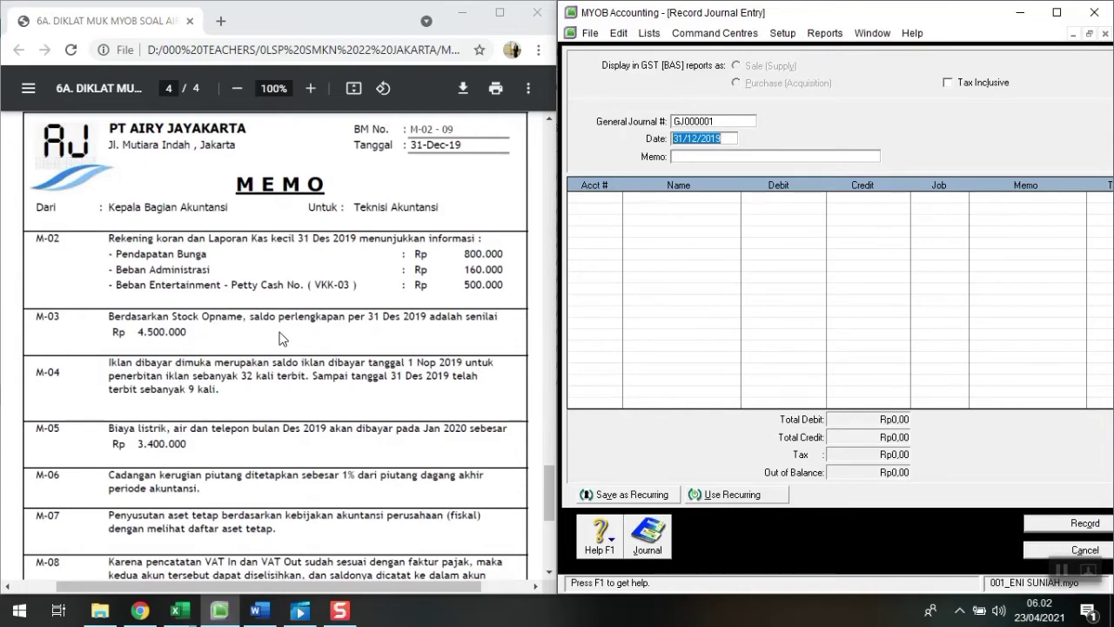
{"action": "scroll", "coordinate": [294, 344], "scroll_direction": "up", "scroll_amount": 1}
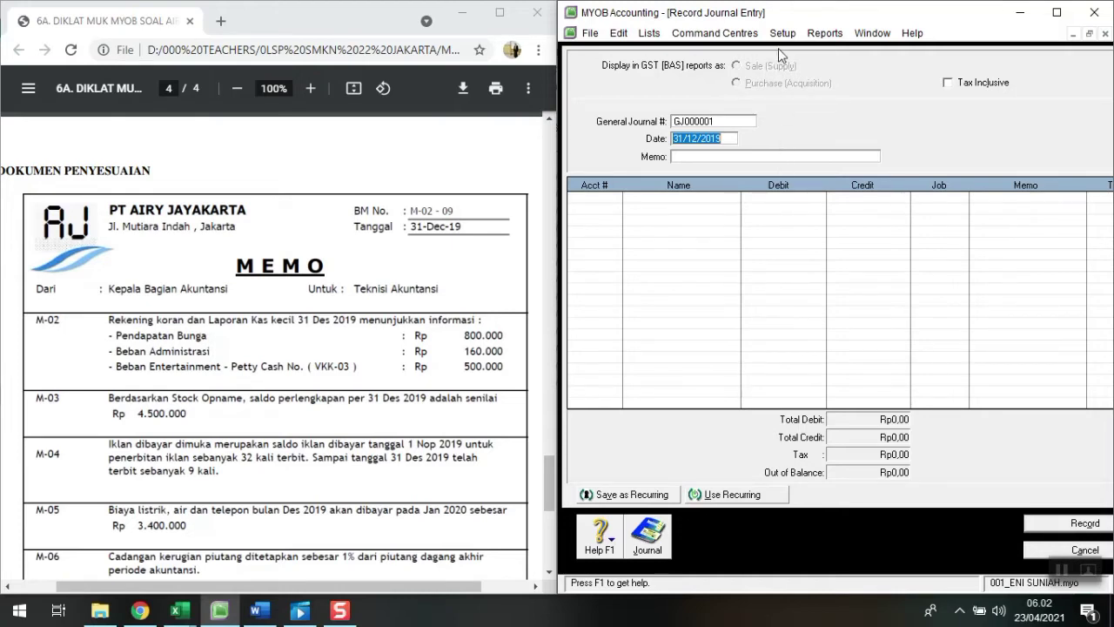
{"action": "left_click", "coordinate": [825, 33]}
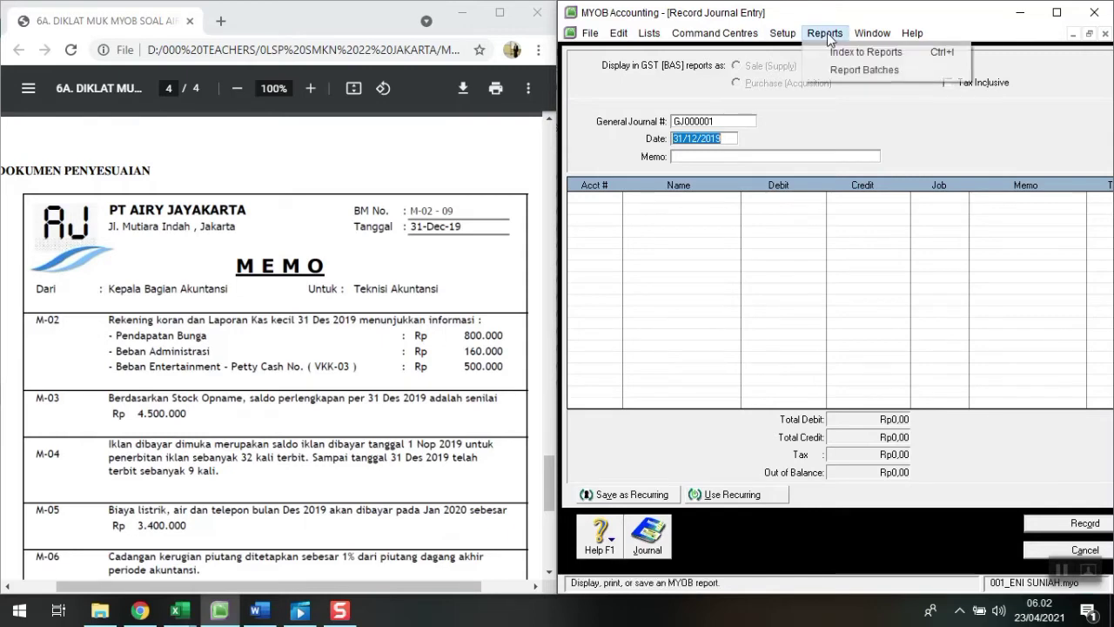
{"action": "left_click", "coordinate": [835, 53]}
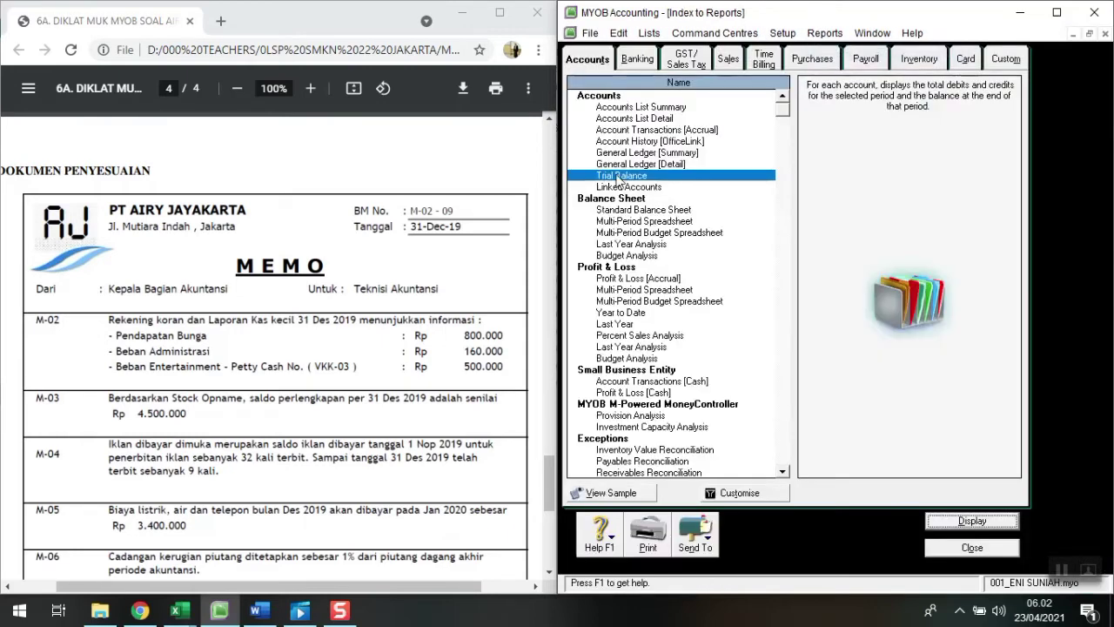
{"action": "left_click", "coordinate": [738, 491]}
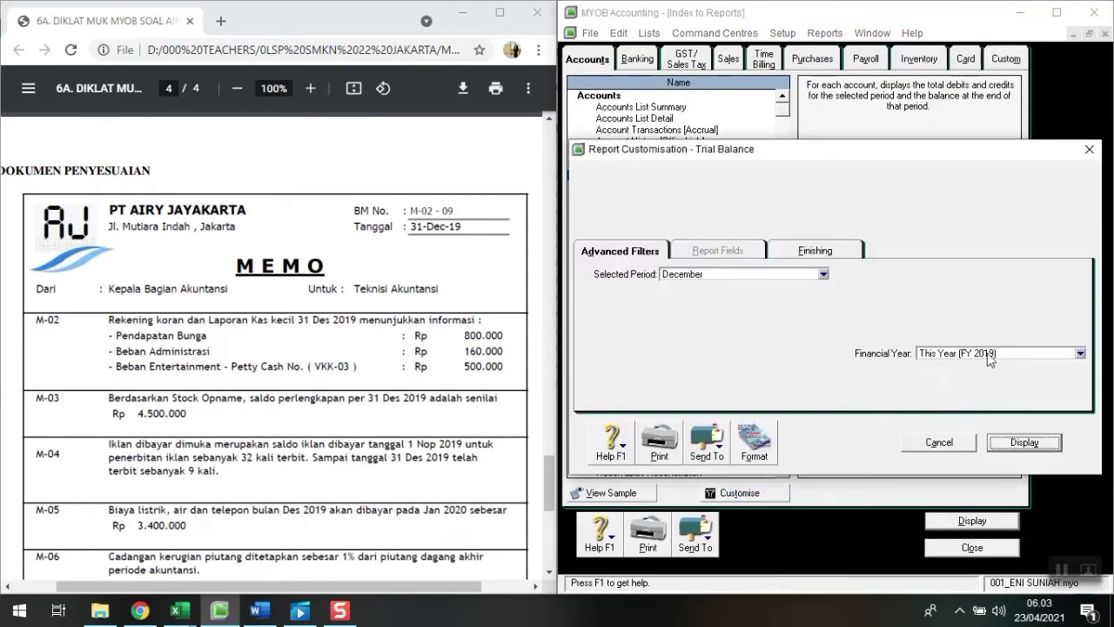
{"action": "left_click", "coordinate": [1024, 442]}
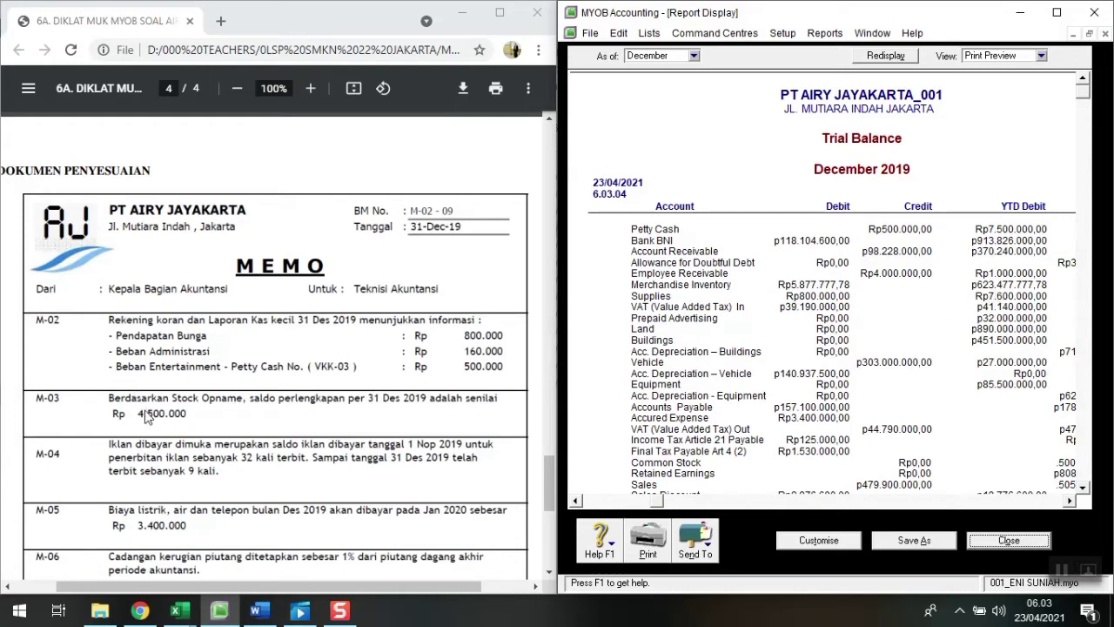
{"action": "left_click", "coordinate": [1005, 542]}
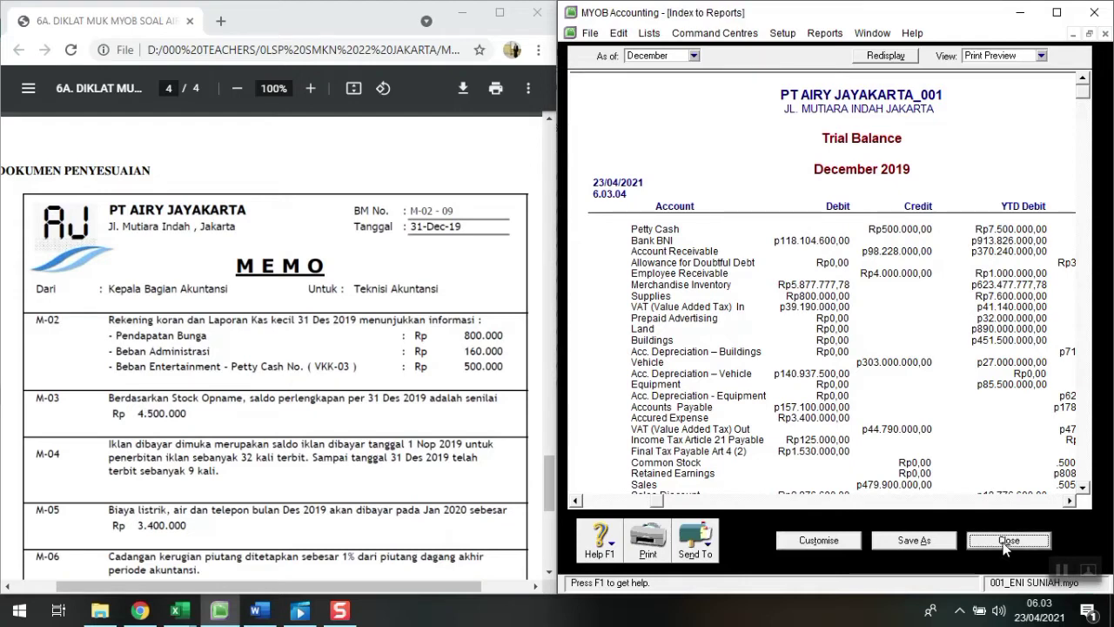
{"action": "left_click", "coordinate": [958, 545]}
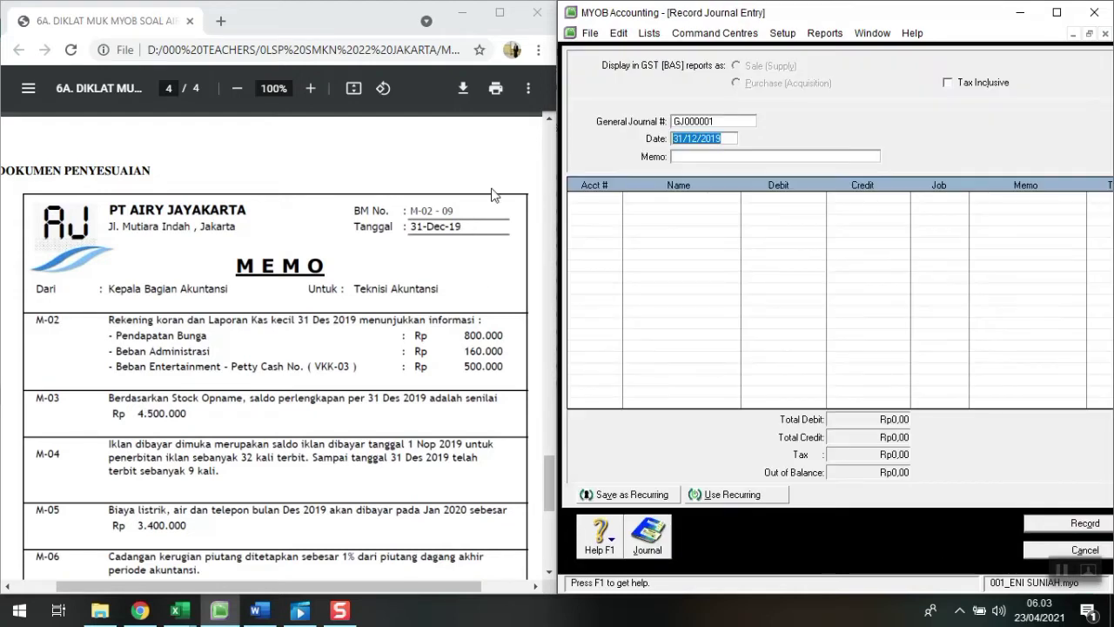
Enter AJP PERLENGKAPAN as the memo of the new journal entry dated 31/12/2019.
{"action": "left_click", "coordinate": [701, 159]}
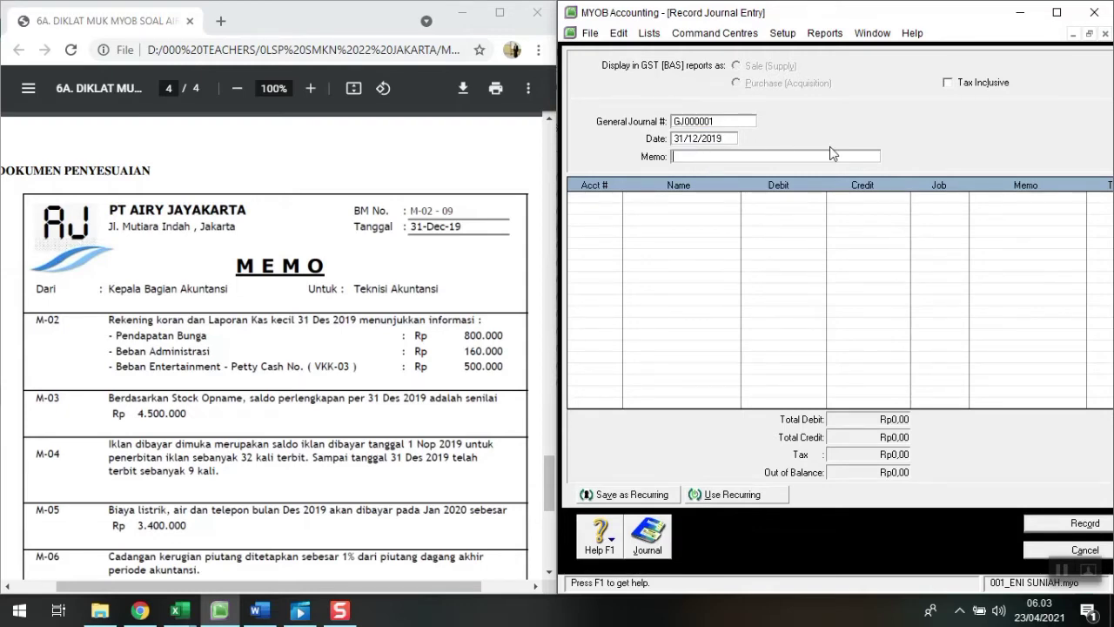
{"action": "type", "text": "AJP PERLENGKAPA"}
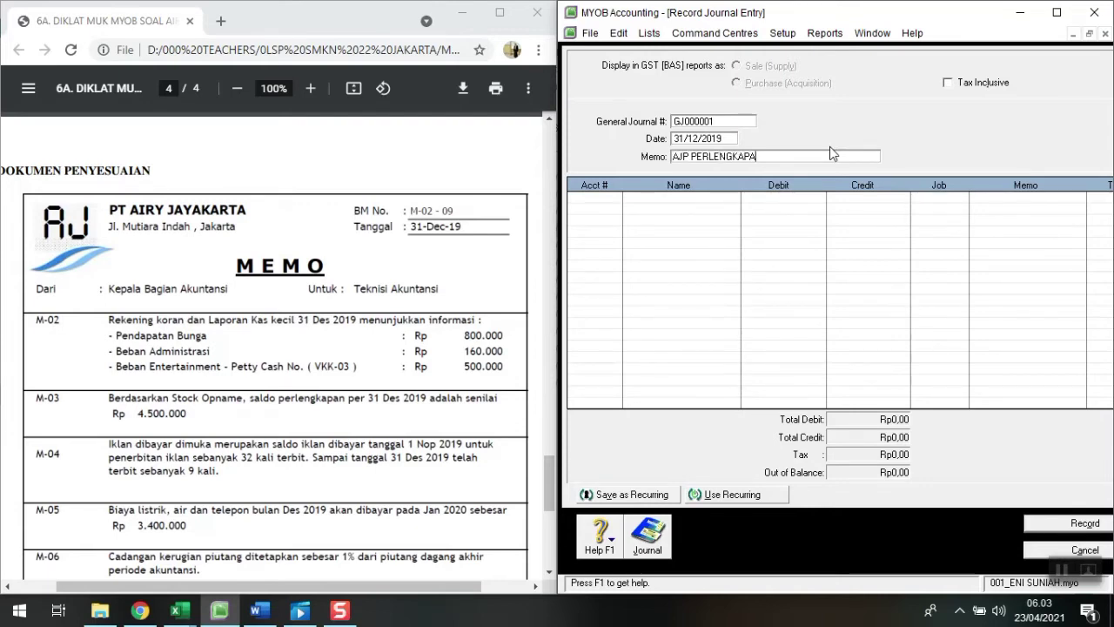
{"action": "type", "text": "N"}
{"action": "key", "text": "Tab"}
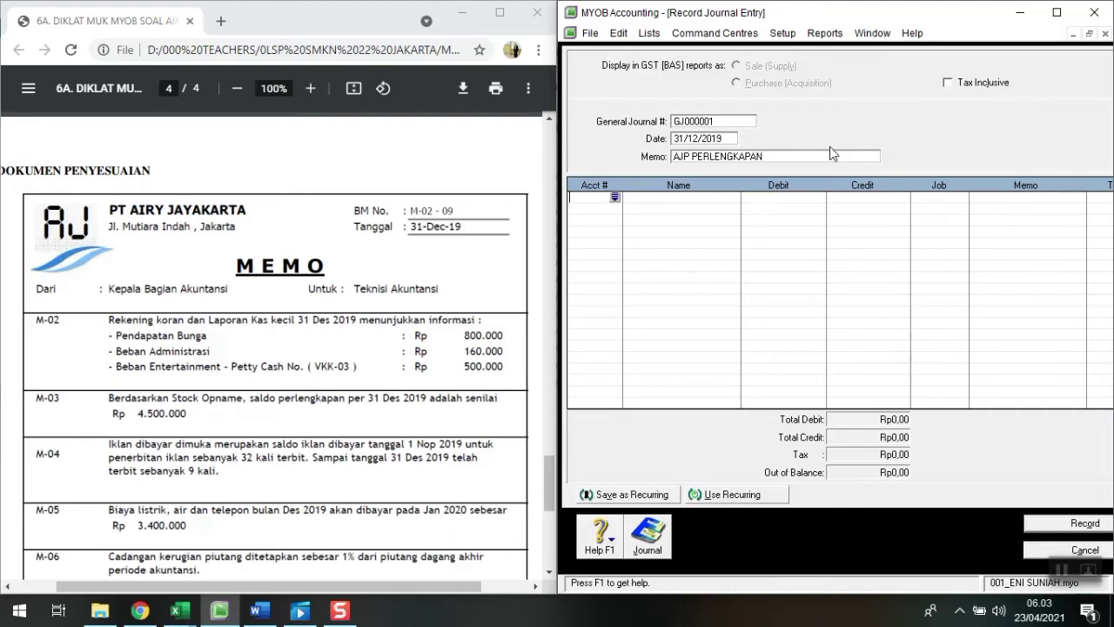
Add account 6-1130 Supplies Expense as the first line of the supplies adjustment.
{"action": "key", "text": "Return"}
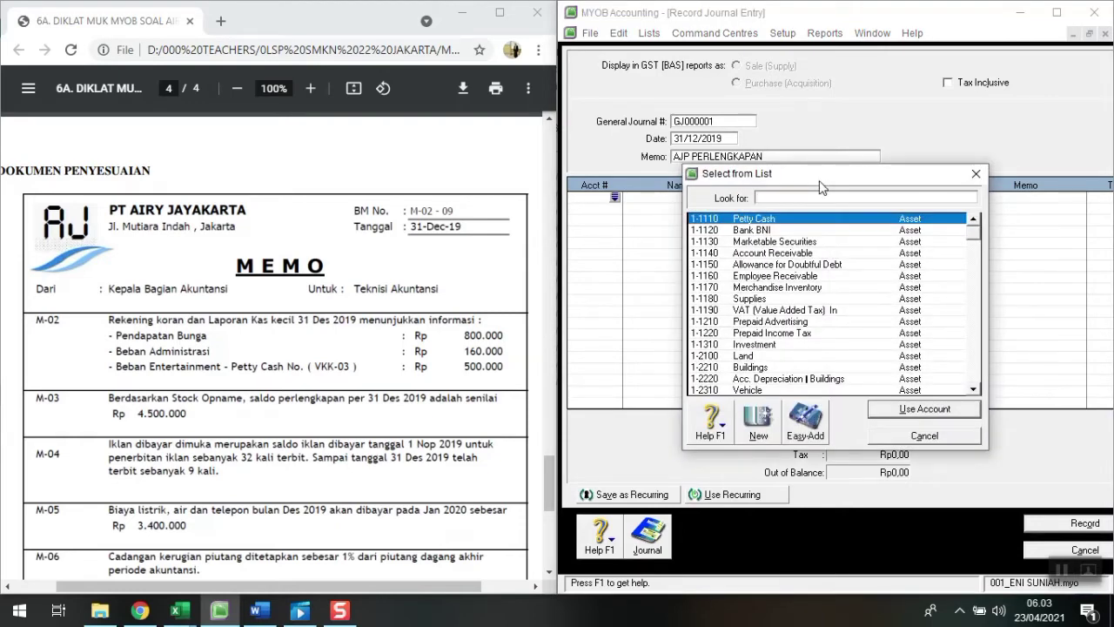
{"action": "type", "text": "6"}
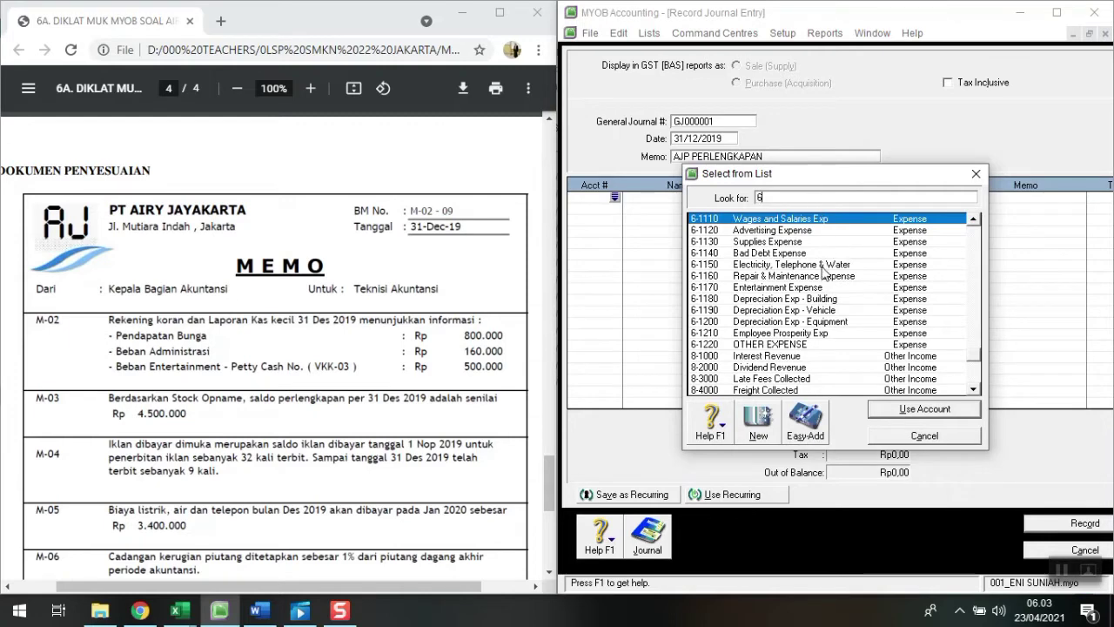
{"action": "left_click", "coordinate": [763, 243]}
{"action": "left_click", "coordinate": [903, 409]}
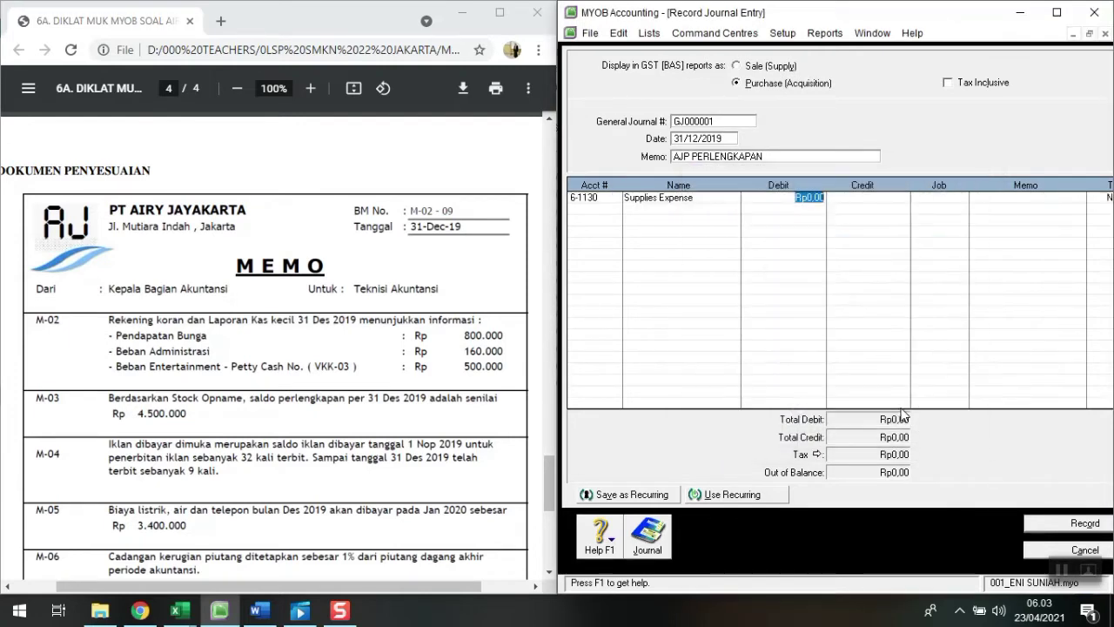
Debit Supplies Expense with 3.100.000, worked out in the built-in calculator as 7600000 minus 4500000.
{"action": "right_click", "coordinate": [808, 199]}
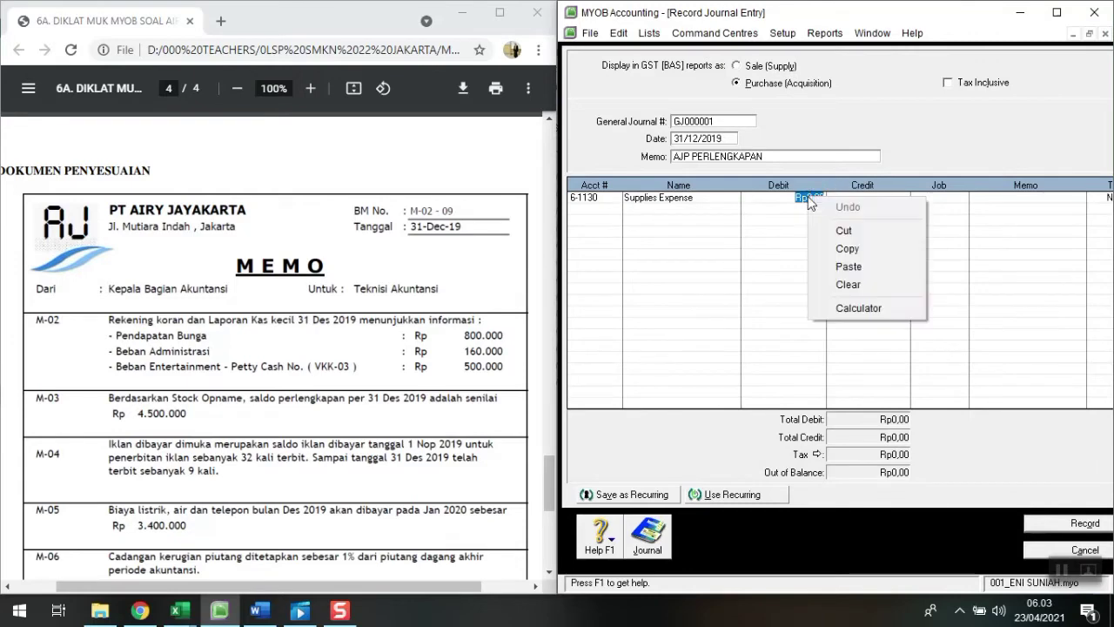
{"action": "left_click", "coordinate": [855, 309]}
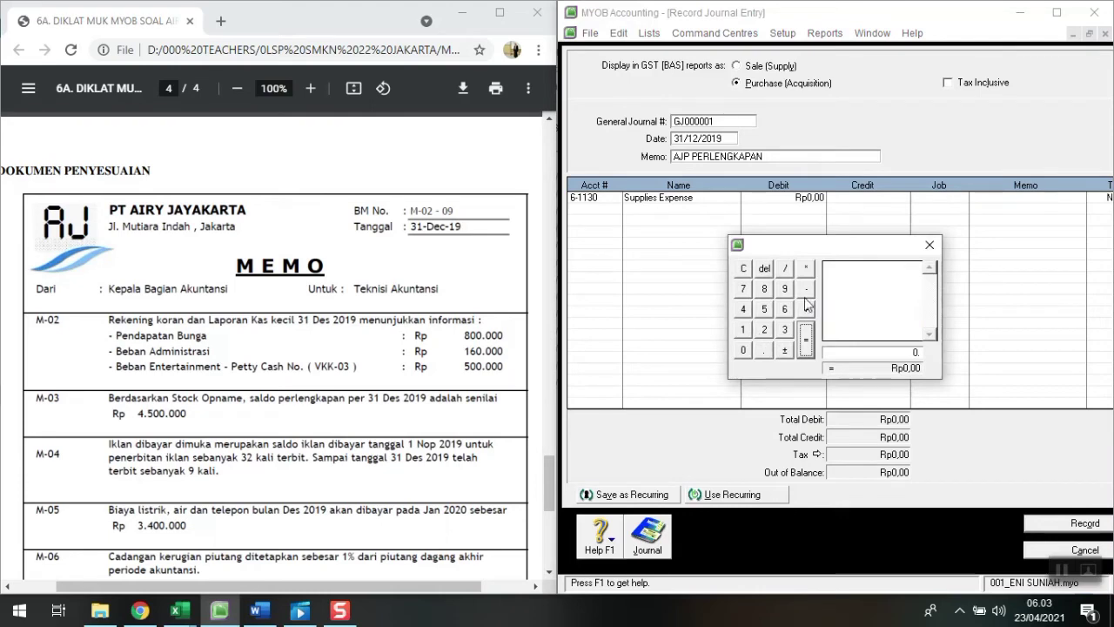
{"action": "left_click", "coordinate": [742, 269]}
{"action": "left_click", "coordinate": [742, 288]}
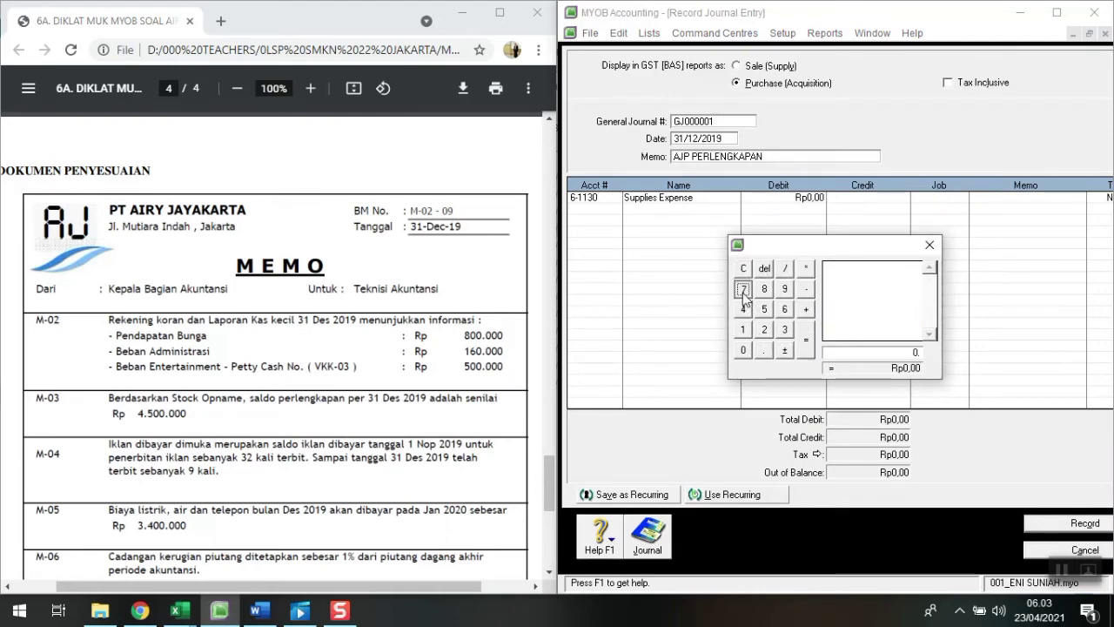
{"action": "left_click", "coordinate": [784, 309]}
{"action": "double_click", "coordinate": [744, 352]}
{"action": "left_click", "coordinate": [744, 352]}
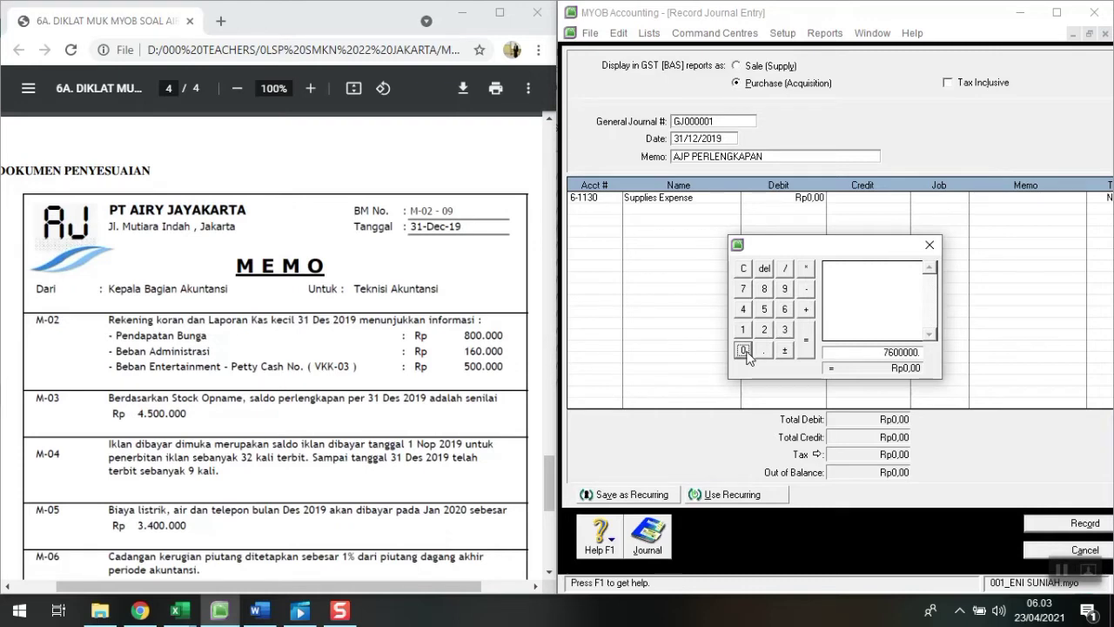
{"action": "left_click", "coordinate": [803, 288]}
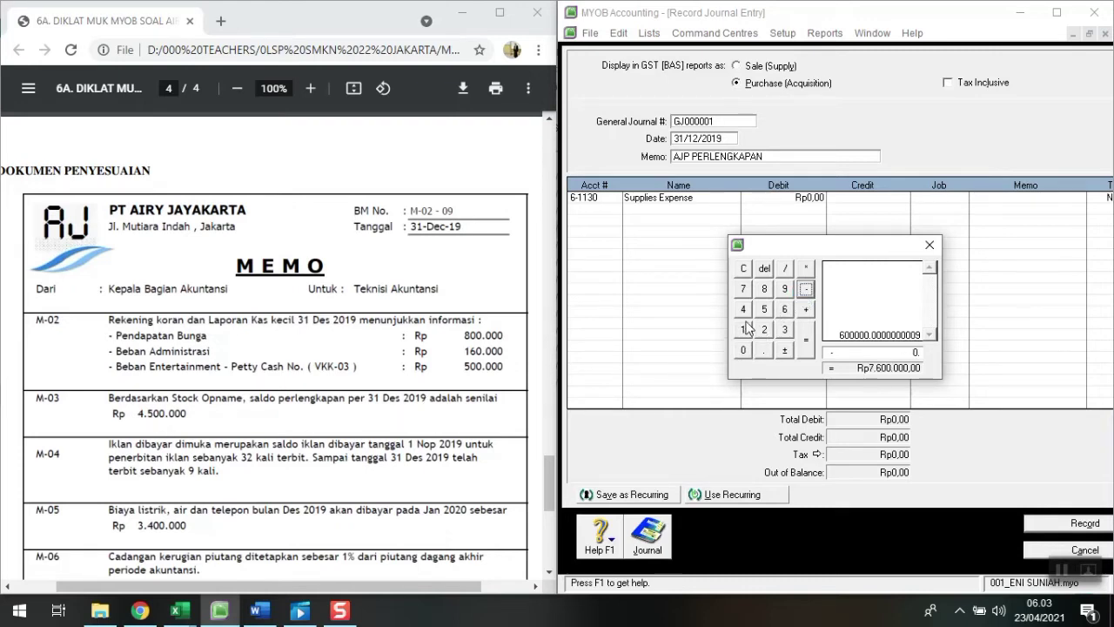
{"action": "left_click", "coordinate": [744, 309]}
{"action": "left_click", "coordinate": [763, 311]}
{"action": "left_click", "coordinate": [743, 350]}
{"action": "left_click", "coordinate": [743, 350]}
{"action": "left_click", "coordinate": [743, 350]}
{"action": "left_click", "coordinate": [743, 350]}
{"action": "left_click", "coordinate": [743, 350]}
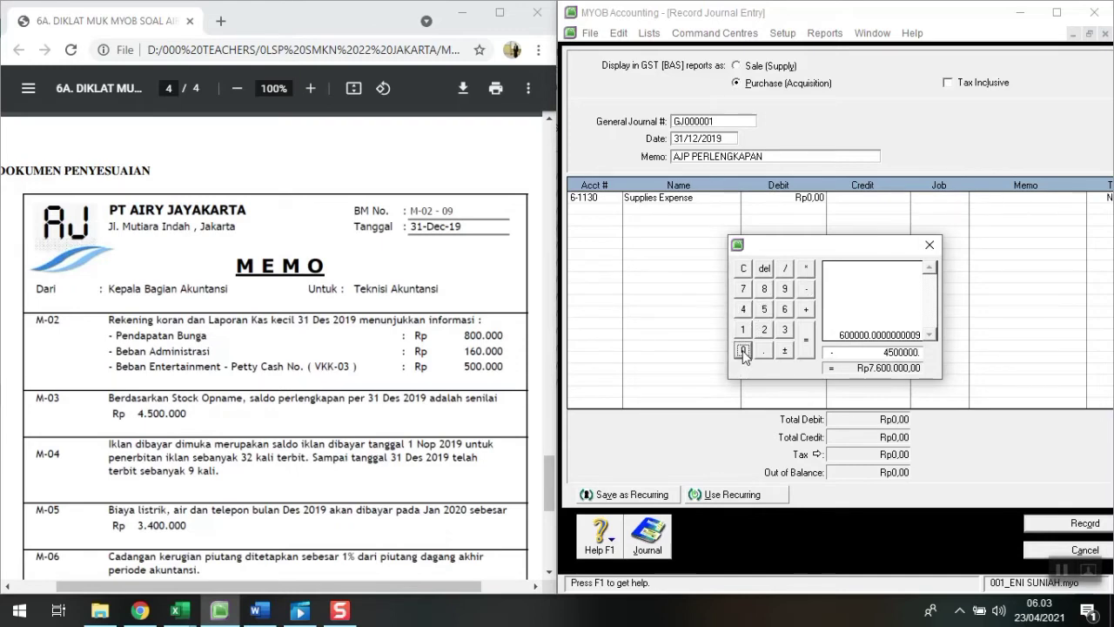
{"action": "left_click", "coordinate": [805, 347]}
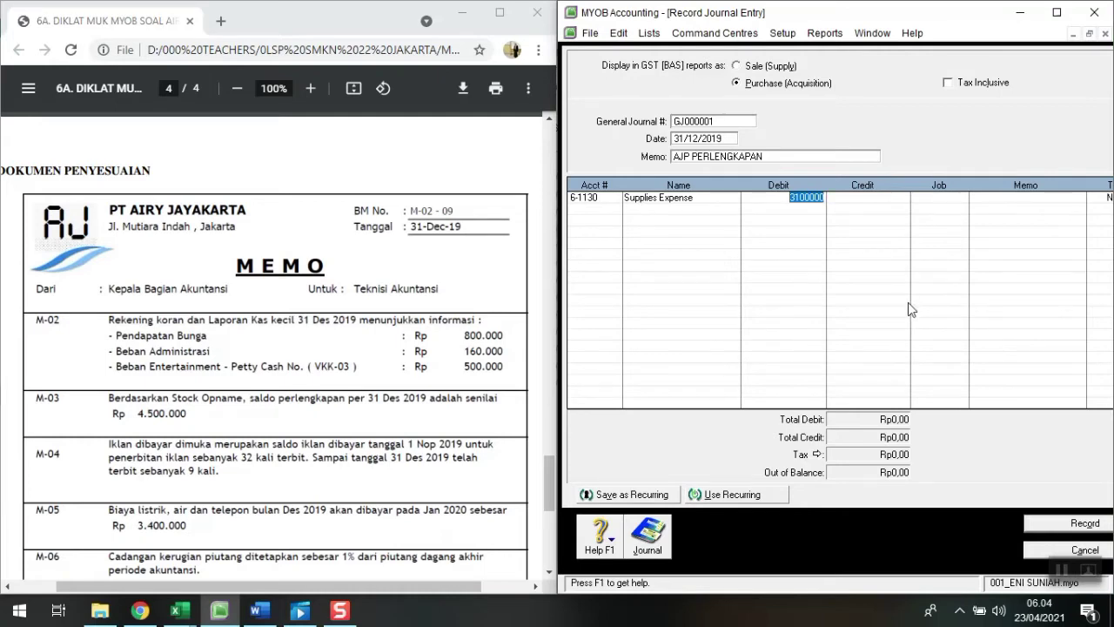
{"action": "key", "text": "Return"}
Credit account 1-1180 Supplies with 3.100.000 on the second line of the supplies adjustment.
{"action": "key", "text": "Return"}
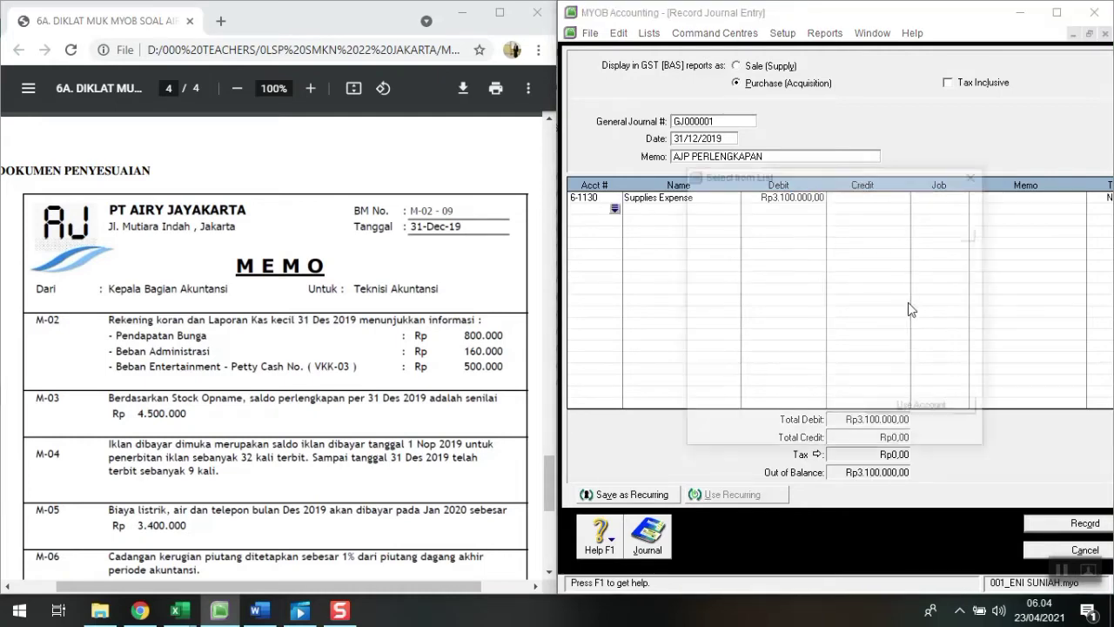
{"action": "left_click", "coordinate": [787, 299]}
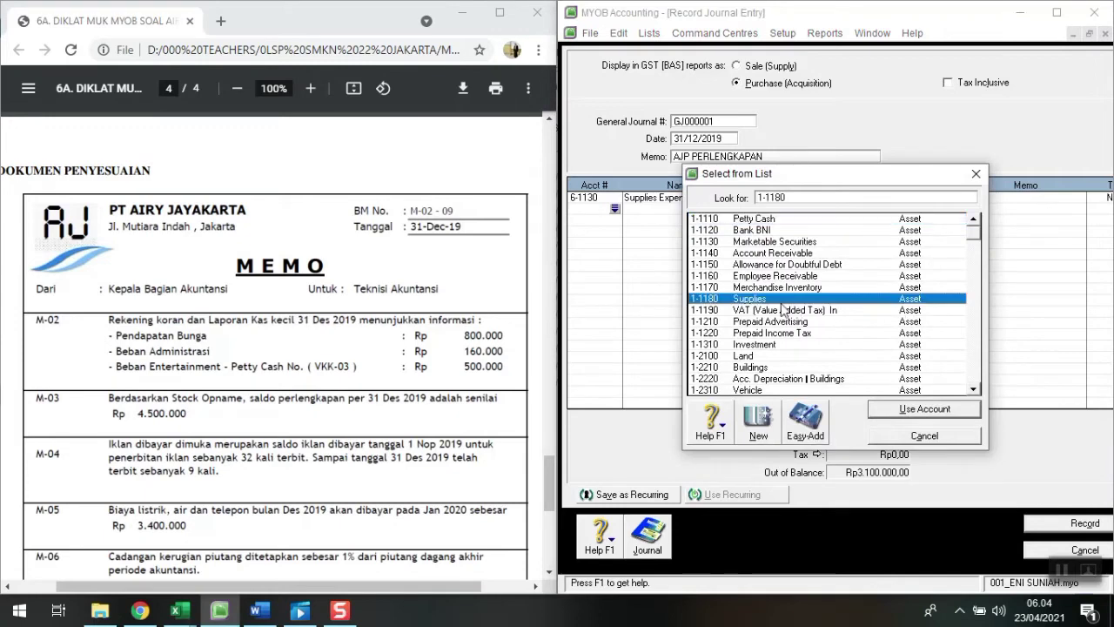
{"action": "left_click", "coordinate": [906, 408]}
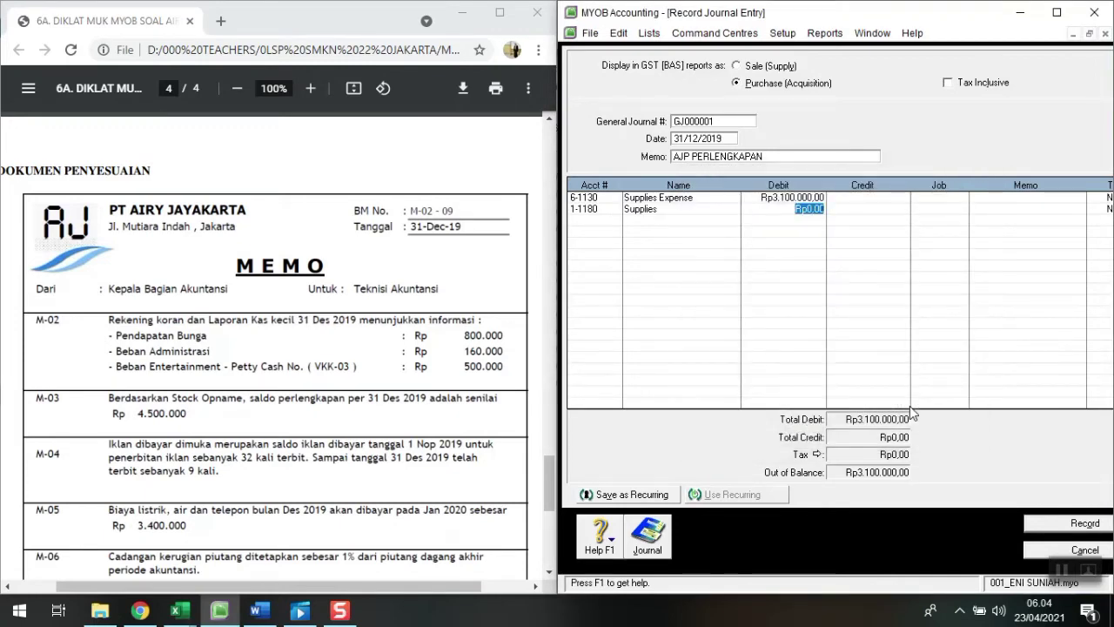
{"action": "key", "text": "Tab"}
{"action": "key", "text": "Return"}
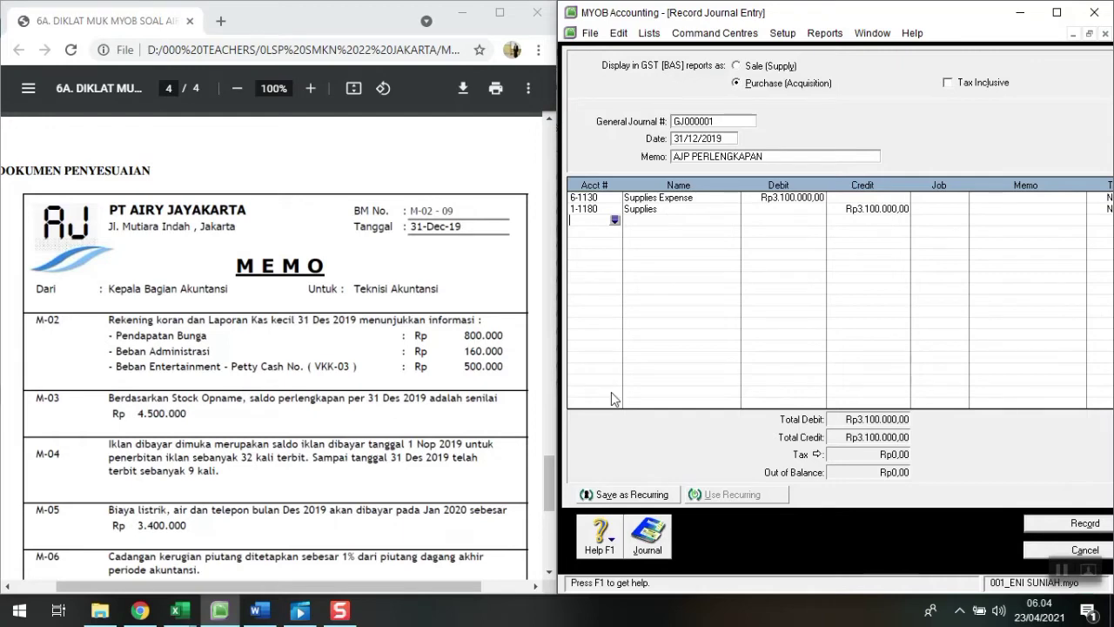
Record the supplies adjustment journal entry.
{"action": "left_click", "coordinate": [1086, 527]}
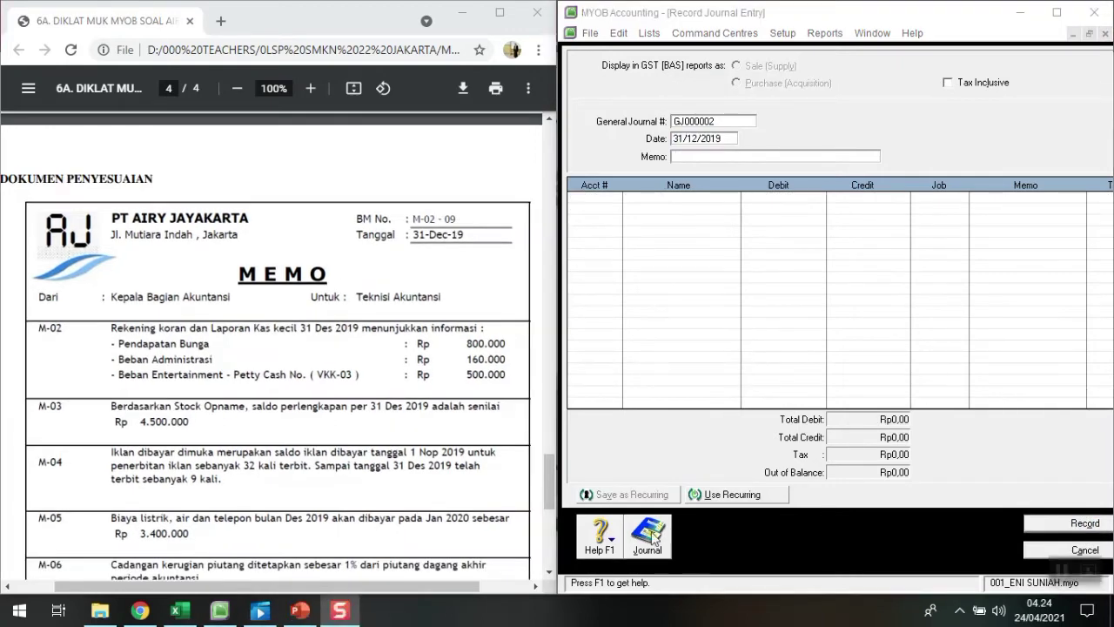
Display the December 2019 Trial Balance to check the Prepaid Advertising balance for memo item M-04, and close the report.
{"action": "scroll", "coordinate": [327, 432], "scroll_direction": "down", "scroll_amount": 2}
{"action": "scroll", "coordinate": [328, 432], "scroll_direction": "down", "scroll_amount": 1}
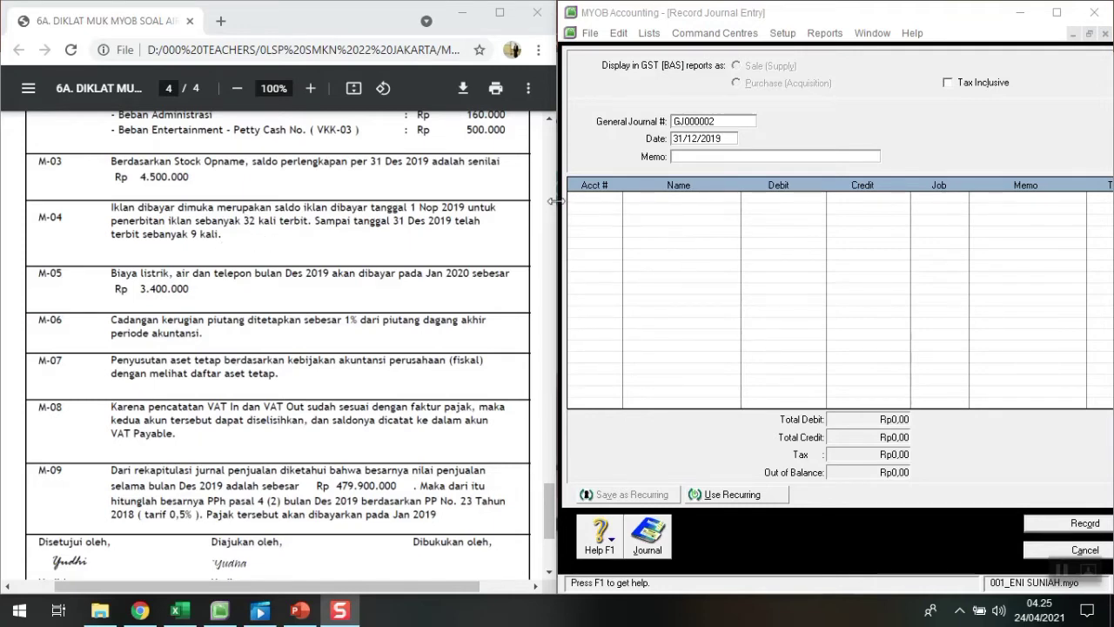
{"action": "left_click", "coordinate": [820, 36]}
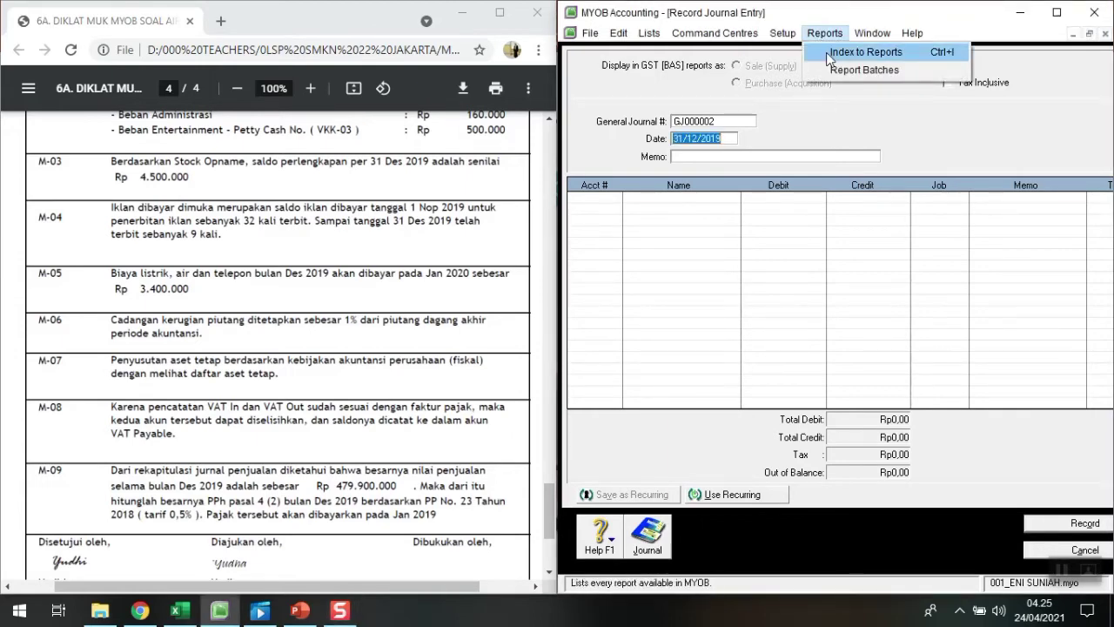
{"action": "left_click", "coordinate": [829, 53]}
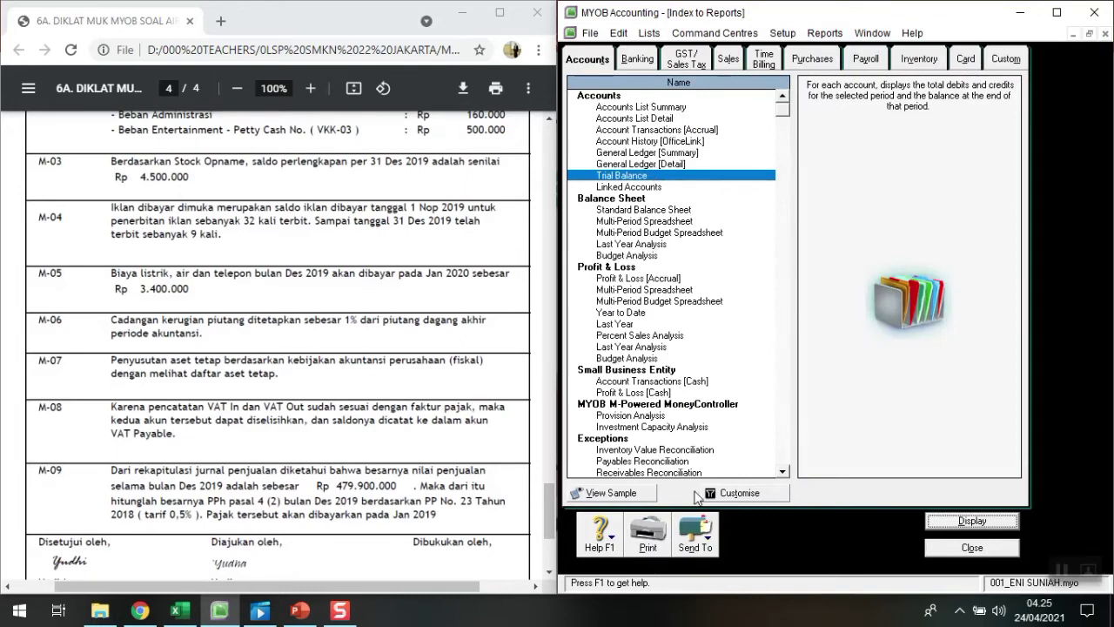
{"action": "left_click", "coordinate": [747, 495]}
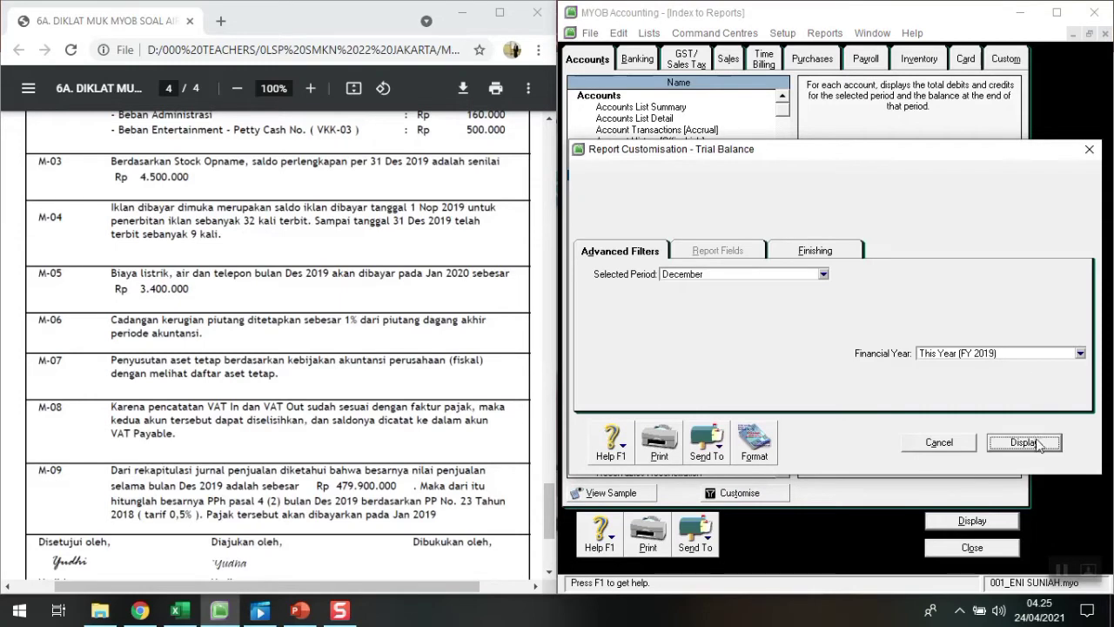
{"action": "left_click", "coordinate": [1025, 443]}
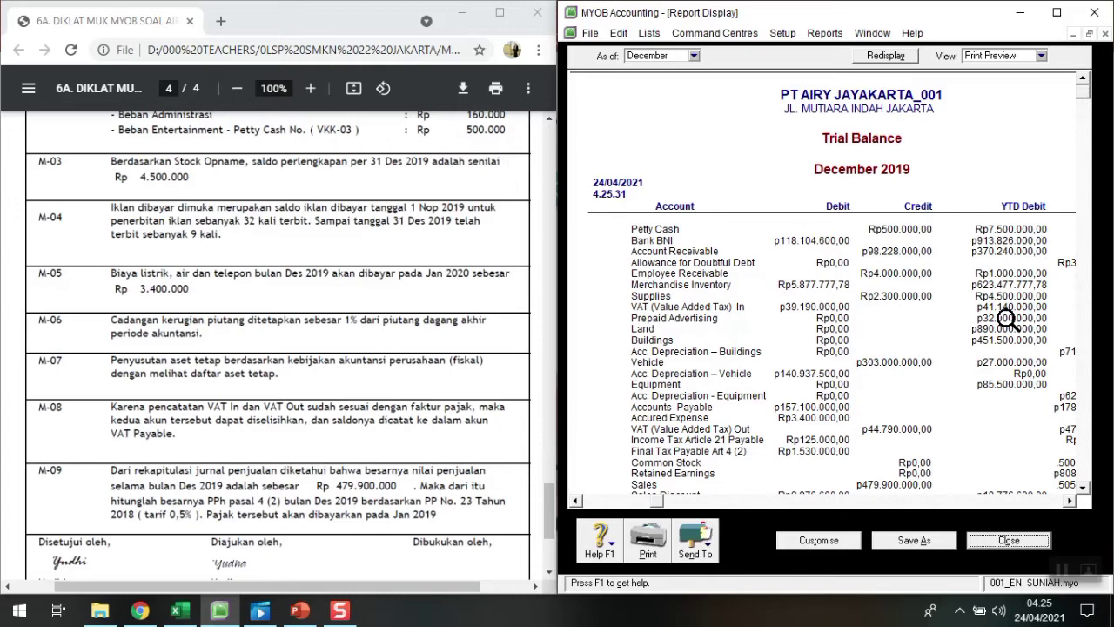
{"action": "left_click", "coordinate": [1009, 541]}
{"action": "left_click", "coordinate": [1004, 541]}
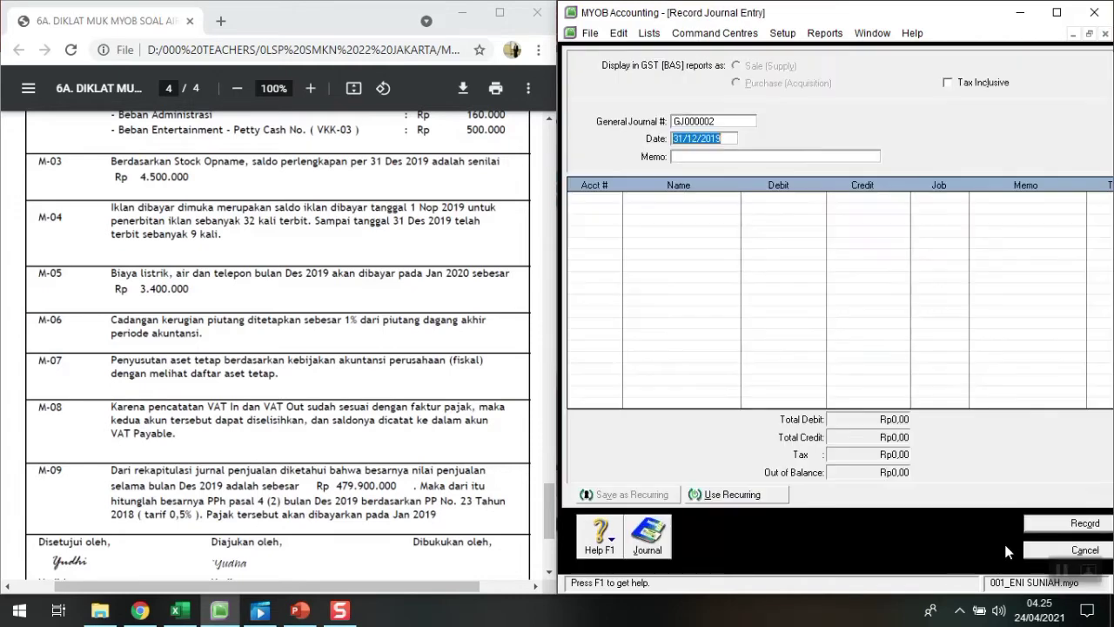
Number the new journal entry M-04 and give it the memo AJP IKLAN DIBAYAR DIMUKA.
{"action": "left_click", "coordinate": [697, 121]}
{"action": "type", "text": "M-04"}
{"action": "key", "text": "Tab"}
{"action": "key", "text": "Tab"}
{"action": "type", "text": "AJP"}
{"action": "type", "text": "DIBAYAR DIMUK"}
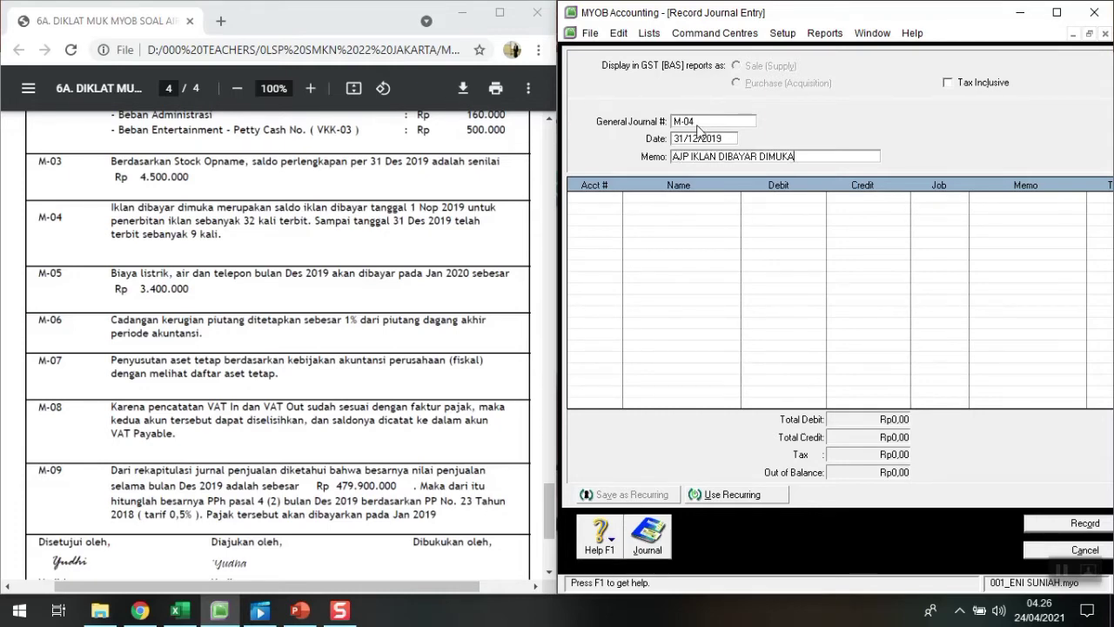
{"action": "type", "text": "A"}
{"action": "key", "text": "Tab"}
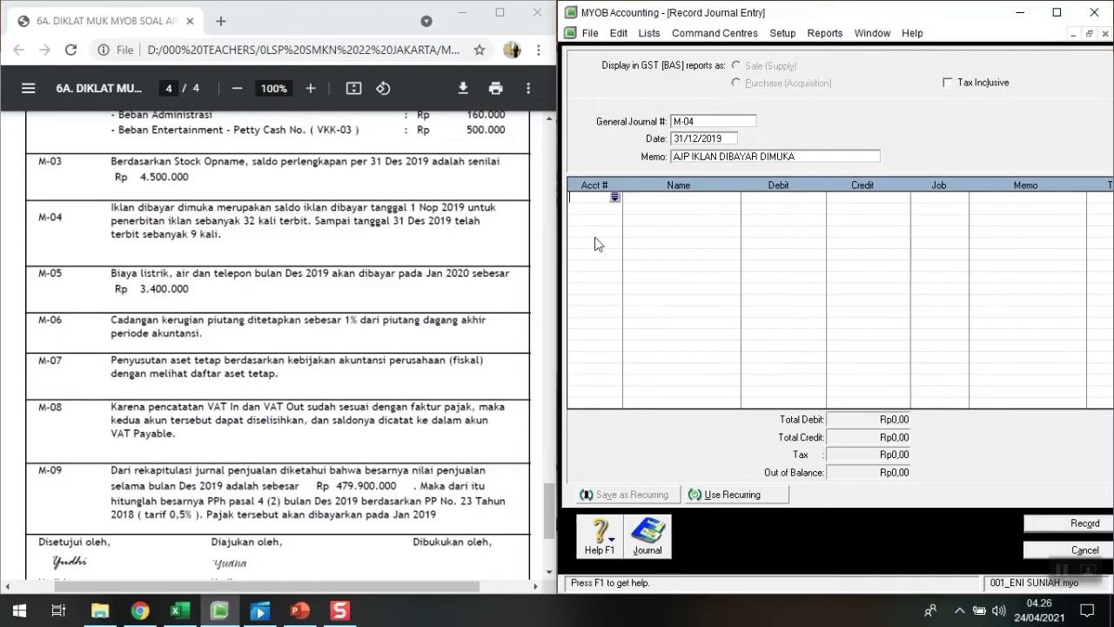
Debit account 6-1120 Advertising Expense with 9.000.000 on the first line of entry M-04.
{"action": "left_click", "coordinate": [614, 197]}
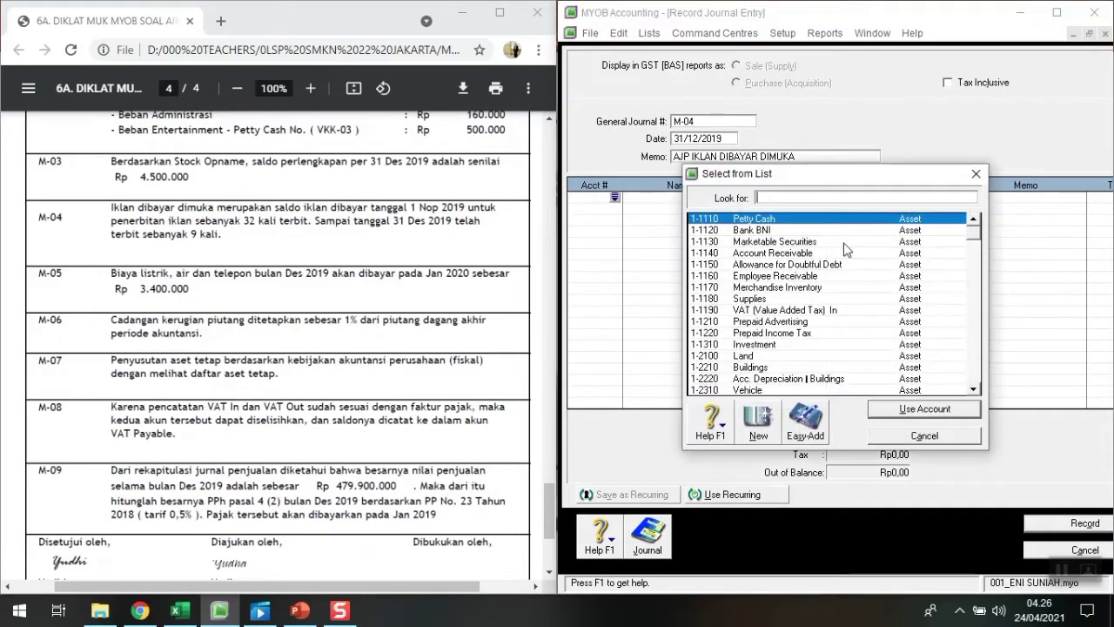
{"action": "type", "text": "6"}
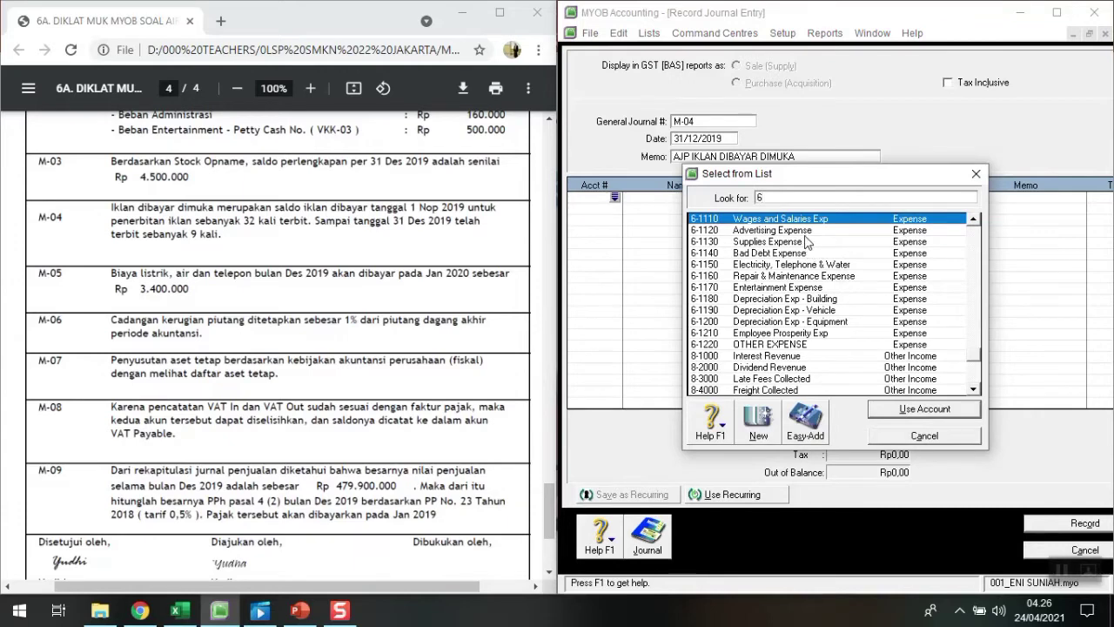
{"action": "left_click", "coordinate": [804, 231]}
{"action": "left_click", "coordinate": [915, 408]}
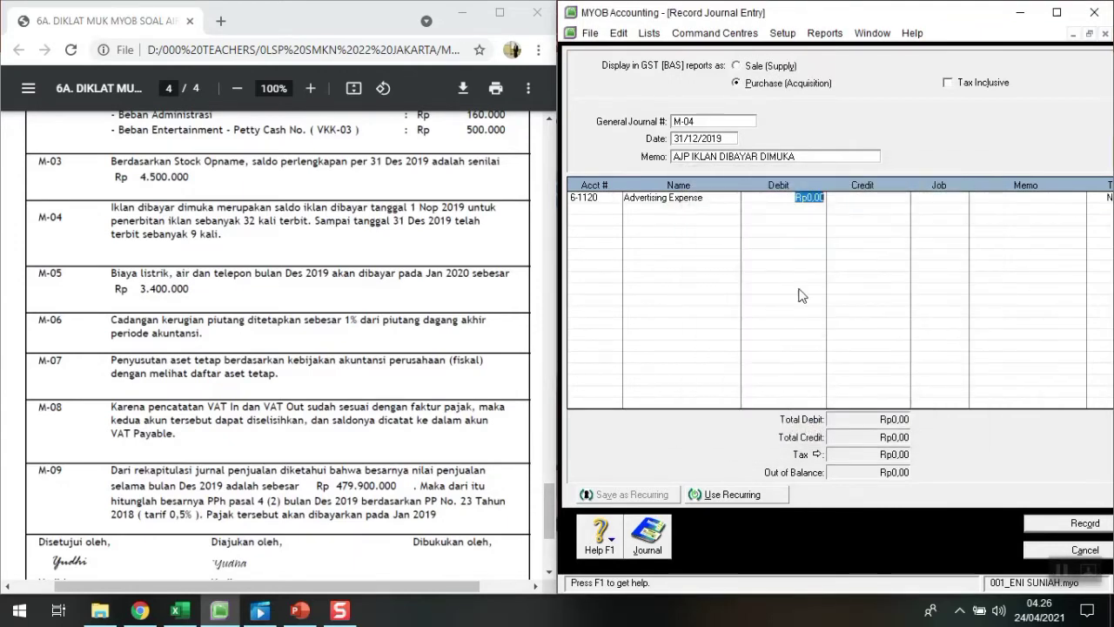
{"action": "type", "text": "5000000"}
{"action": "key", "text": "Tab"}
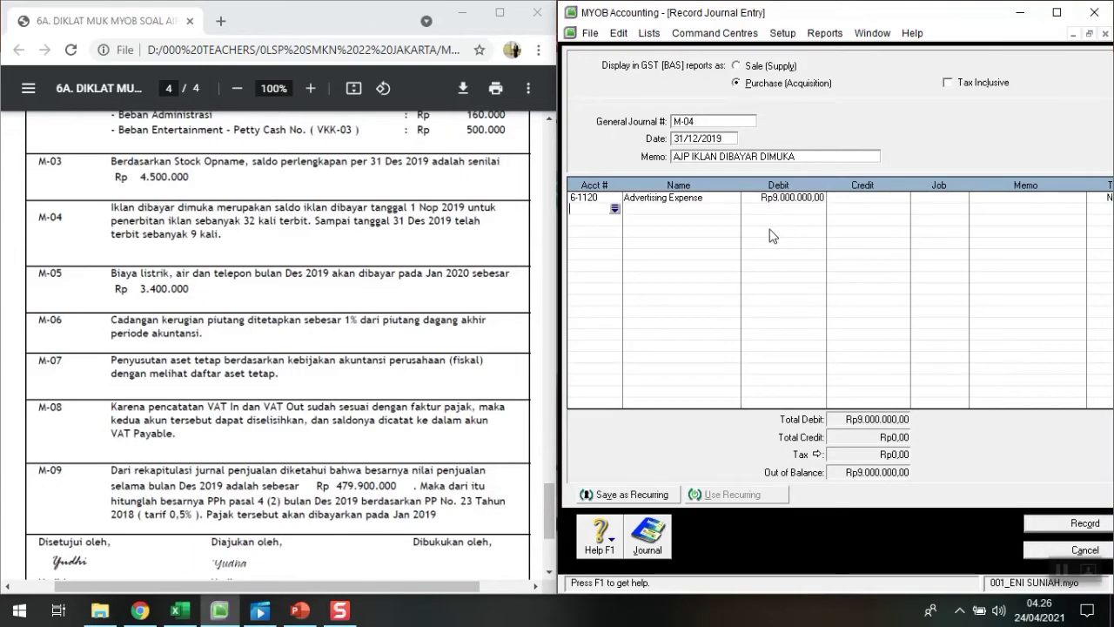
Credit account 1-1210 Prepaid Advertising with 9.000.000 on the second line and record entry M-04.
{"action": "left_click", "coordinate": [615, 210]}
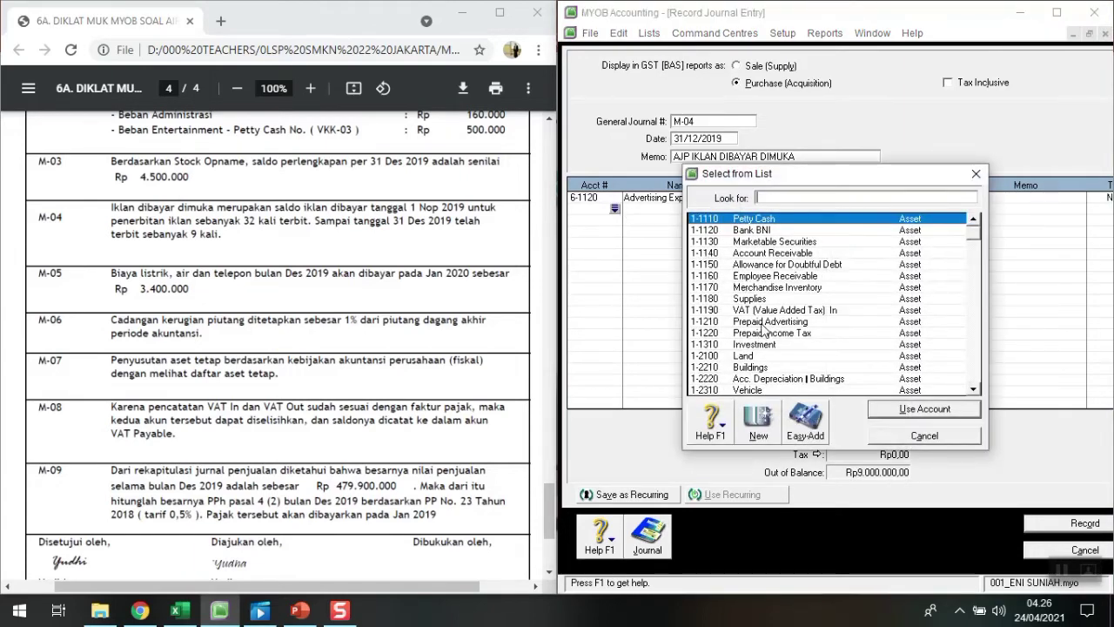
{"action": "type", "text": "1-1210"}
{"action": "left_click", "coordinate": [942, 411]}
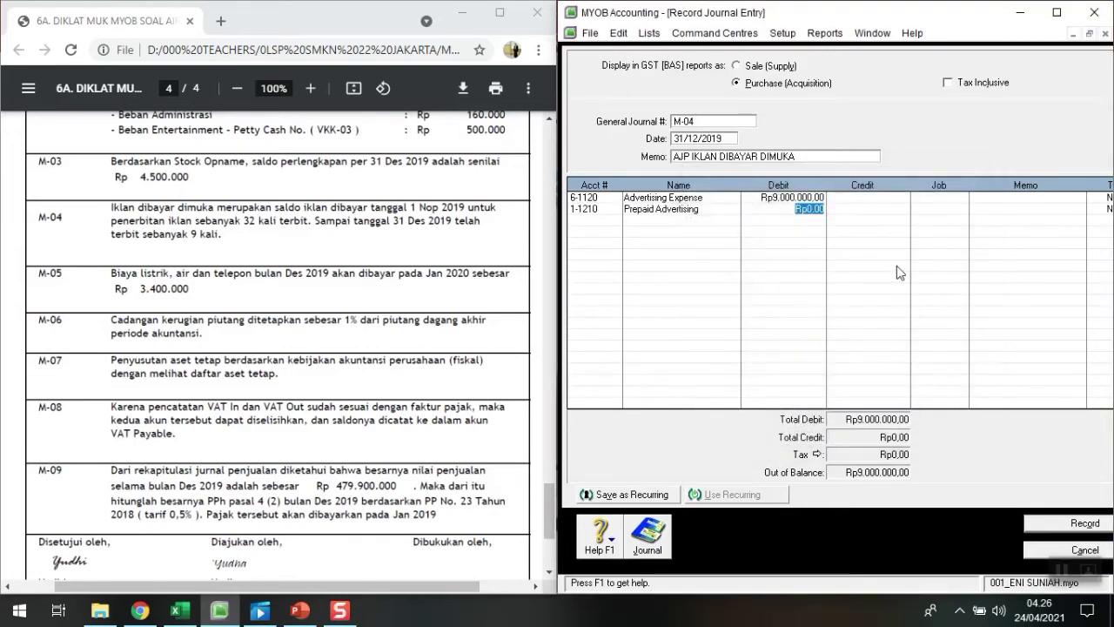
{"action": "key", "text": "Tab"}
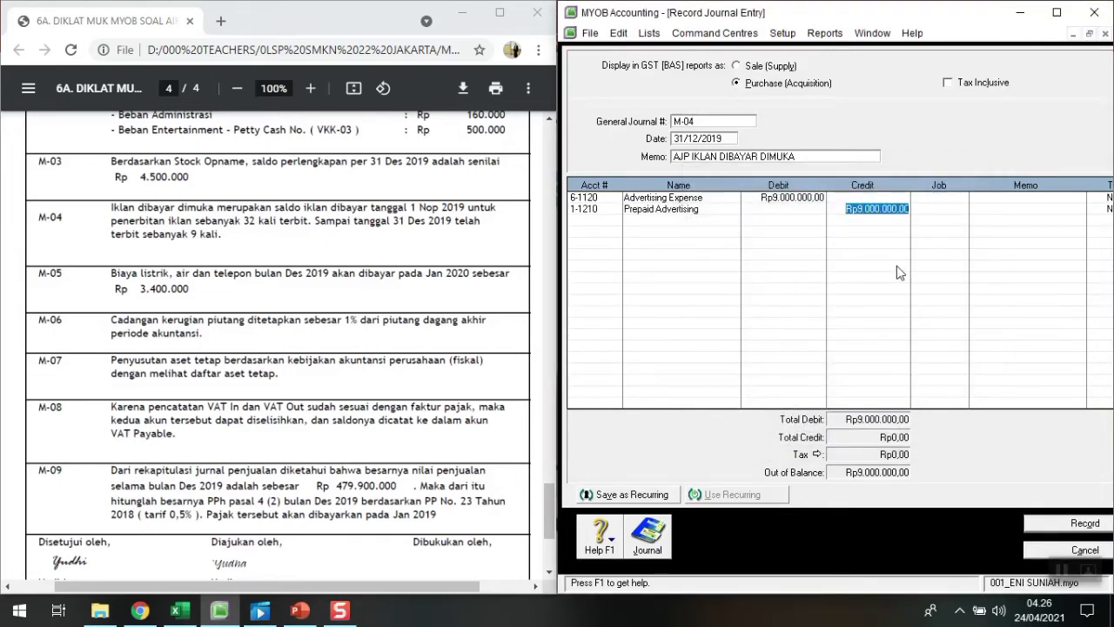
{"action": "key", "text": "Tab"}
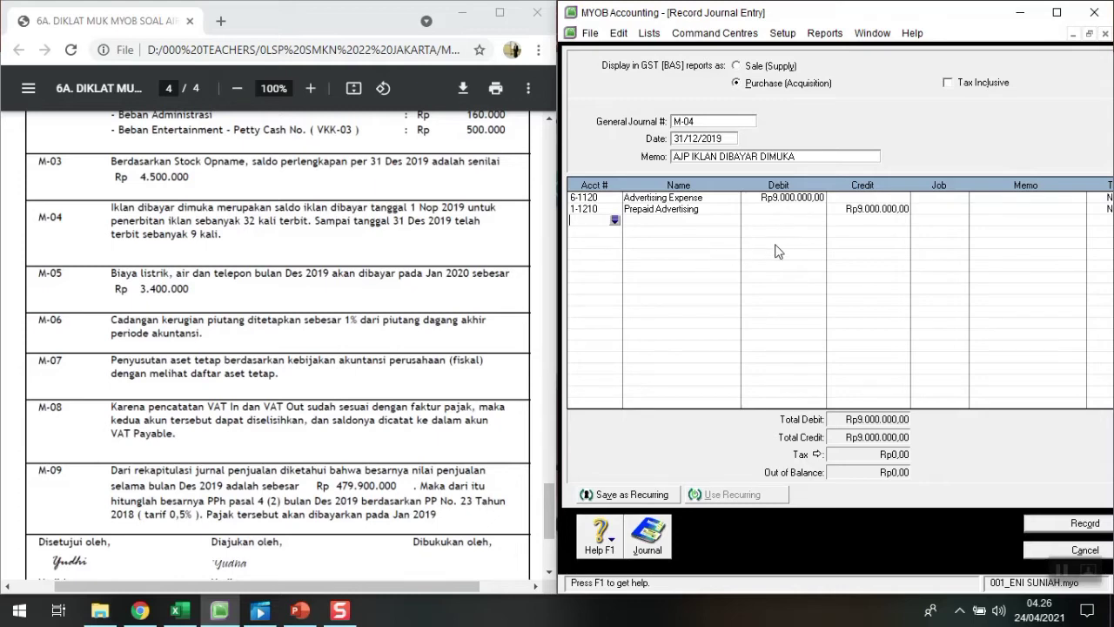
{"action": "left_click", "coordinate": [1093, 526]}
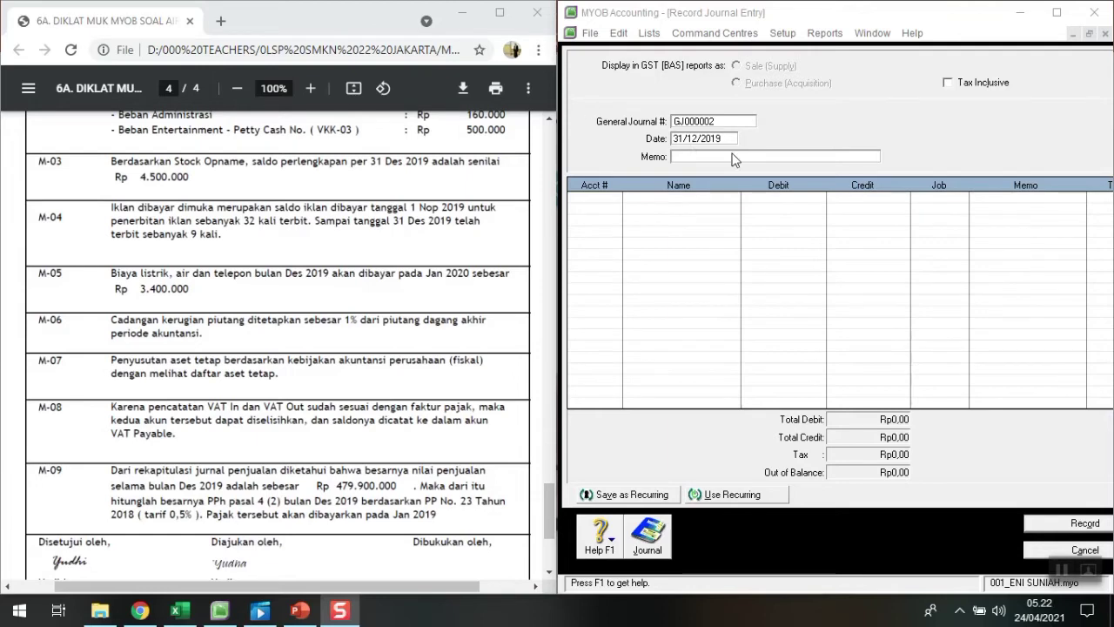
Number the new journal entry M-05 and give it the memo AJP LISTRIK, AIR, DAN TELP.
{"action": "left_click", "coordinate": [719, 123]}
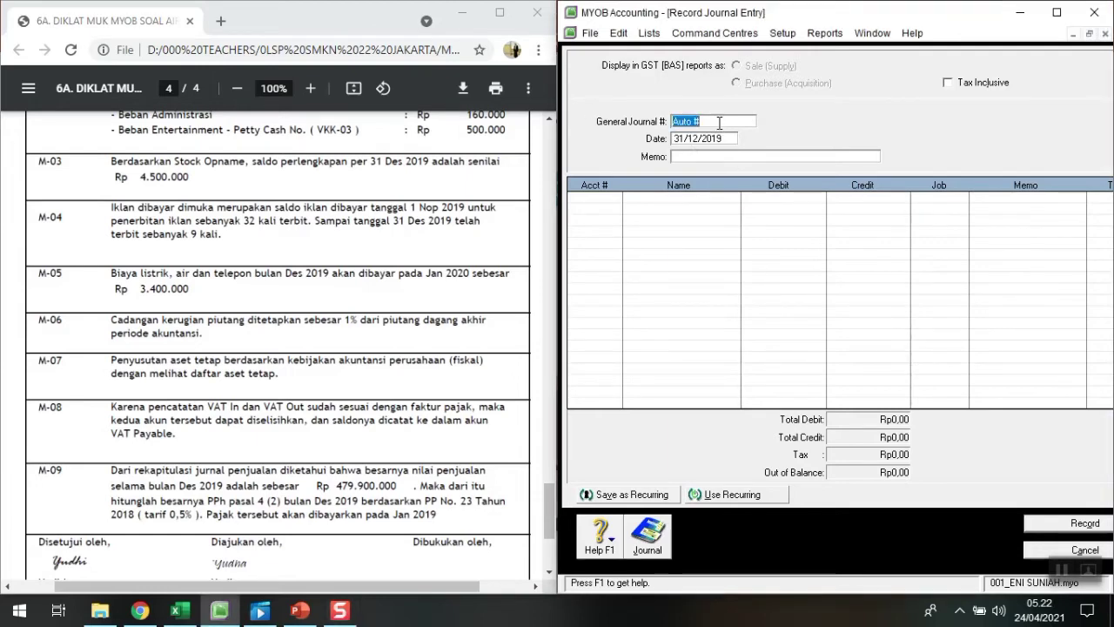
{"action": "type", "text": "M-05"}
{"action": "key", "text": "Tab"}
{"action": "key", "text": "Tab"}
{"action": "type", "text": "AJP"}
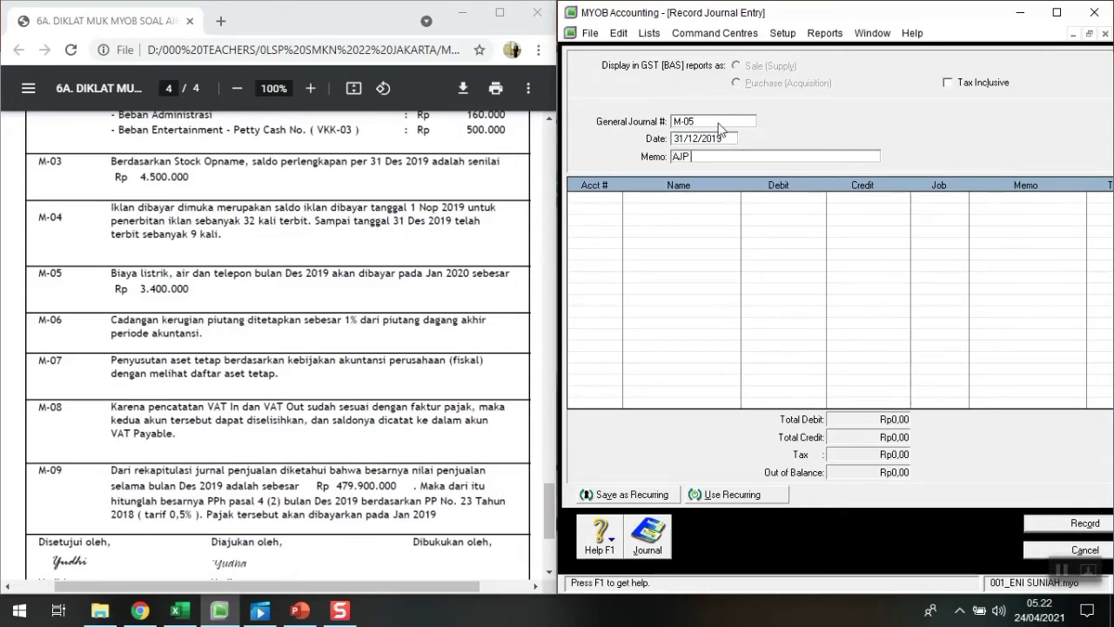
{"action": "type", "text": " LISTR"}
{"action": "type", "text": "IK, S"}
{"action": "type", "text": "IR, DAN TELP"}
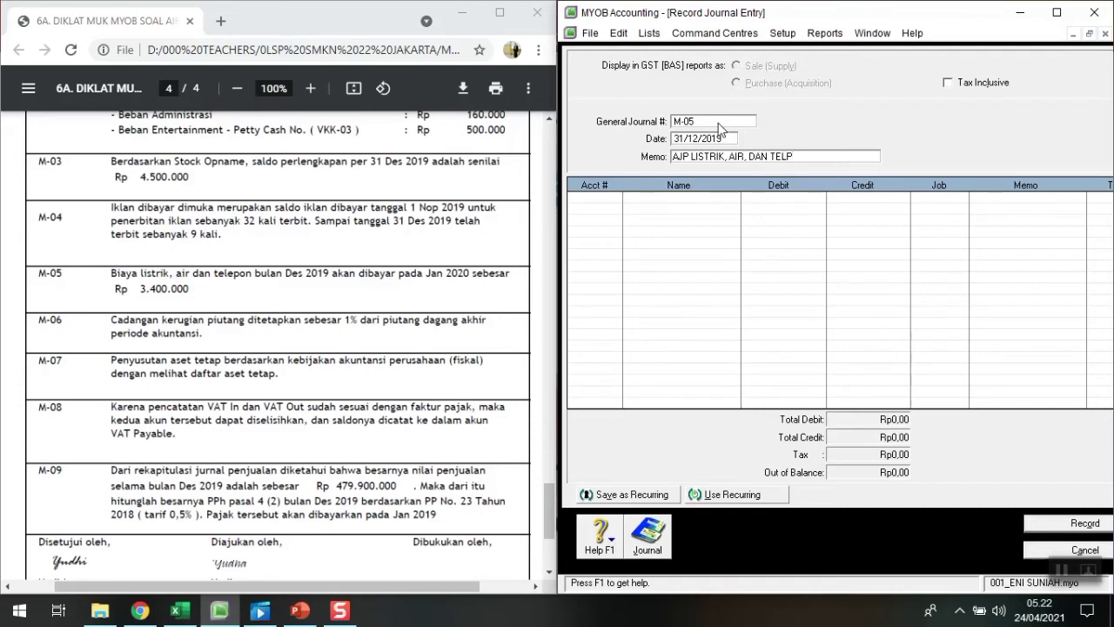
{"action": "key", "text": "Tab"}
Debit account 6-1150 Electricity, Telephone & Water with 3.400.000 on the first line of entry M-05.
{"action": "left_click", "coordinate": [615, 198]}
{"action": "type", "text": "6"}
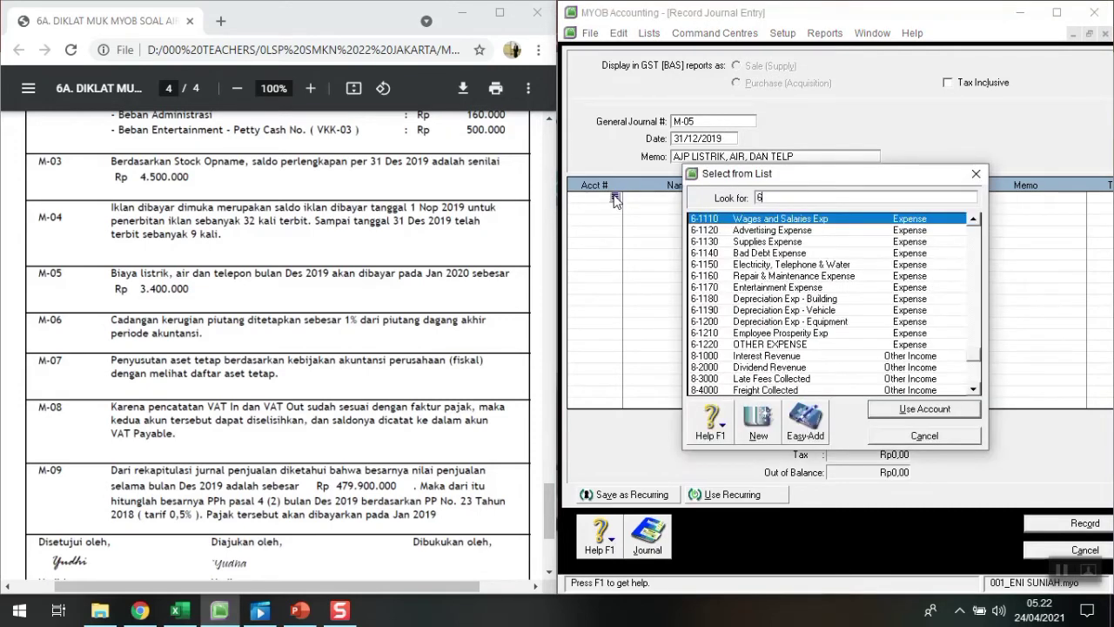
{"action": "left_click", "coordinate": [787, 265]}
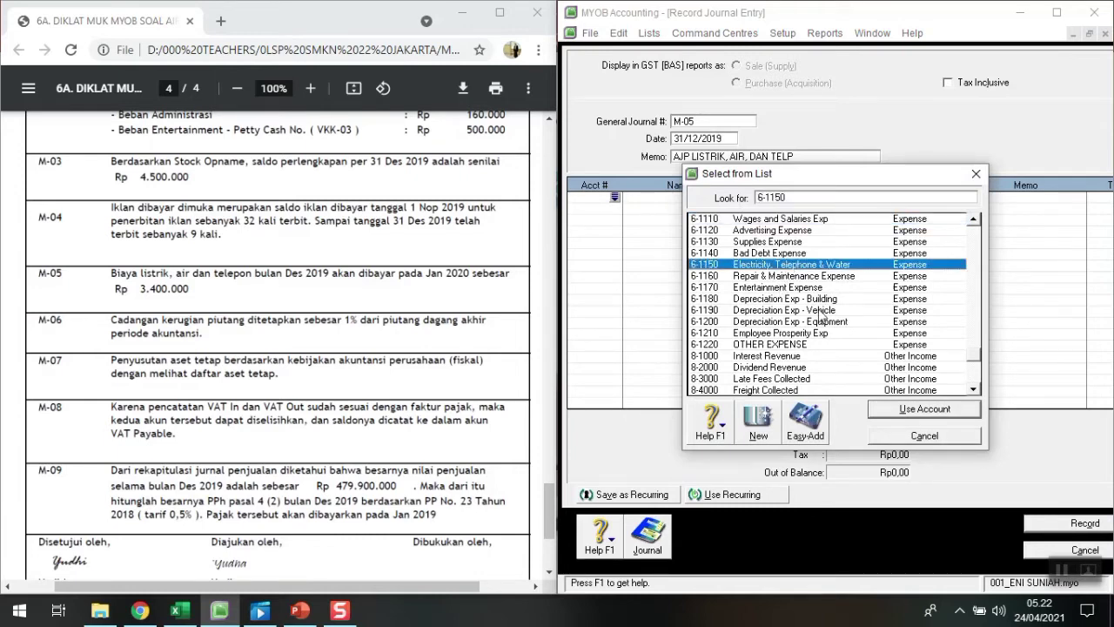
{"action": "left_click", "coordinate": [901, 411]}
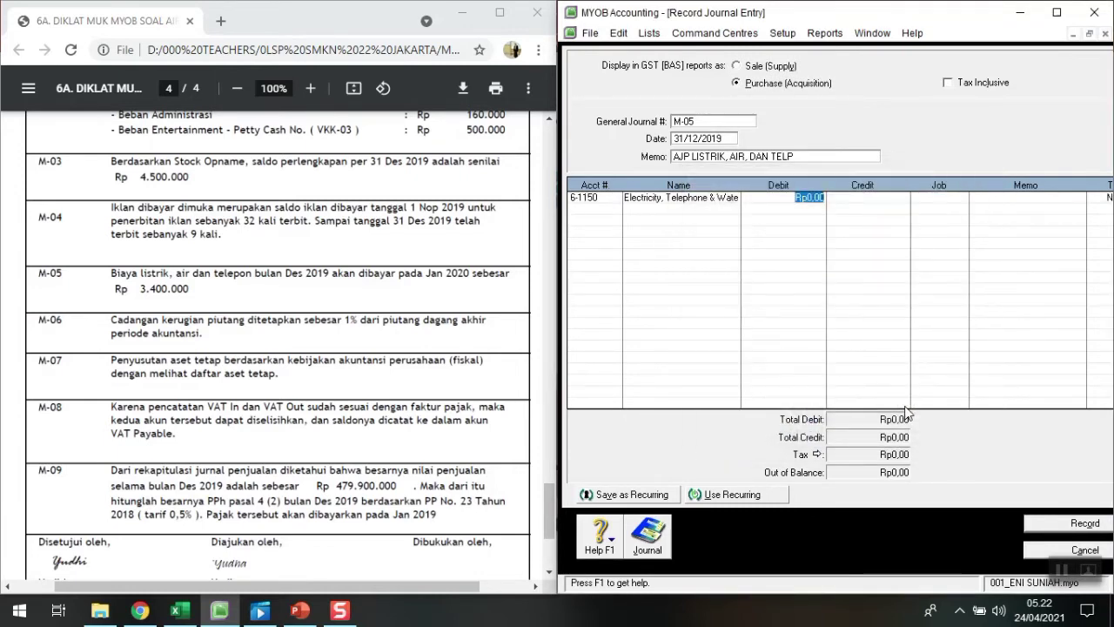
{"action": "type", "text": "3400000"}
{"action": "key", "text": "Return"}
Credit account 2-1120 Accured Expense with 3.400.000 on the second line and record entry M-05.
{"action": "key", "text": "Return"}
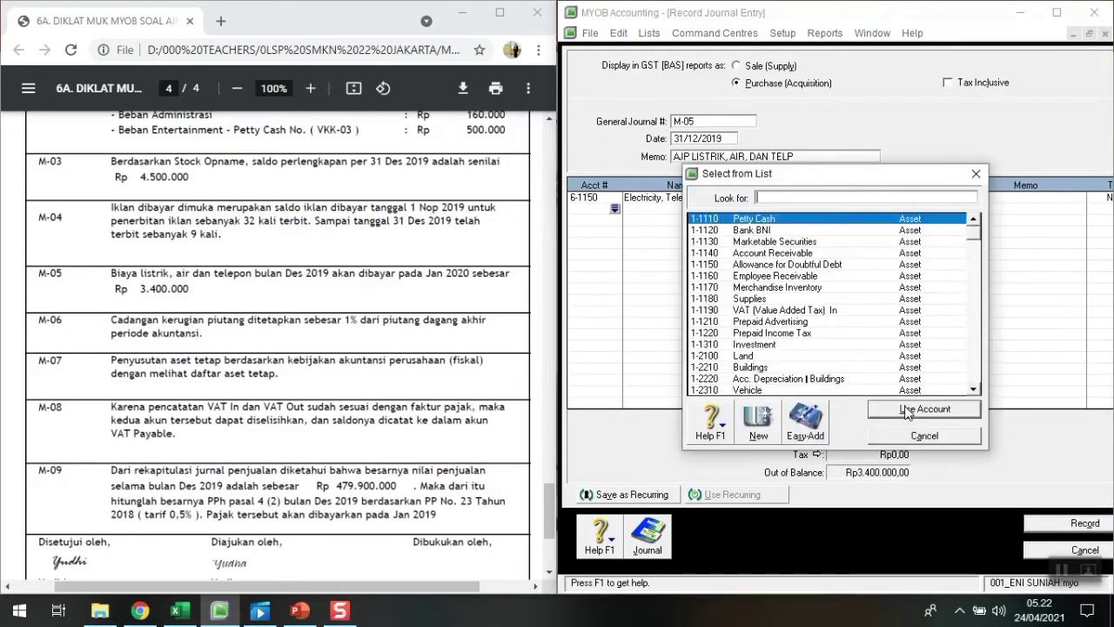
{"action": "type", "text": "2-1120"}
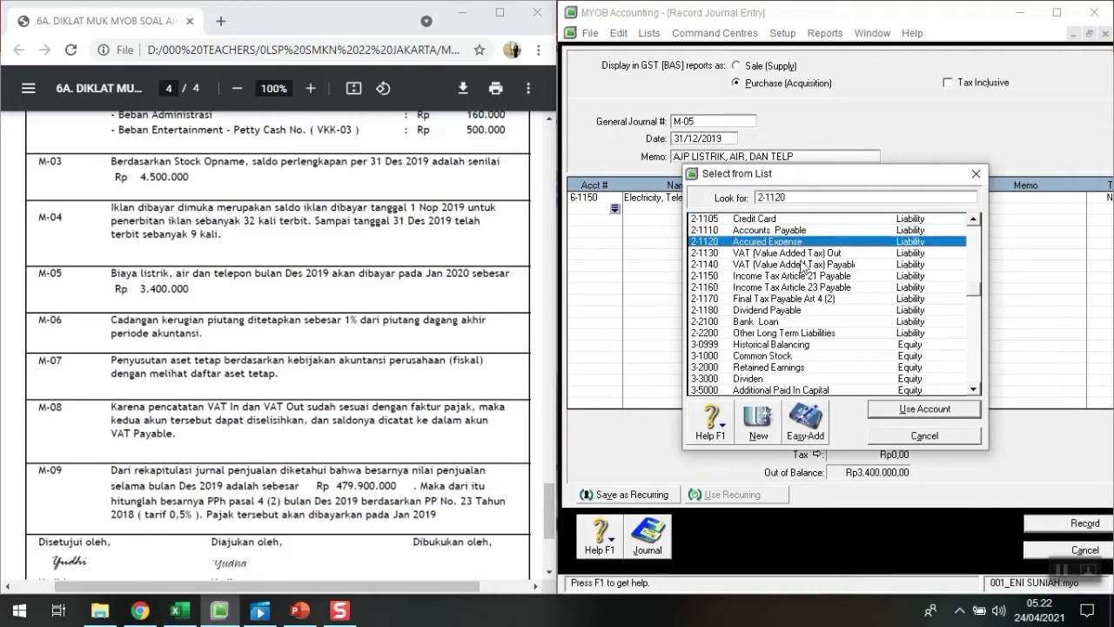
{"action": "left_click", "coordinate": [890, 406]}
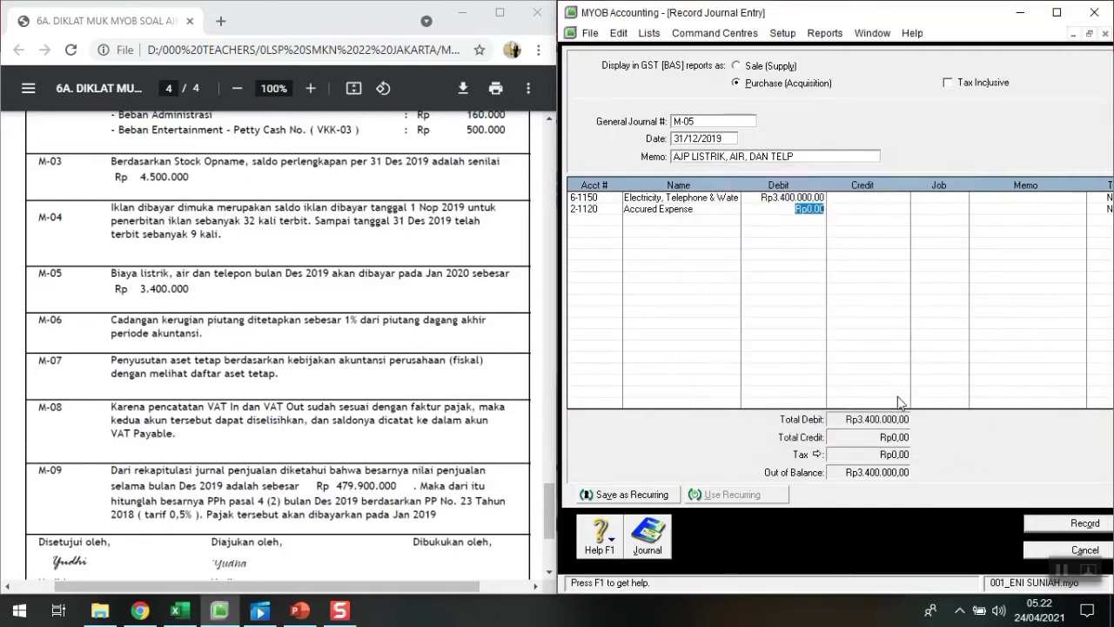
{"action": "key", "text": "Tab"}
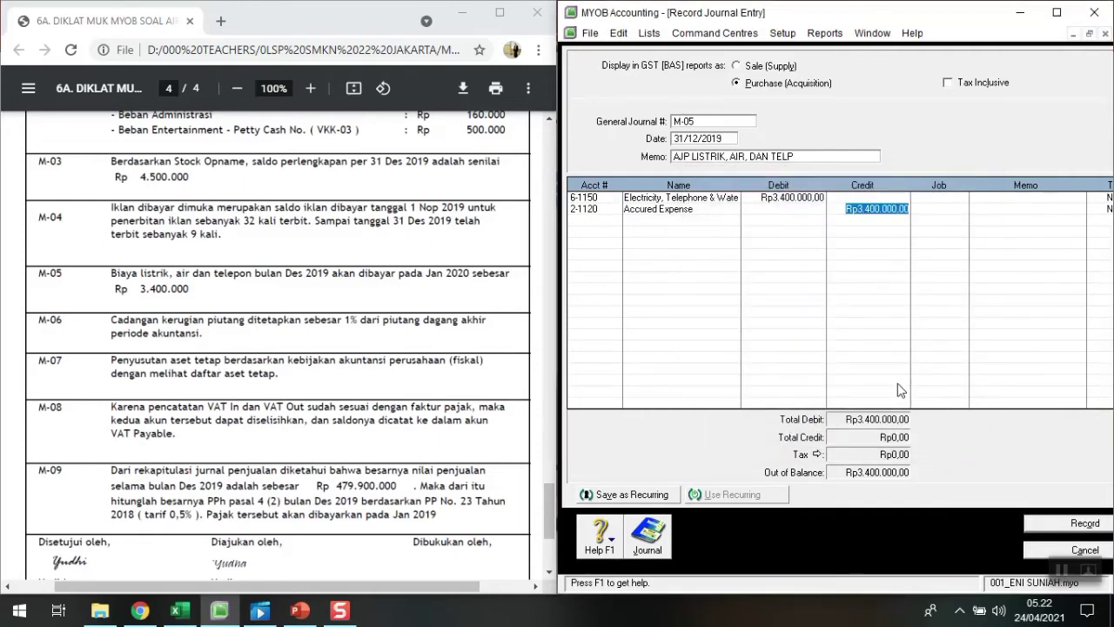
{"action": "key", "text": "Return"}
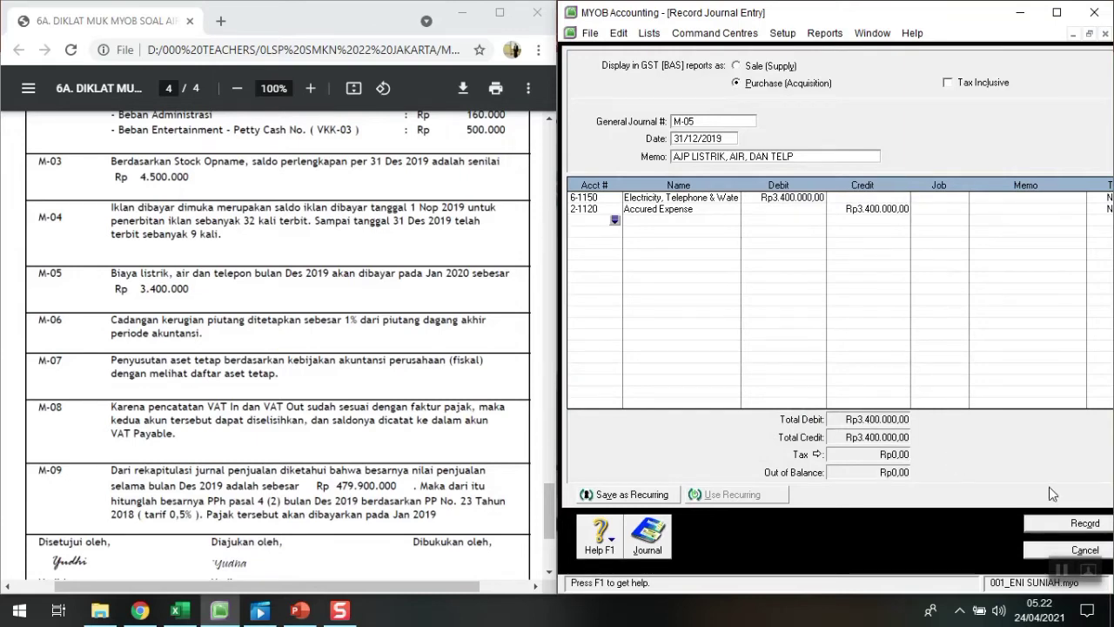
{"action": "left_click", "coordinate": [1080, 523]}
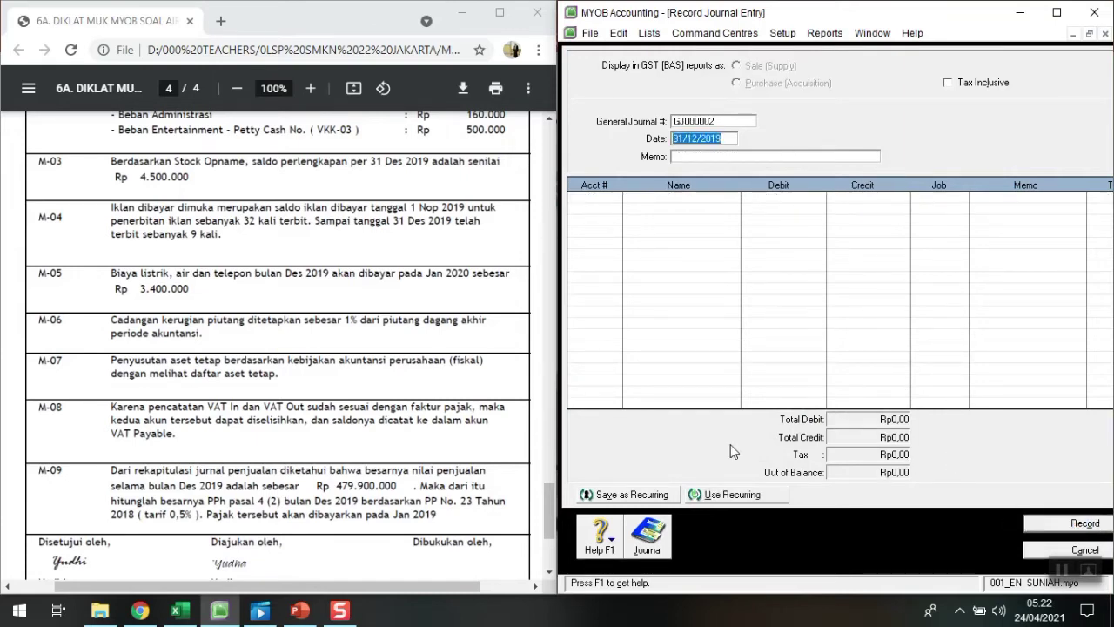
{"action": "left_click", "coordinate": [1061, 571]}
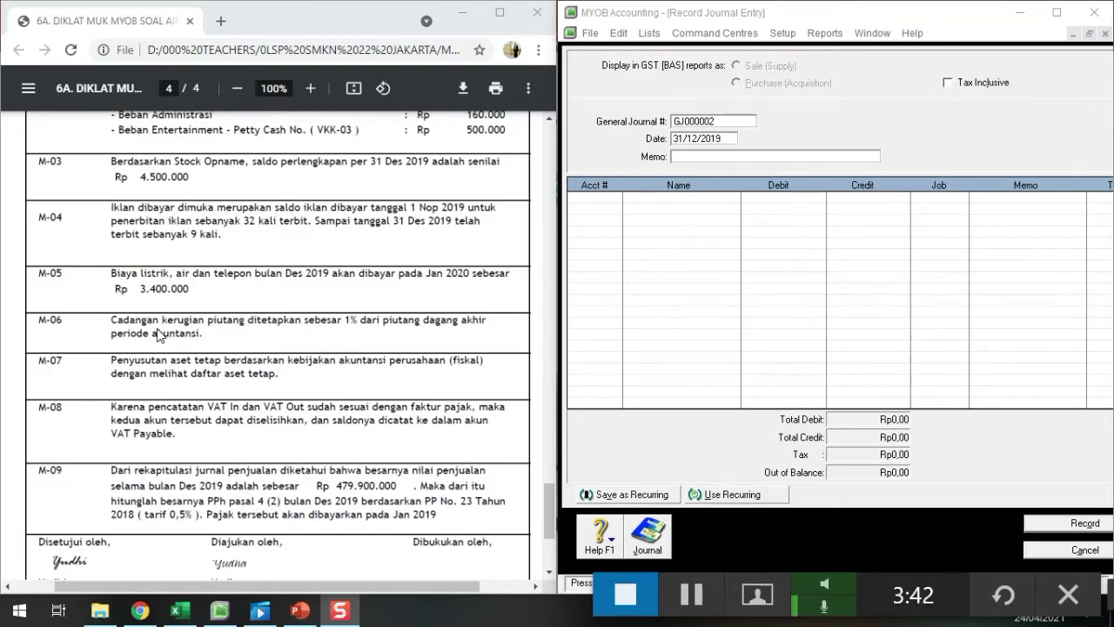
Display the December 2019 Trial Balance to check the Account Receivable balance for memo item M-06.
{"action": "left_click", "coordinate": [818, 35]}
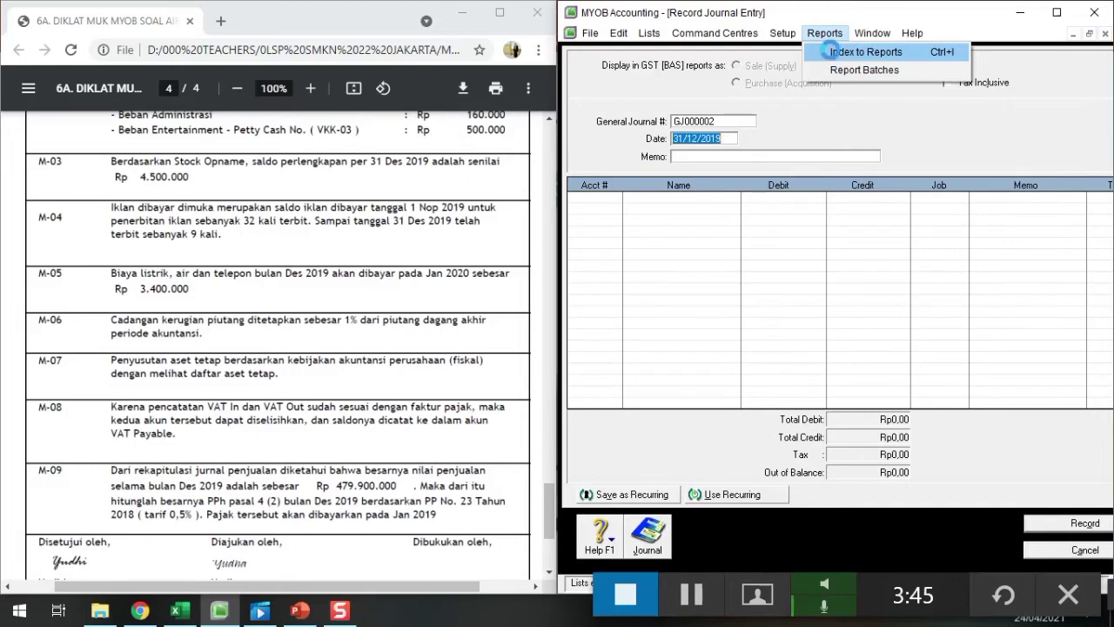
{"action": "left_click", "coordinate": [834, 54]}
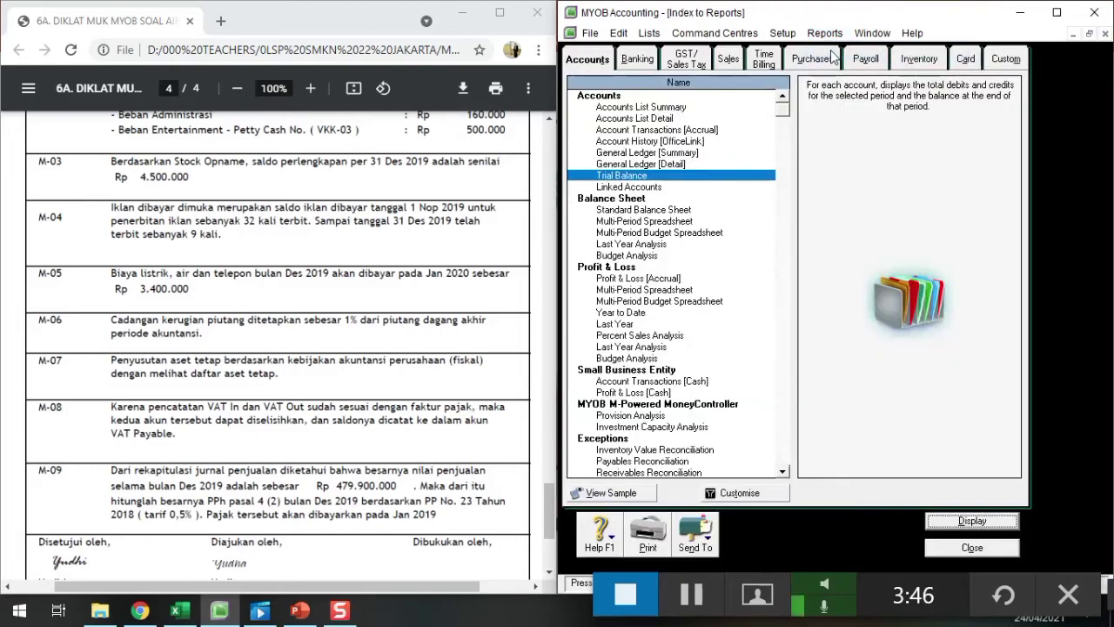
{"action": "left_click", "coordinate": [733, 493]}
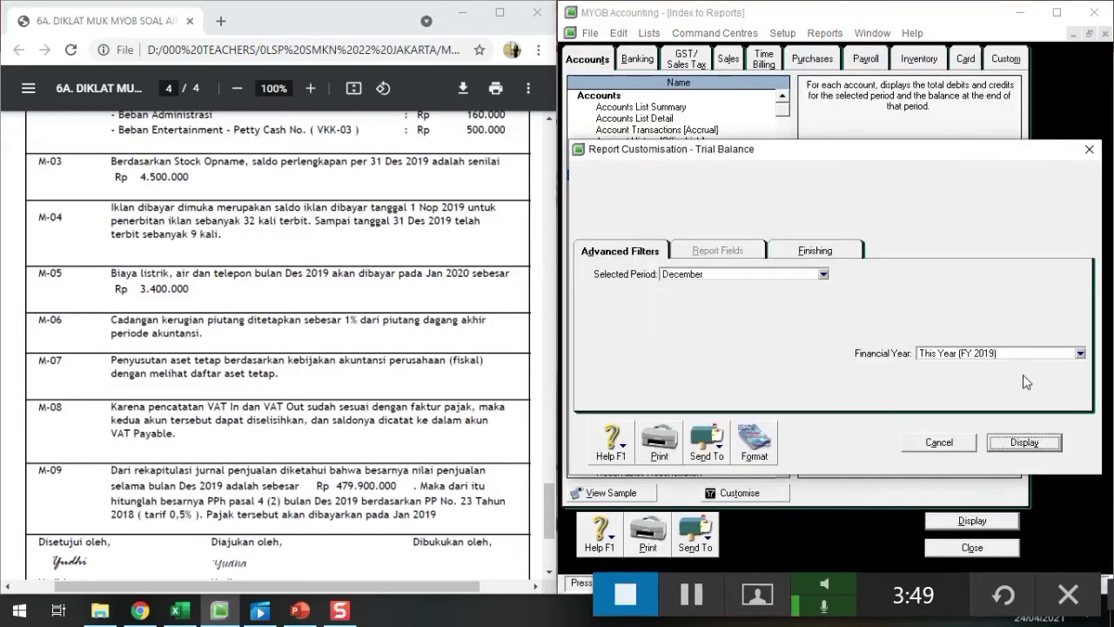
{"action": "left_click", "coordinate": [1027, 443]}
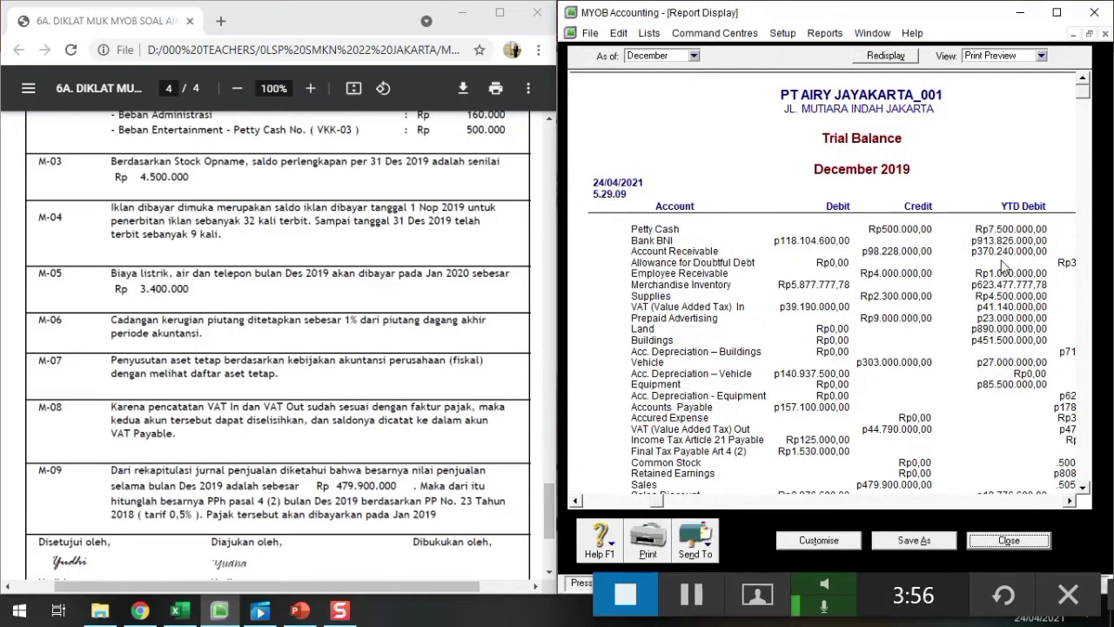
Compare the Excel worksheet's 1% receivables allowance calculation with the Account Receivable and Allowance for Doubtful Debt balances in the Trial Balance.
{"action": "left_click", "coordinate": [193, 618]}
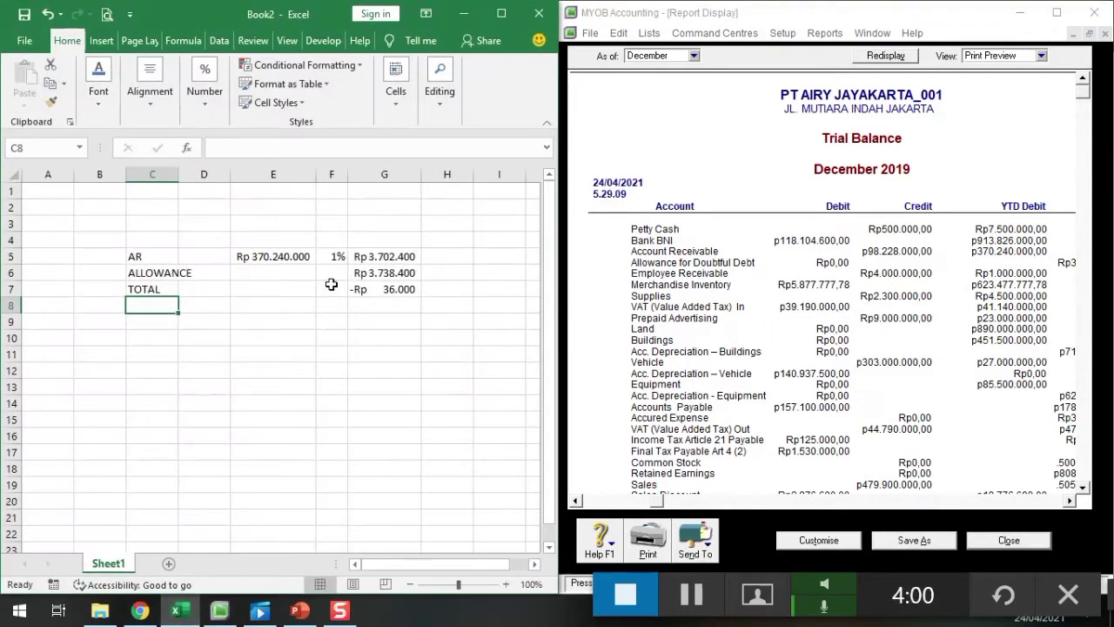
{"action": "left_click", "coordinate": [266, 256]}
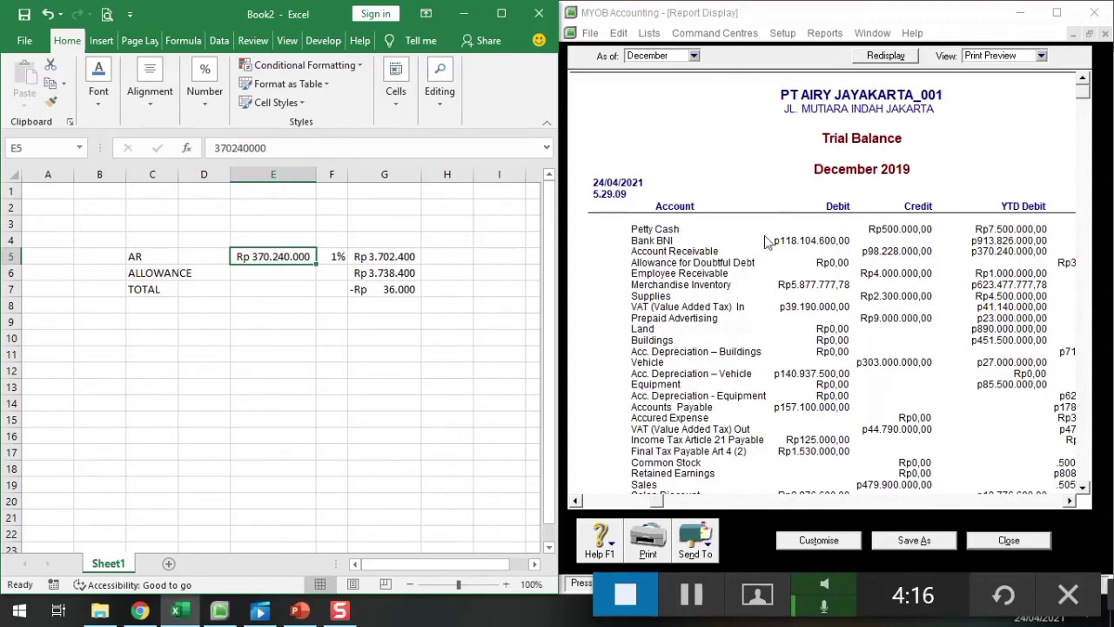
{"action": "left_click", "coordinate": [930, 500]}
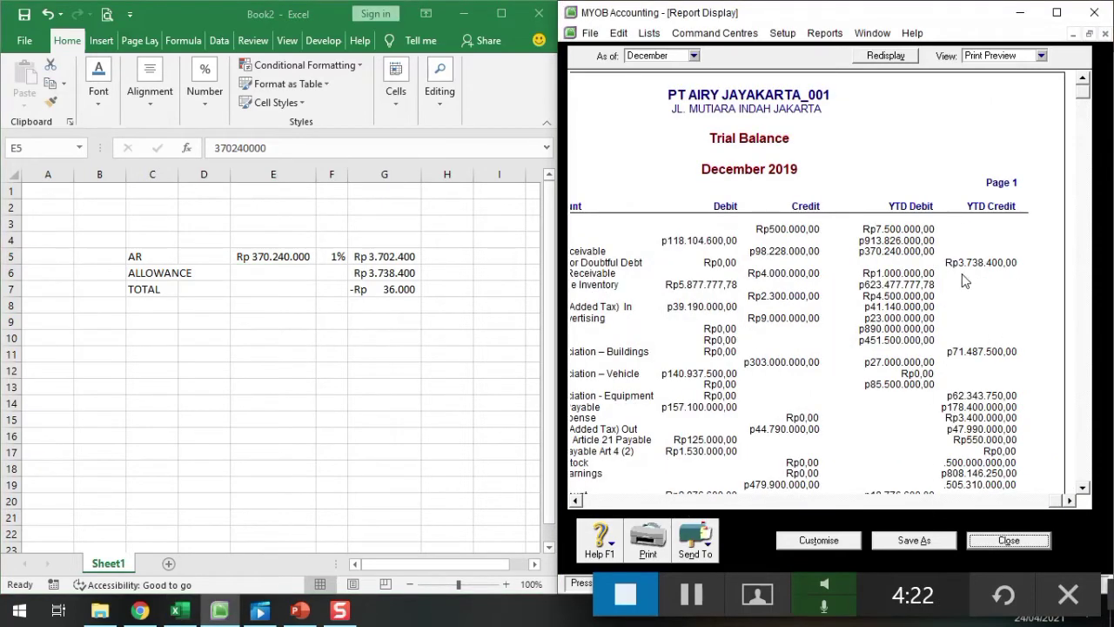
{"action": "left_click", "coordinate": [393, 279]}
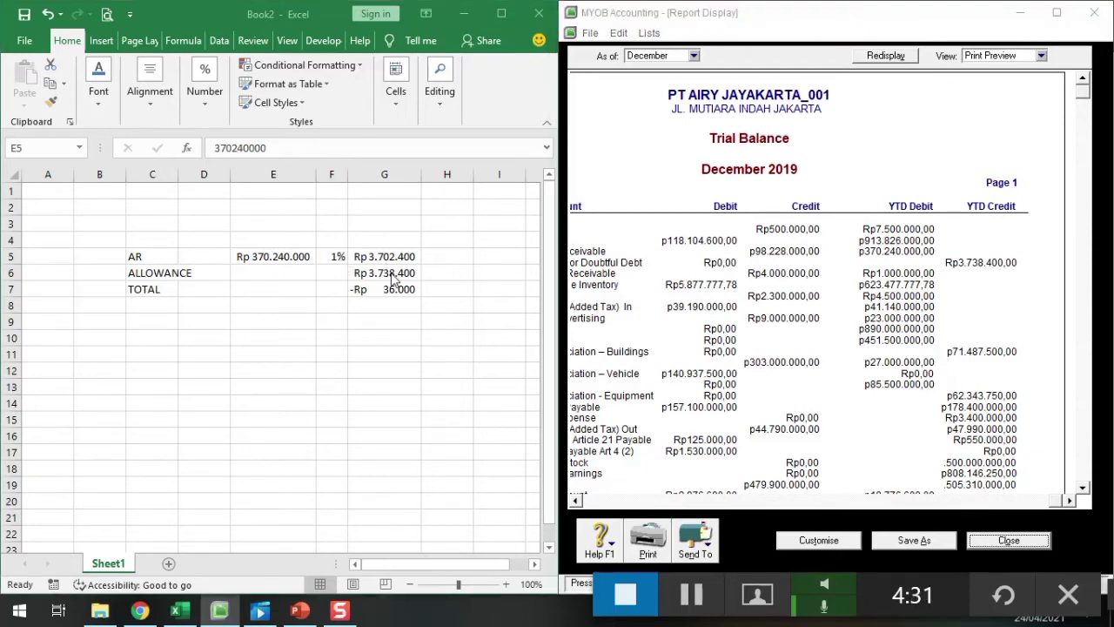
{"action": "left_click", "coordinate": [386, 290]}
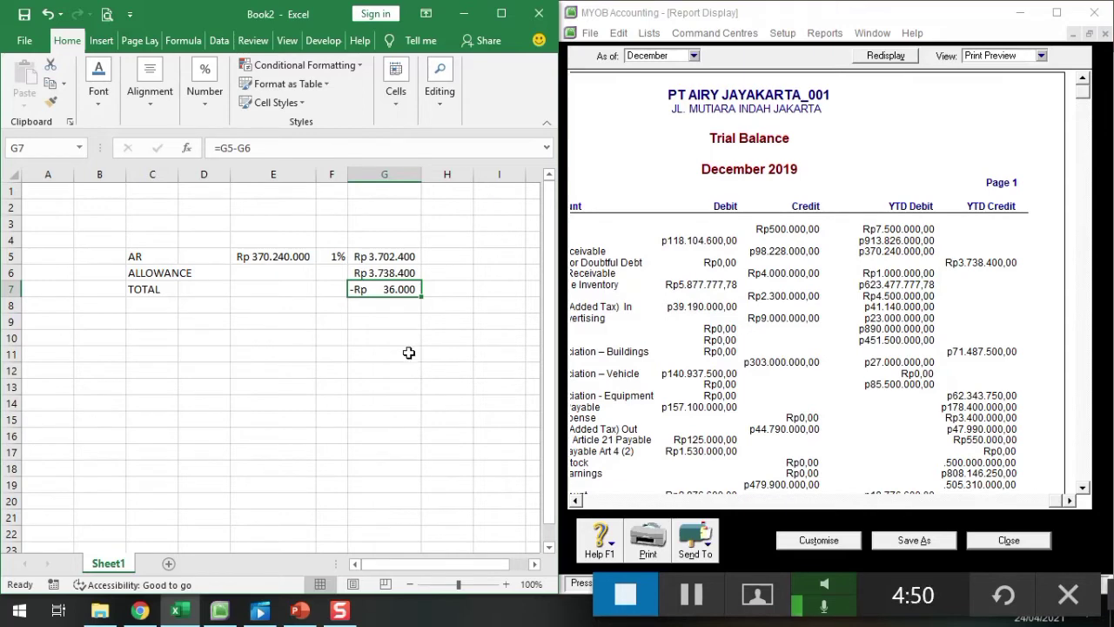
{"action": "left_click", "coordinate": [454, 17]}
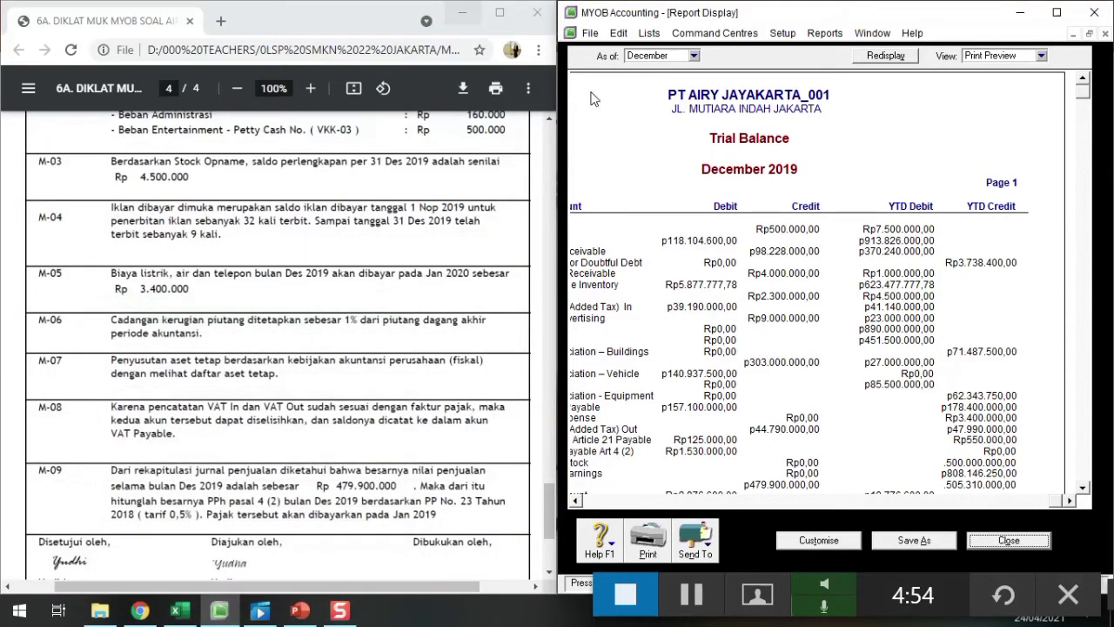
Close the Trial Balance, number the new journal entry M-06 and give it the memo AJP CADANGAN KERUGIAN PIUTANG.
{"action": "left_click", "coordinate": [1043, 542]}
{"action": "left_click", "coordinate": [945, 553]}
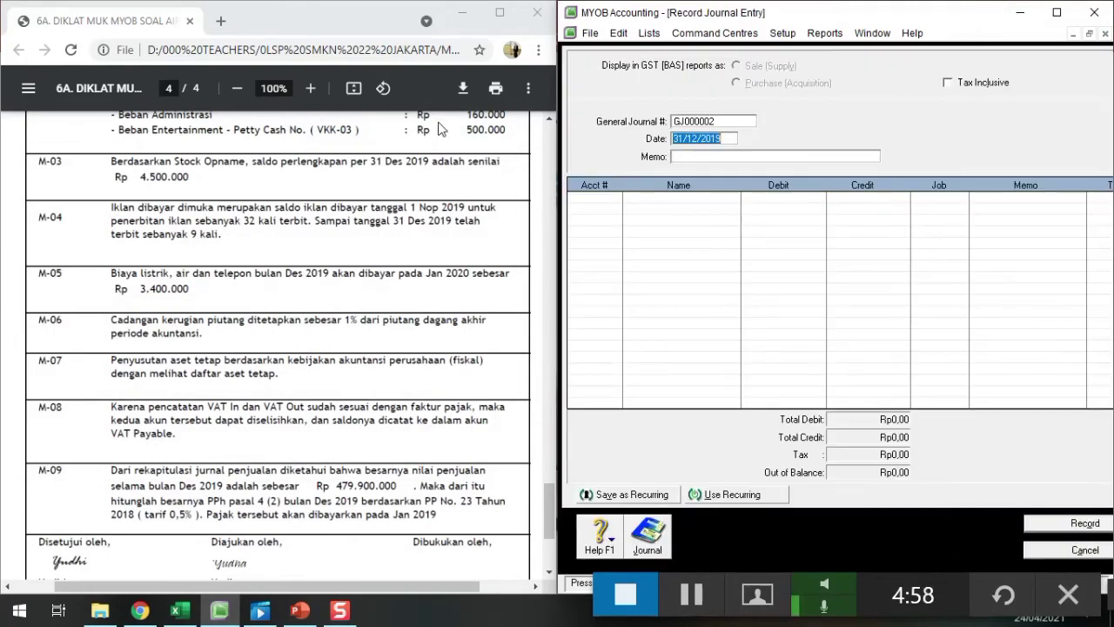
{"action": "left_click", "coordinate": [701, 124]}
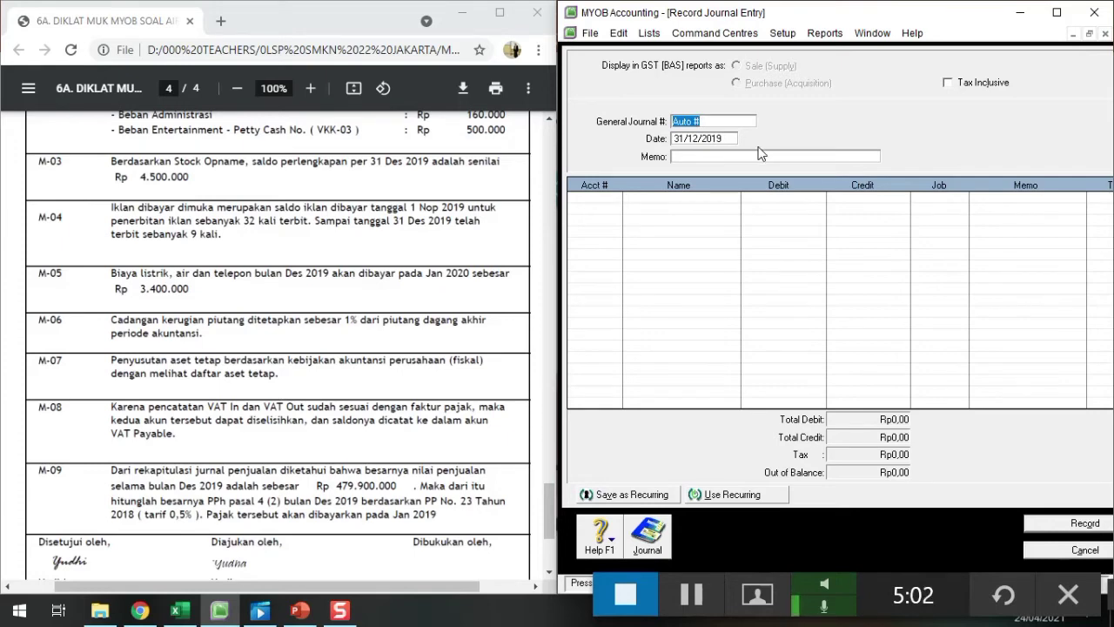
{"action": "type", "text": "M-06"}
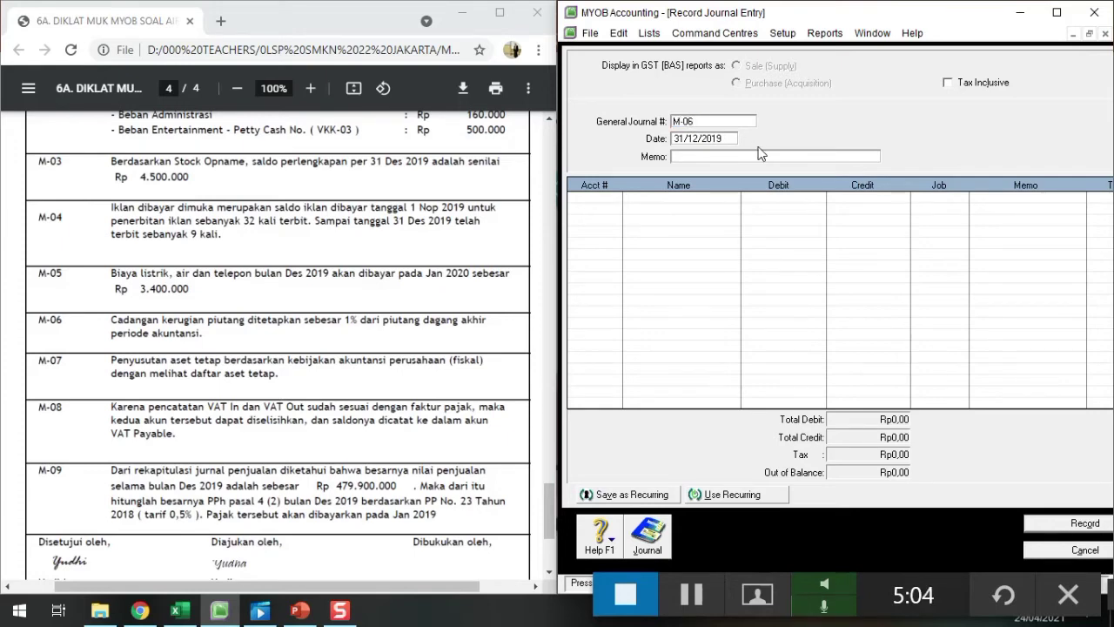
{"action": "key", "text": "Tab"}
{"action": "key", "text": "Tab"}
{"action": "type", "text": "P CADANGAN KER"}
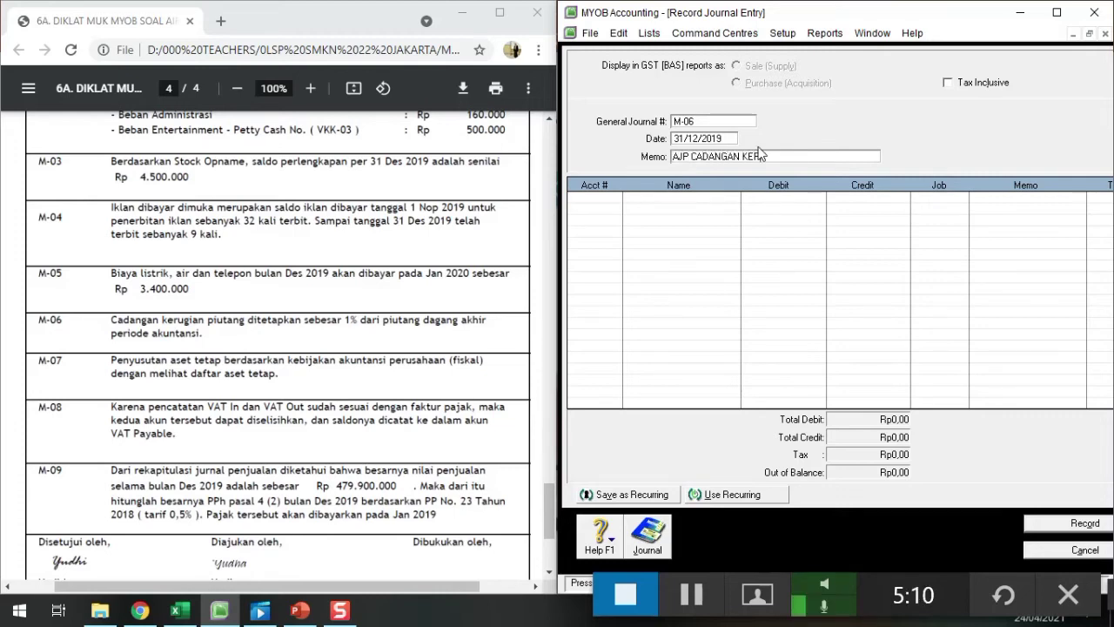
{"action": "type", "text": "UGIAN PIUTAN"}
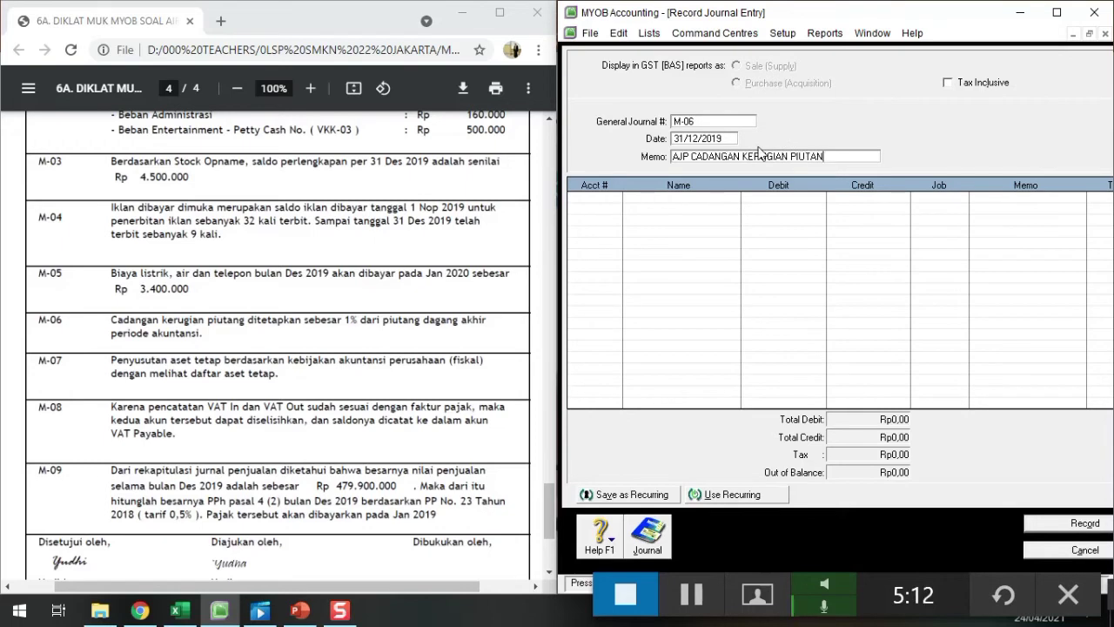
{"action": "key", "text": "Tab"}
Debit account 1-1150 Allowance for Doubtful Debt with 36.000 on the first line of entry M-06.
{"action": "key", "text": "Tab"}
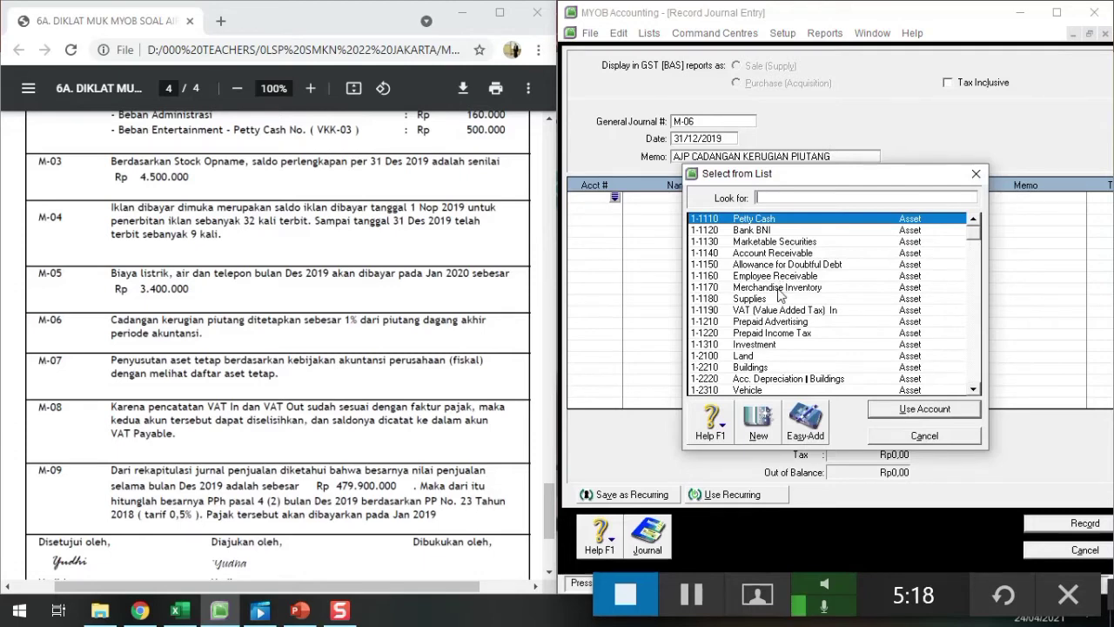
{"action": "type", "text": "1-1150"}
{"action": "left_click", "coordinate": [922, 410]}
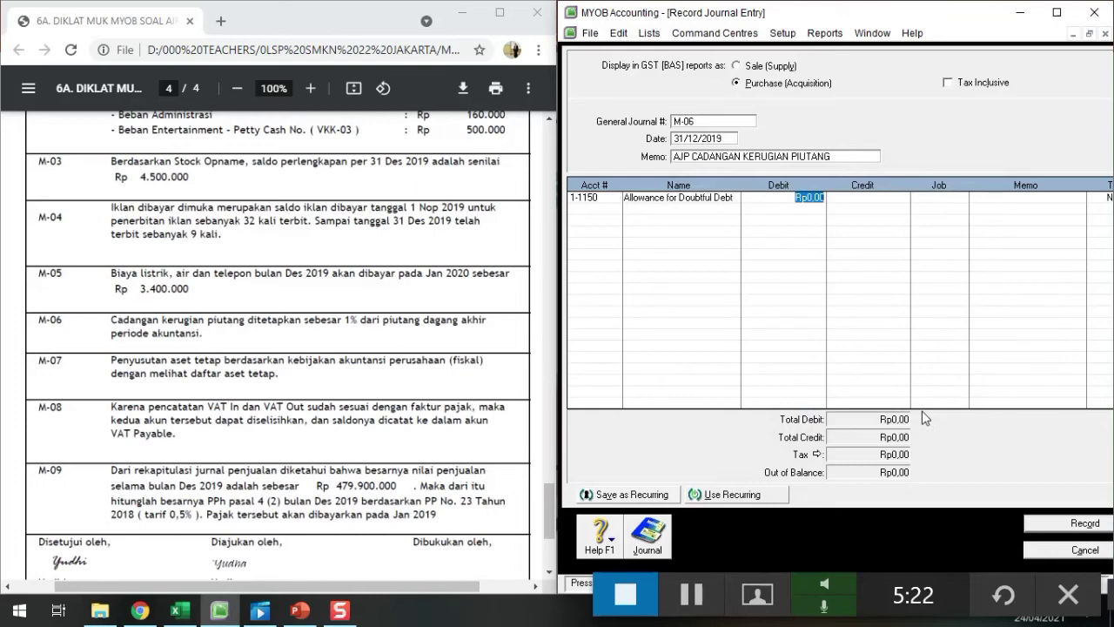
{"action": "type", "text": "35"}
{"action": "key", "text": "BackSpace"}
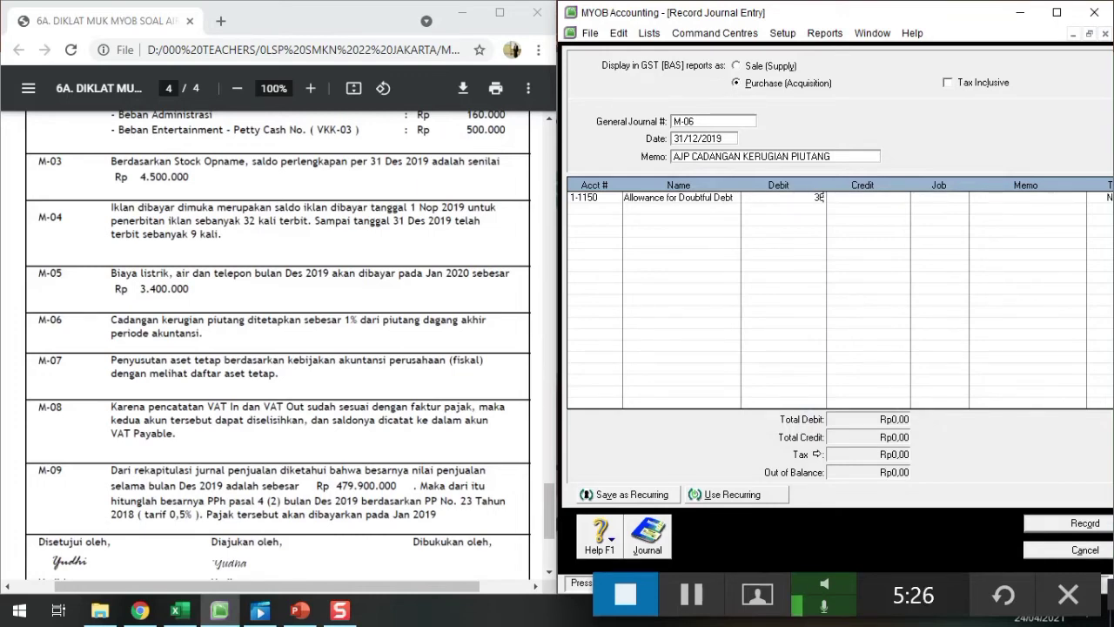
{"action": "type", "text": "6.000"}
{"action": "key", "text": "Return"}
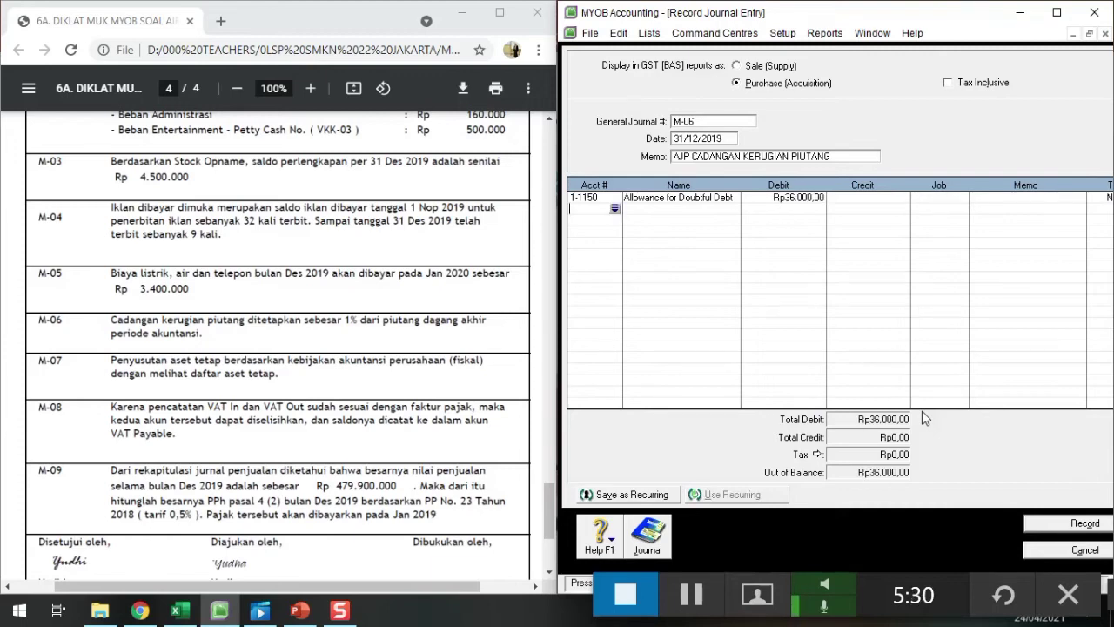
Credit account 6-1140 Bad Debt Expense with 36.000 on the second line and record entry M-06.
{"action": "left_click", "coordinate": [614, 208]}
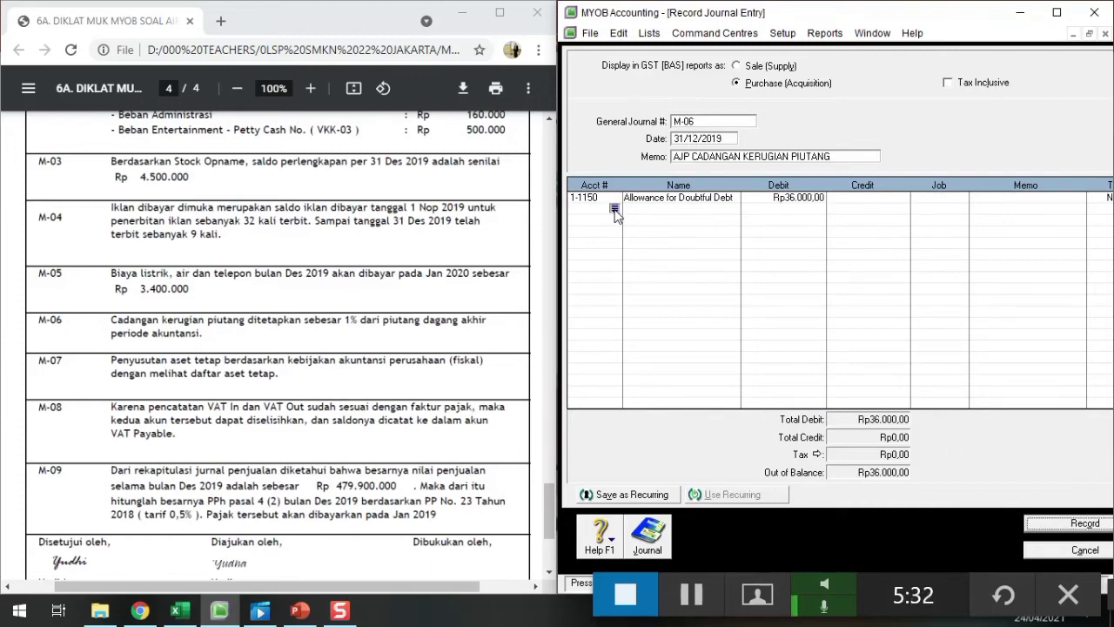
{"action": "type", "text": "6-1140"}
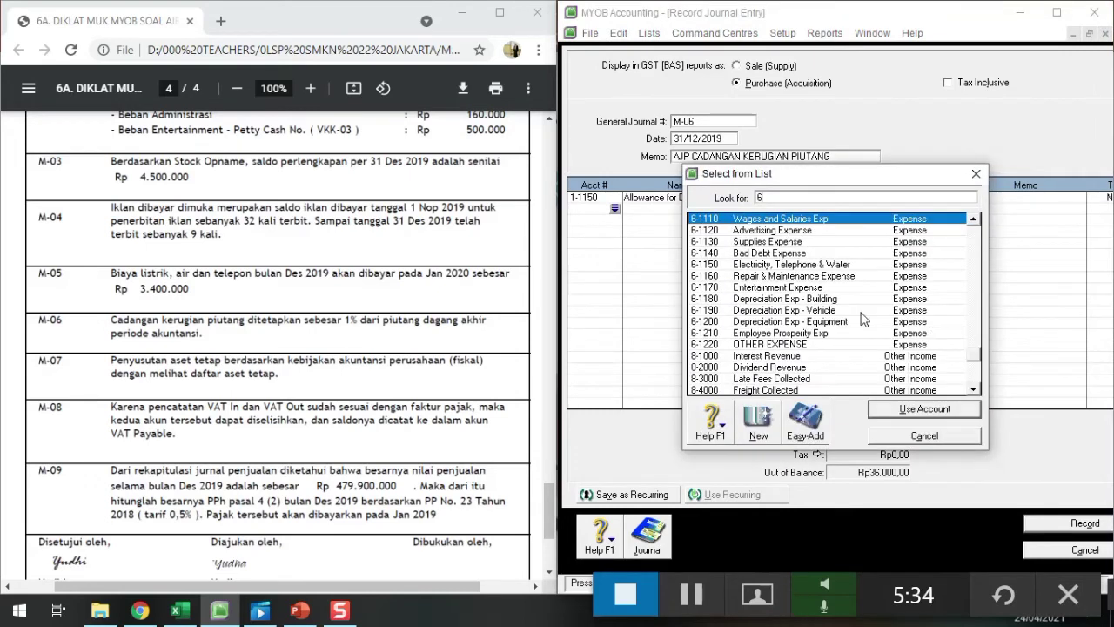
{"action": "left_click", "coordinate": [949, 411]}
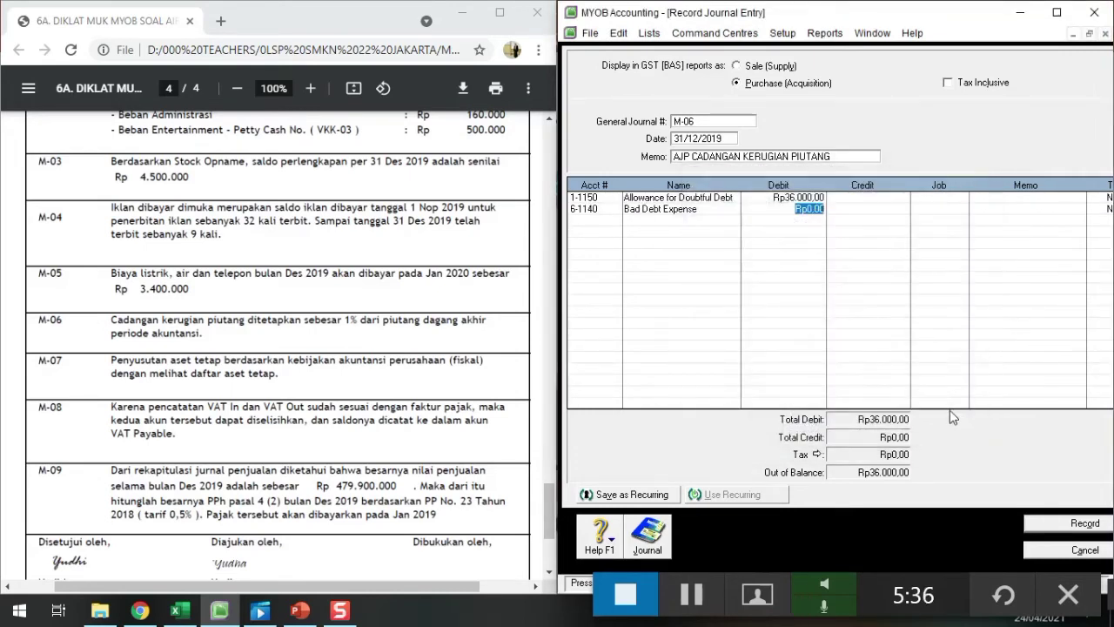
{"action": "key", "text": "Tab"}
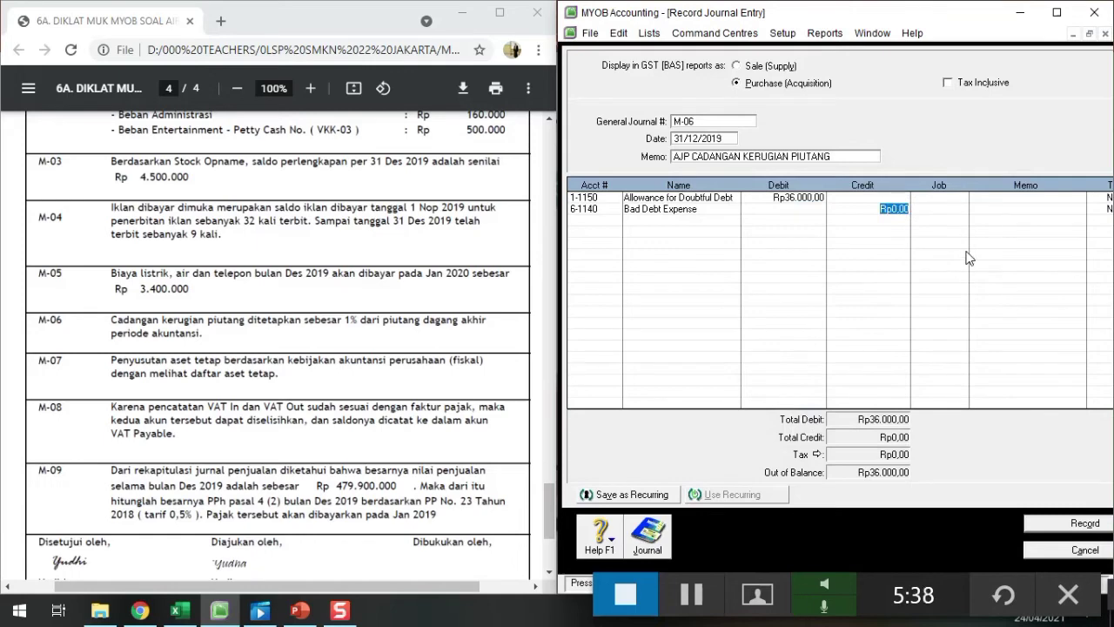
{"action": "type", "text": "36000"}
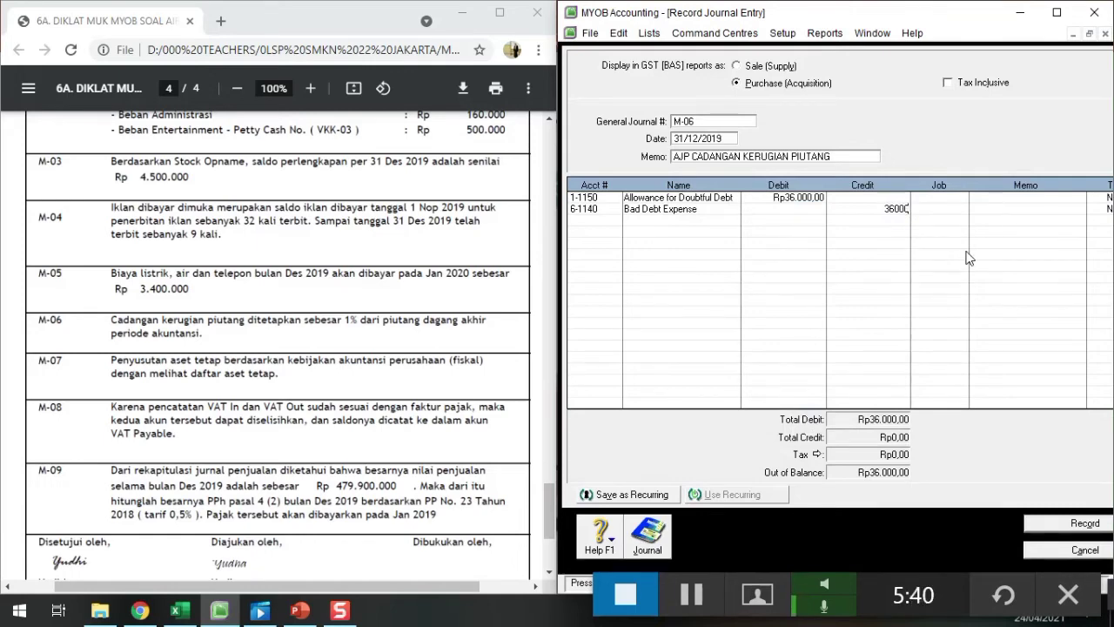
{"action": "key", "text": "Return"}
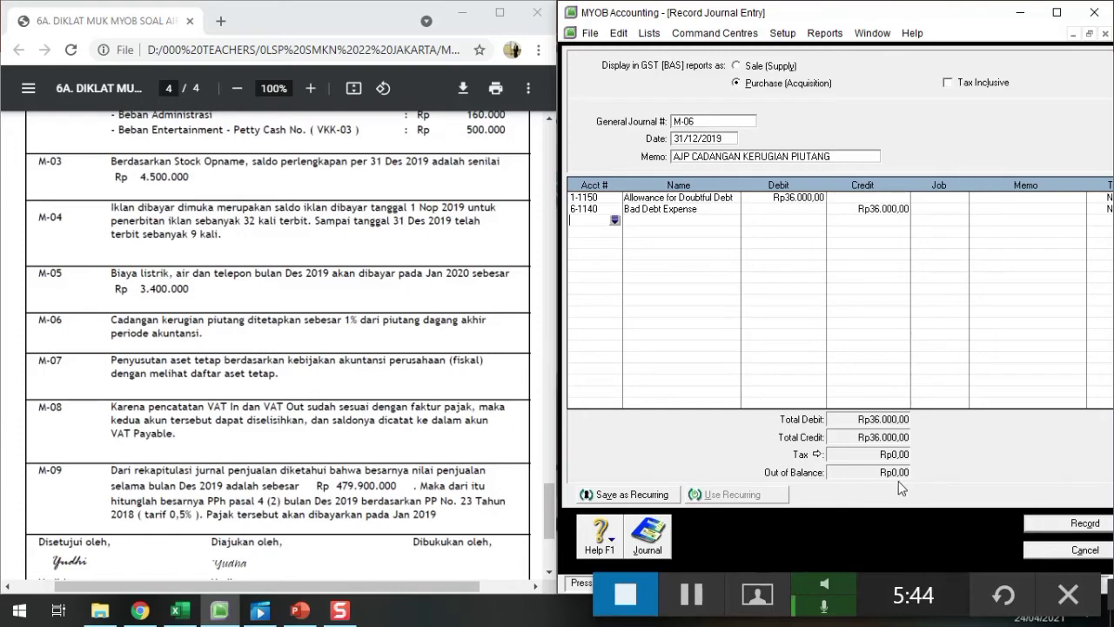
{"action": "left_click", "coordinate": [1057, 526]}
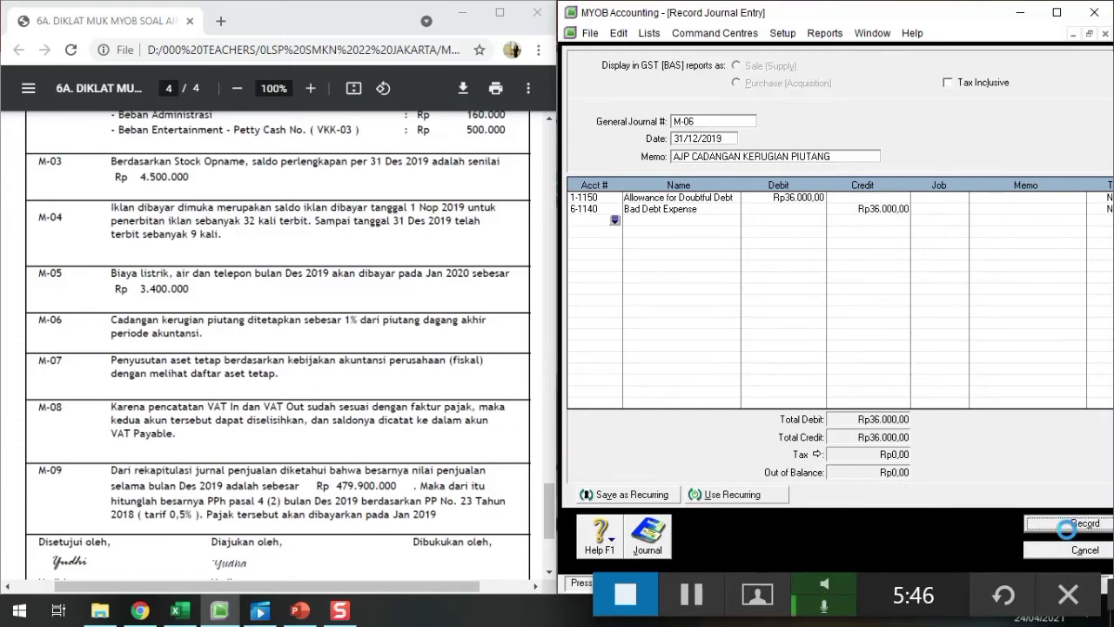
Examine the fixed asset list in the Word document for the December 2019 depreciation amounts needed for memo item M-07.
{"action": "scroll", "coordinate": [426, 541], "scroll_direction": "up", "scroll_amount": 1}
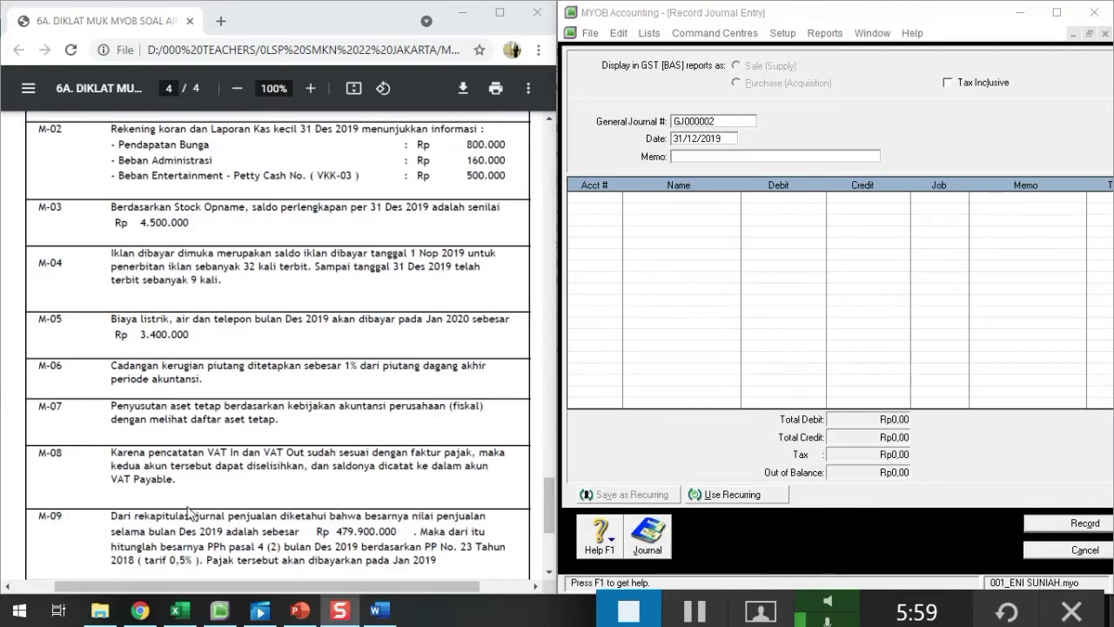
{"action": "scroll", "coordinate": [170, 400], "scroll_direction": "down", "scroll_amount": 1}
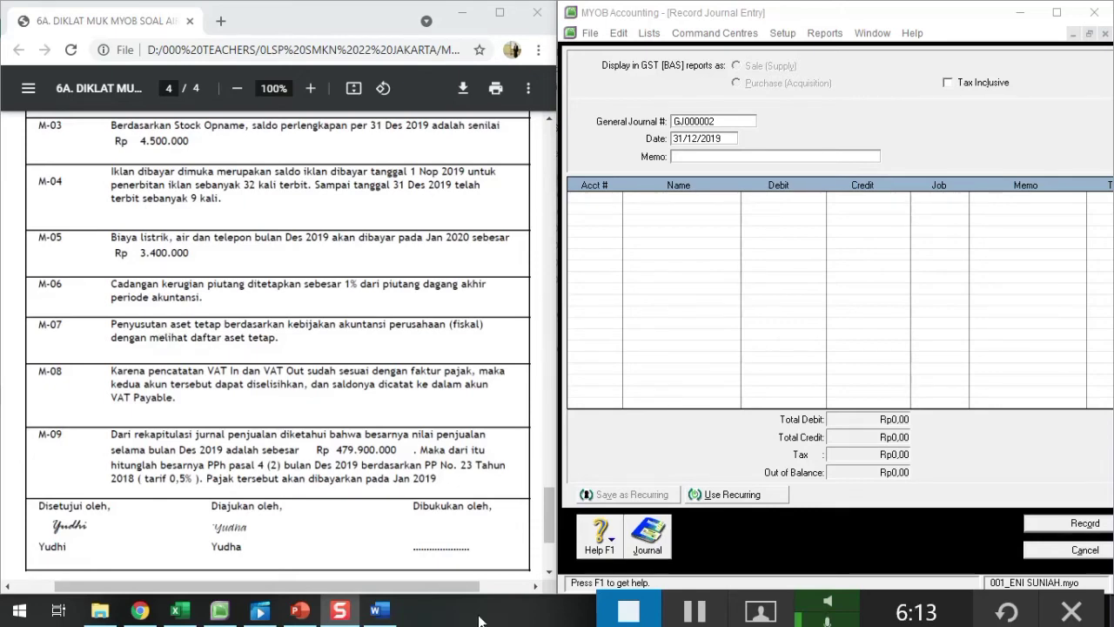
{"action": "left_click", "coordinate": [380, 612]}
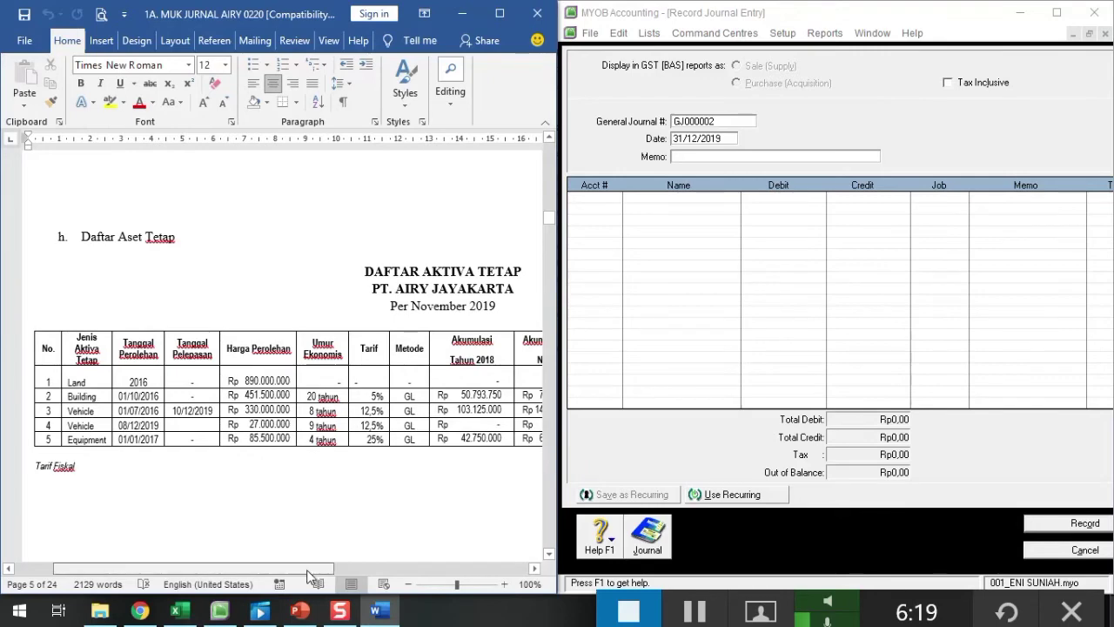
{"action": "left_click_drag", "start_coordinate": [336, 568], "coordinate": [476, 572]}
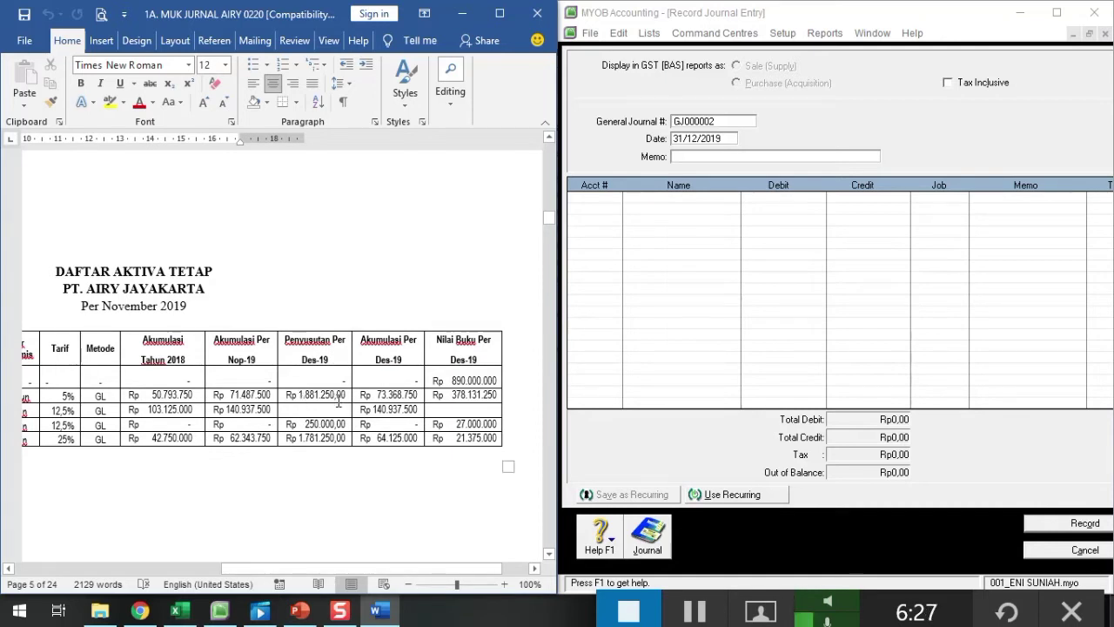
{"action": "left_click_drag", "start_coordinate": [300, 568], "coordinate": [108, 577]}
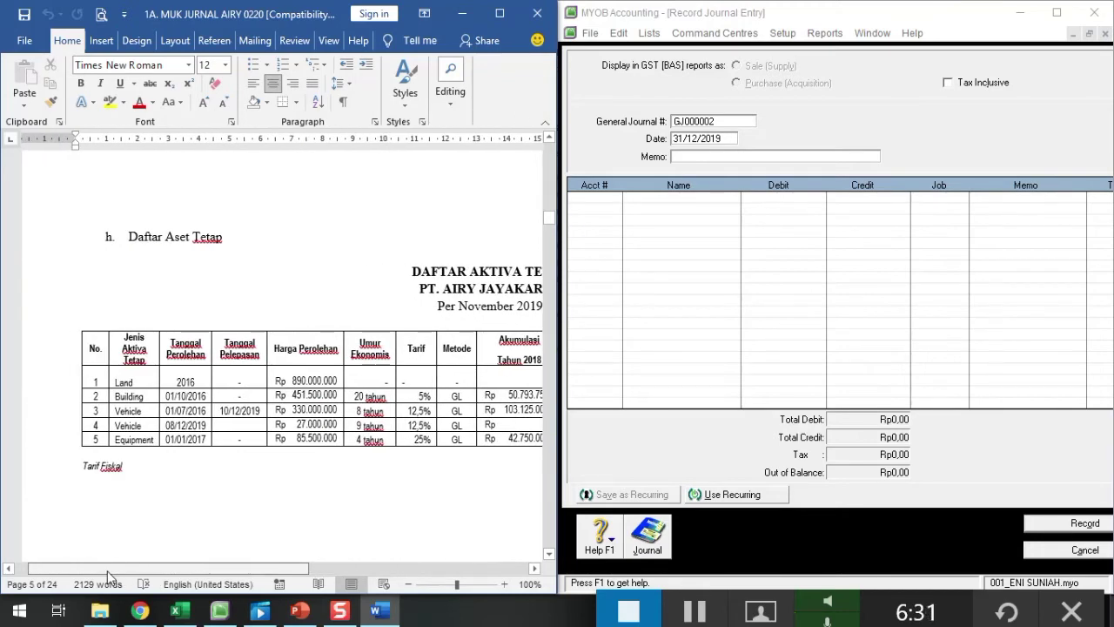
{"action": "left_click_drag", "start_coordinate": [108, 570], "coordinate": [325, 566]}
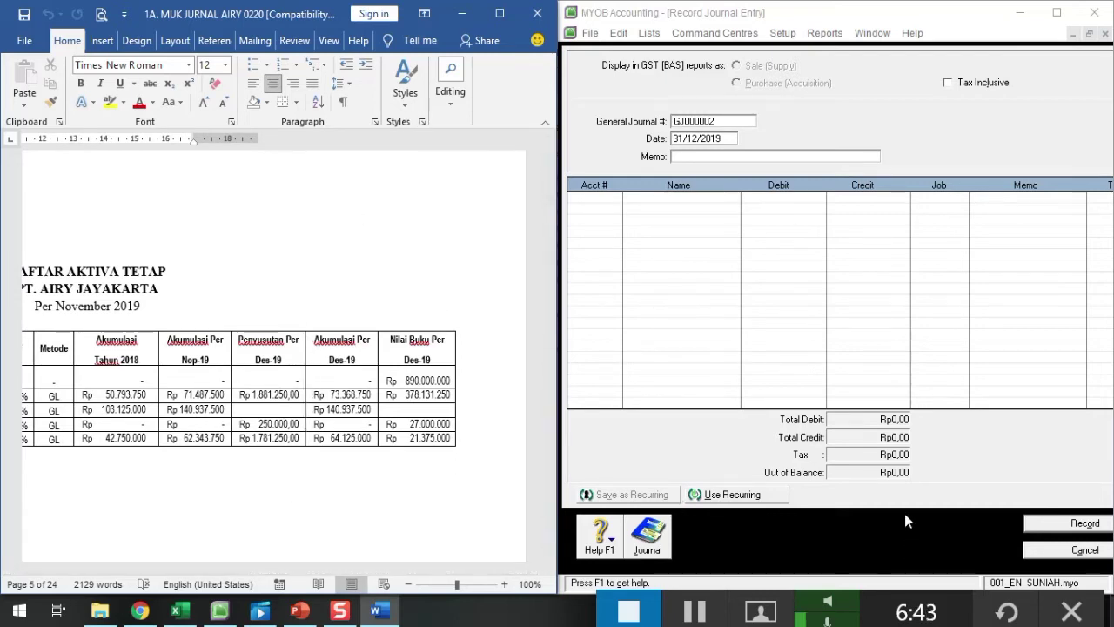
{"action": "left_click", "coordinate": [462, 14]}
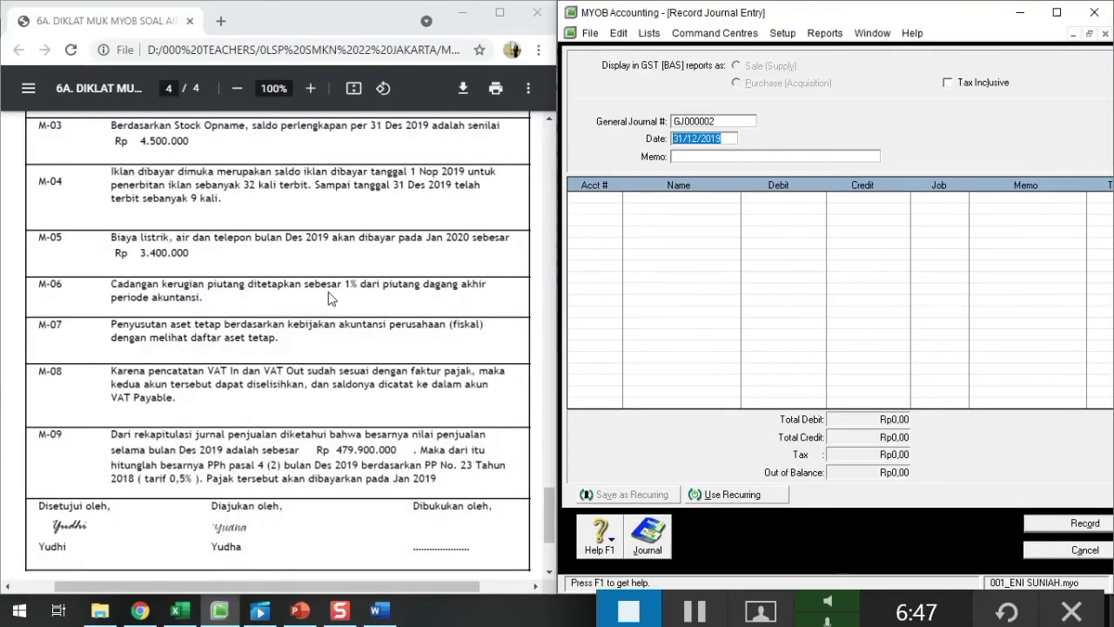
Number the new journal entry M-07 and give it the memo AJP PENYUSUTAN ASET TETAP.
{"action": "left_click", "coordinate": [693, 121]}
{"action": "type", "text": "M-"}
{"action": "type", "text": "AJO"}
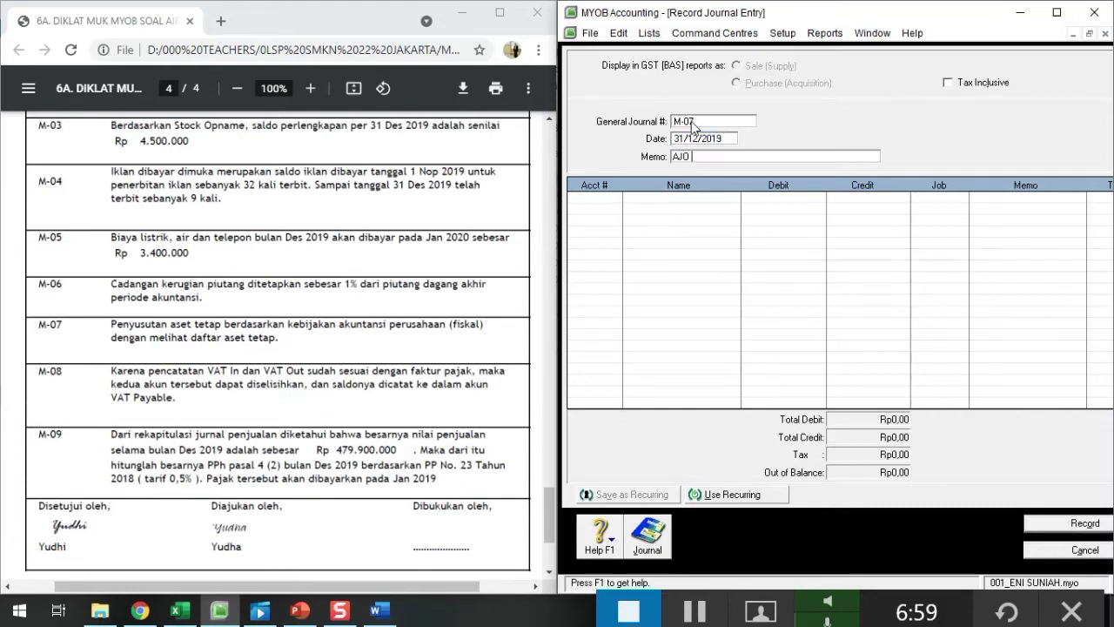
{"action": "type", "text": "P "}
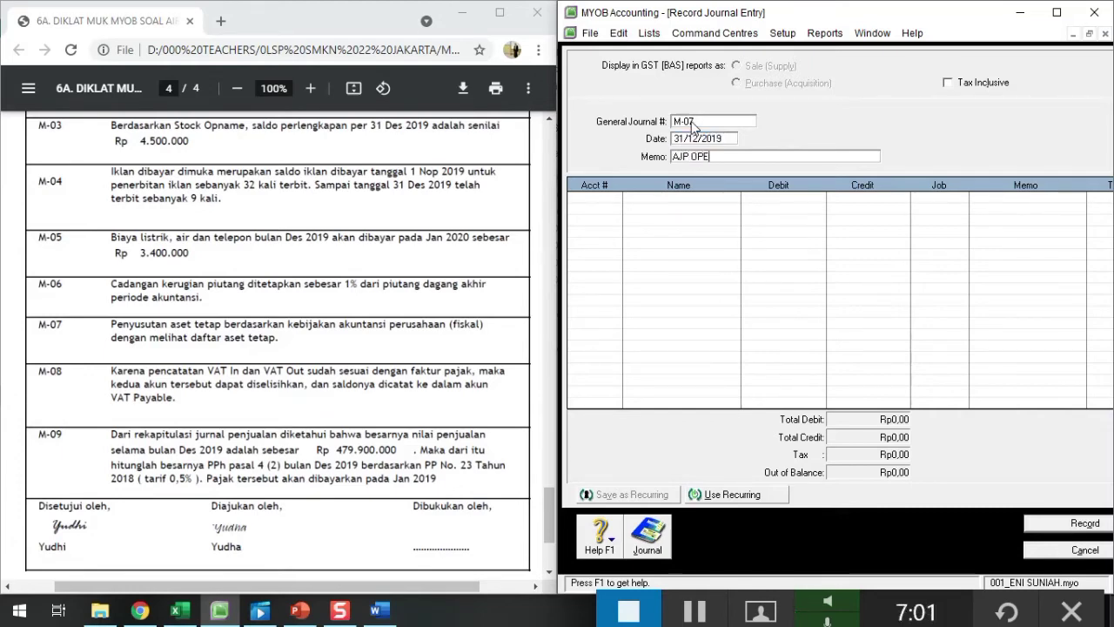
{"action": "type", "text": "PENYUSUTAN "}
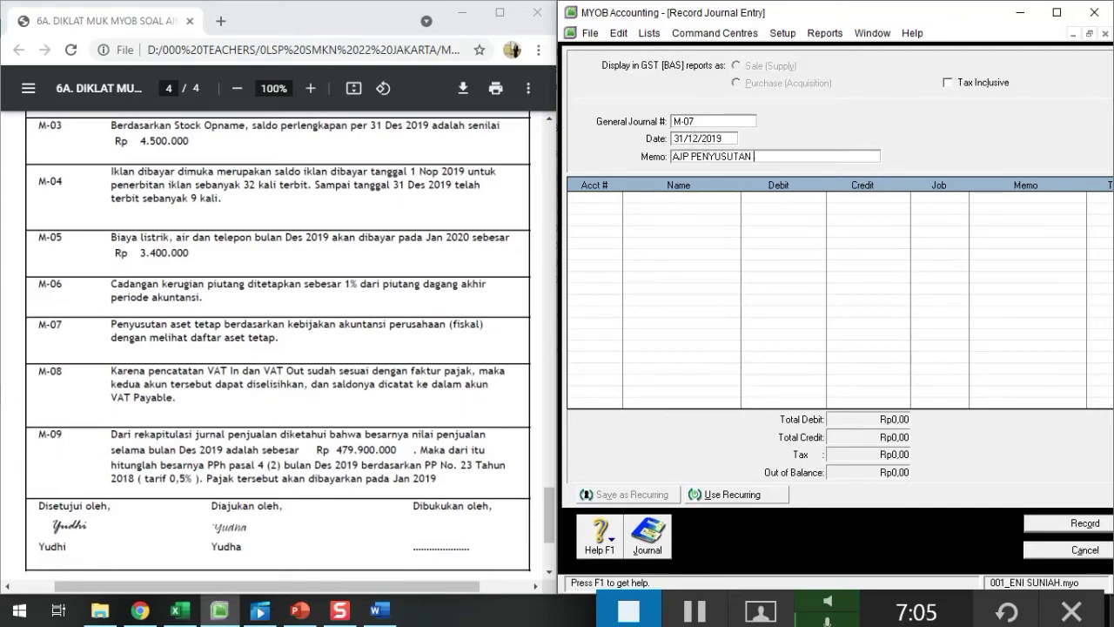
{"action": "type", "text": "ASET TETAP"}
{"action": "key", "text": "Tab"}
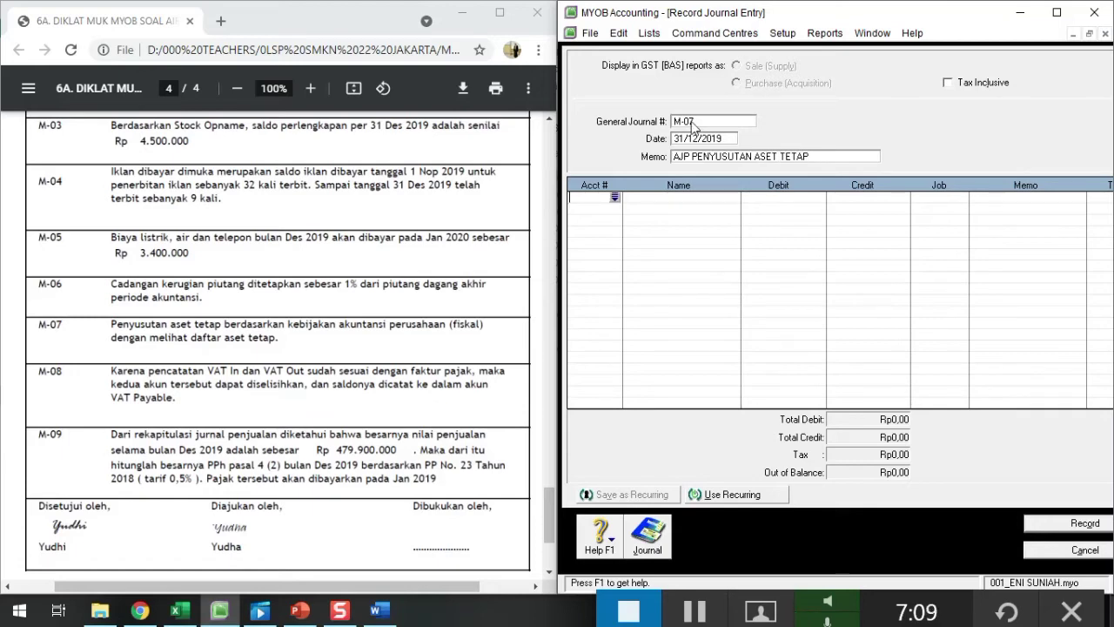
Debit account 6-1180 Depreciation Exp - Building with 1.881.250 on the first line of entry M-07, using the Building row of the Word fixed asset list.
{"action": "left_click", "coordinate": [396, 614]}
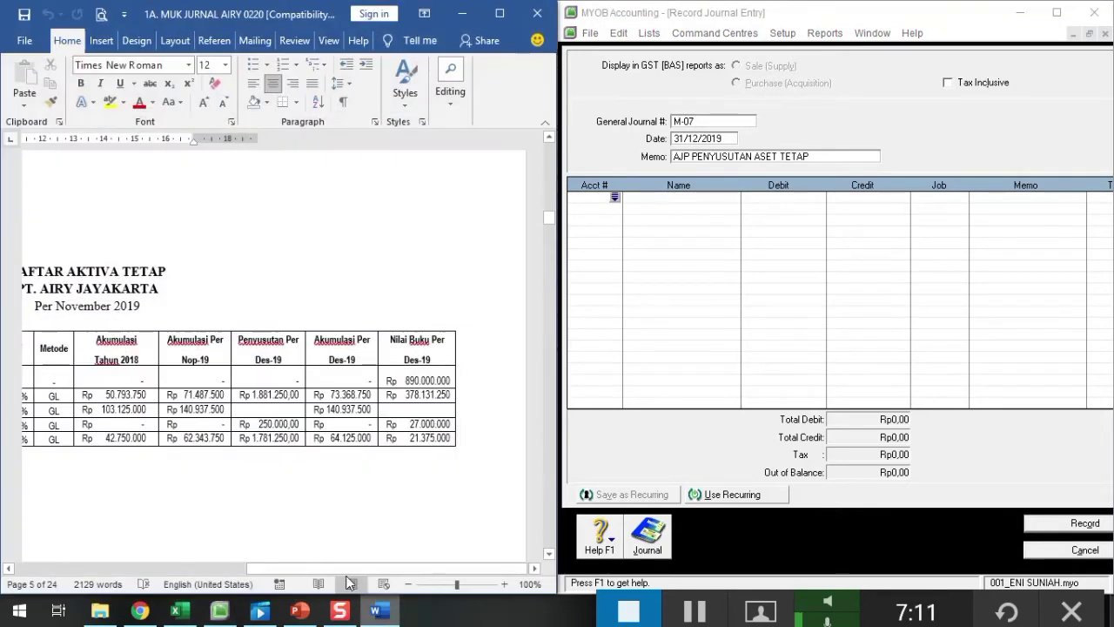
{"action": "left_click", "coordinate": [614, 200]}
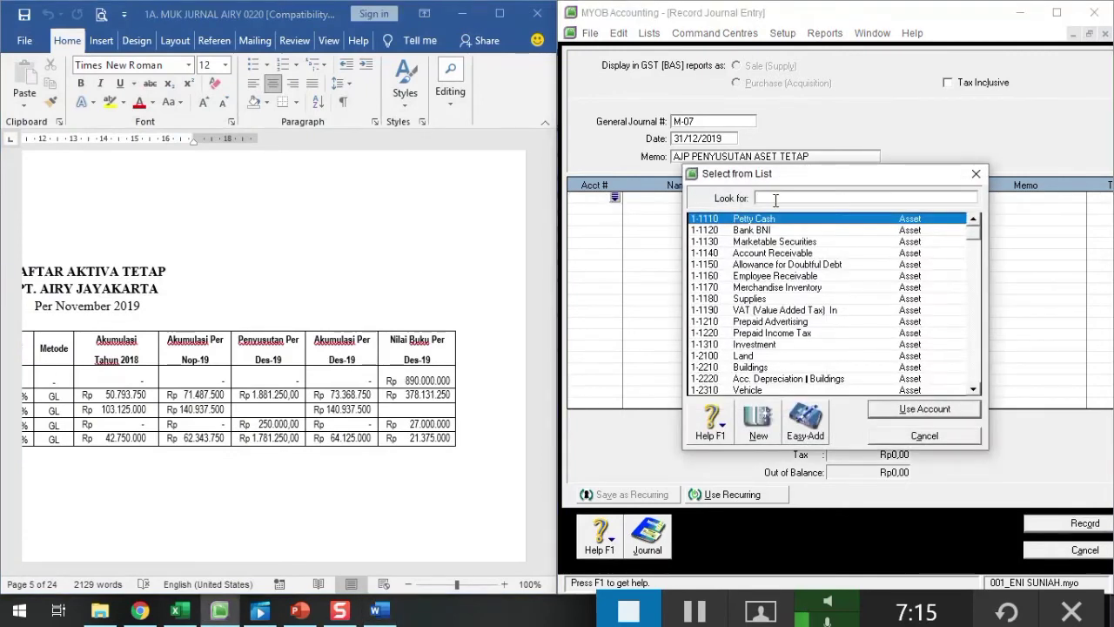
{"action": "type", "text": "6"}
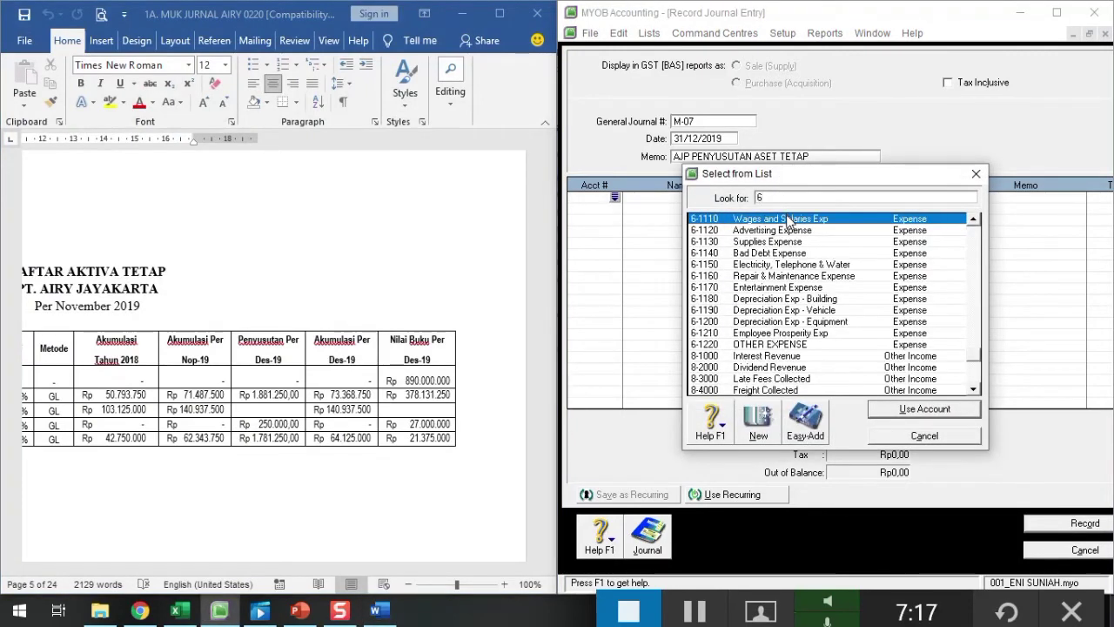
{"action": "left_click", "coordinate": [795, 303]}
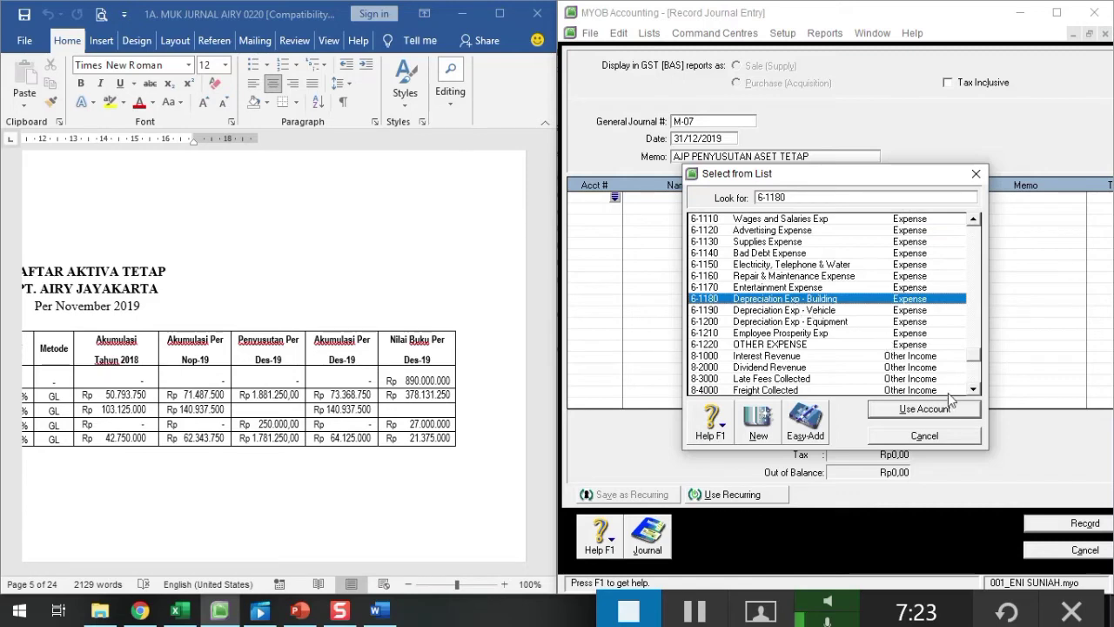
{"action": "left_click", "coordinate": [925, 409]}
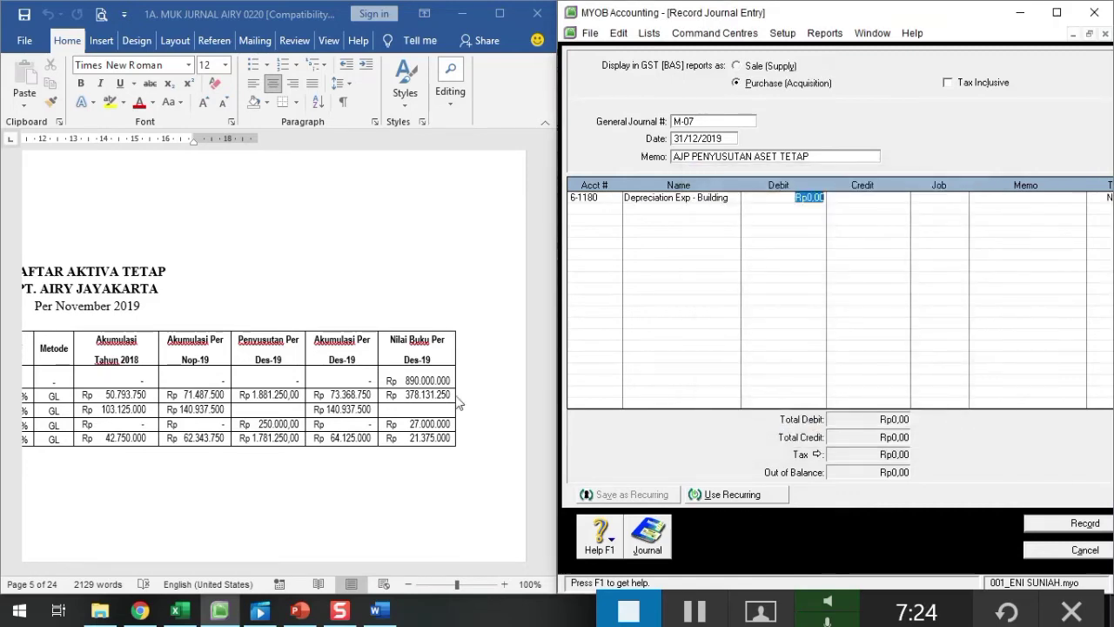
{"action": "left_click", "coordinate": [194, 557]}
{"action": "left_click_drag", "start_coordinate": [279, 569], "coordinate": [37, 534]}
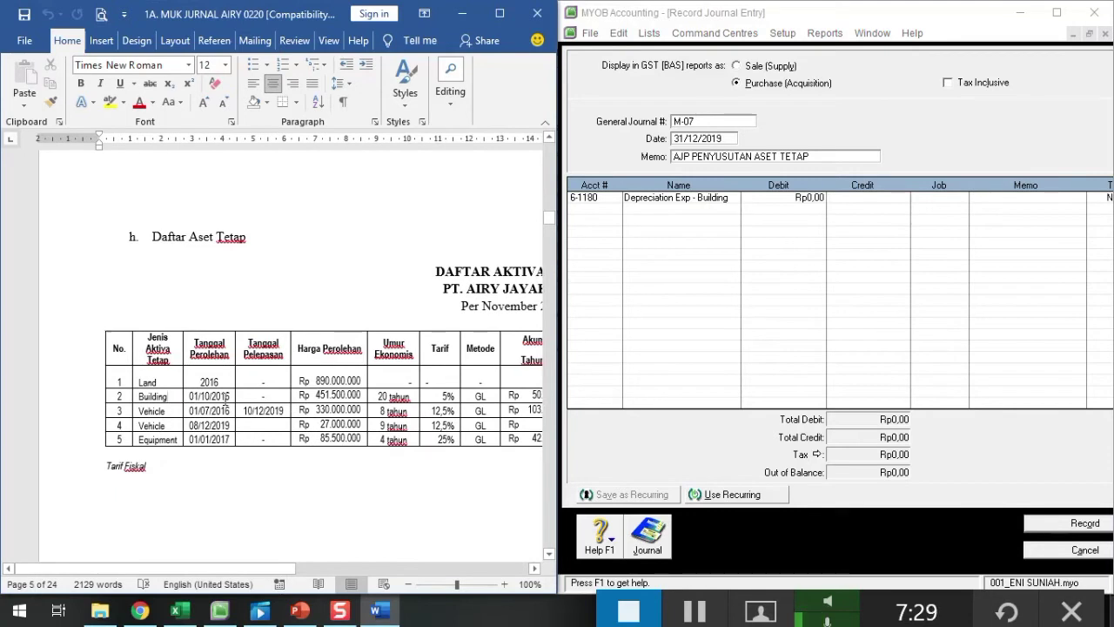
{"action": "left_click_drag", "start_coordinate": [170, 399], "coordinate": [333, 397]}
{"action": "left_click", "coordinate": [780, 221]}
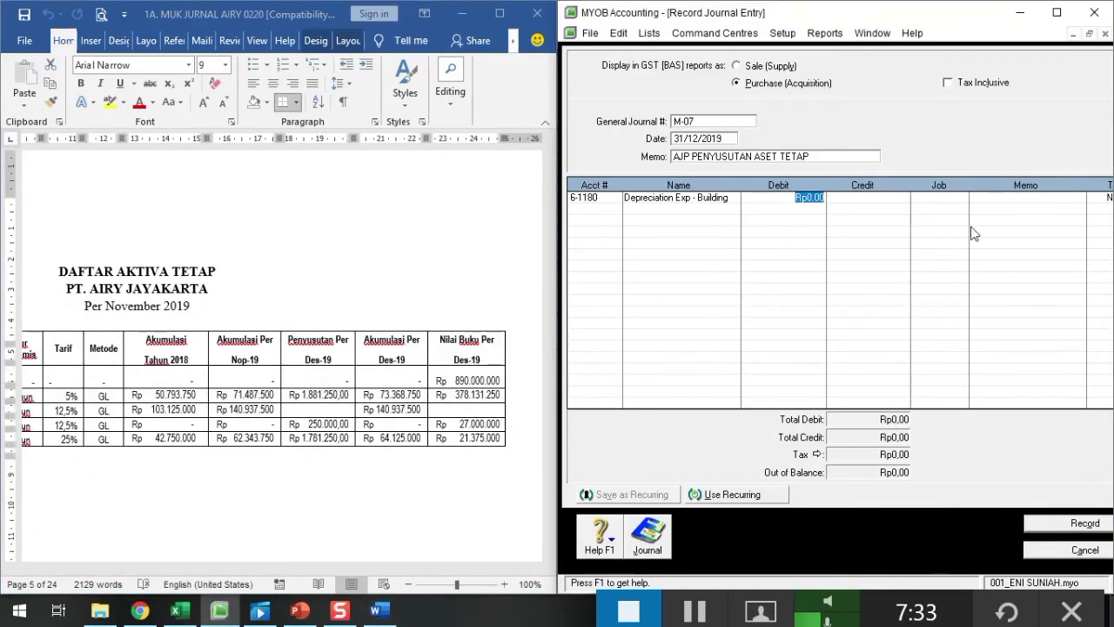
{"action": "type", "text": "188"}
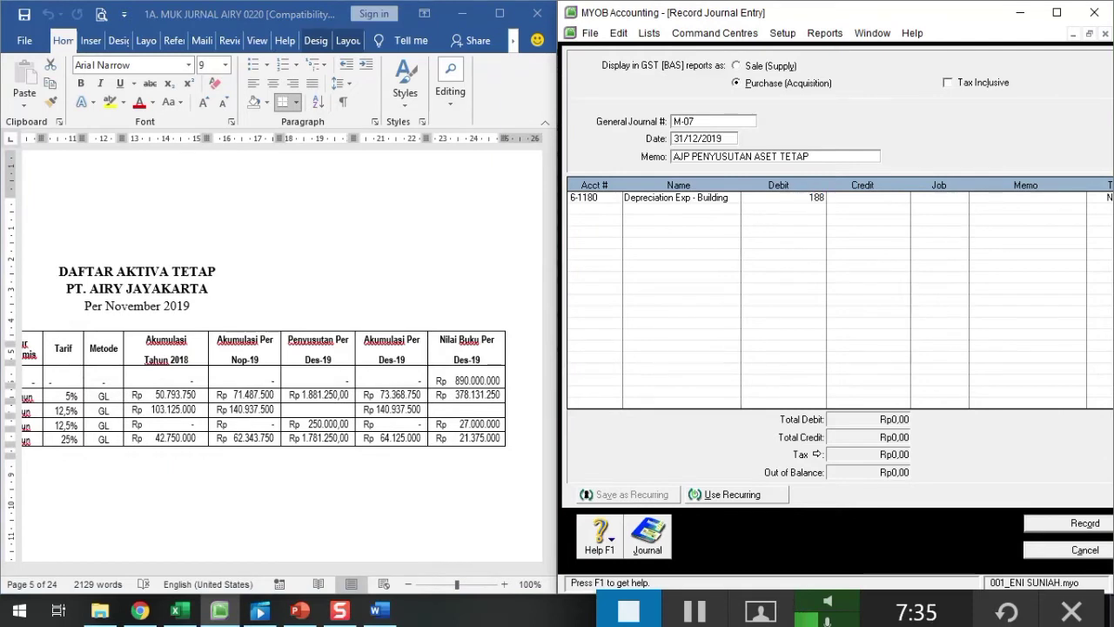
{"action": "type", "text": "1250"}
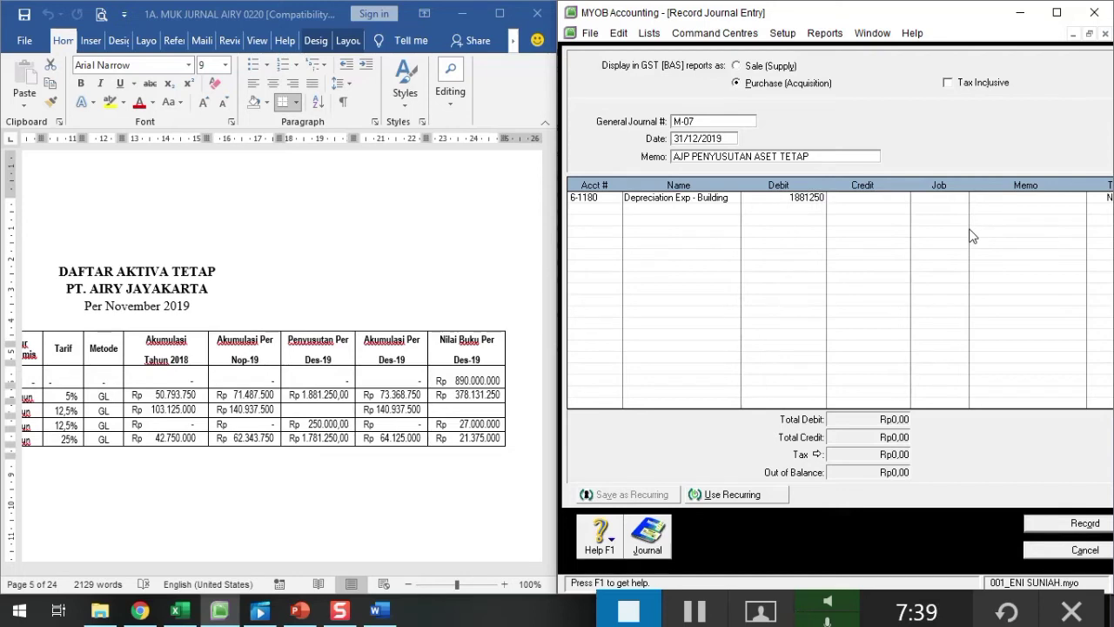
{"action": "key", "text": "Tab"}
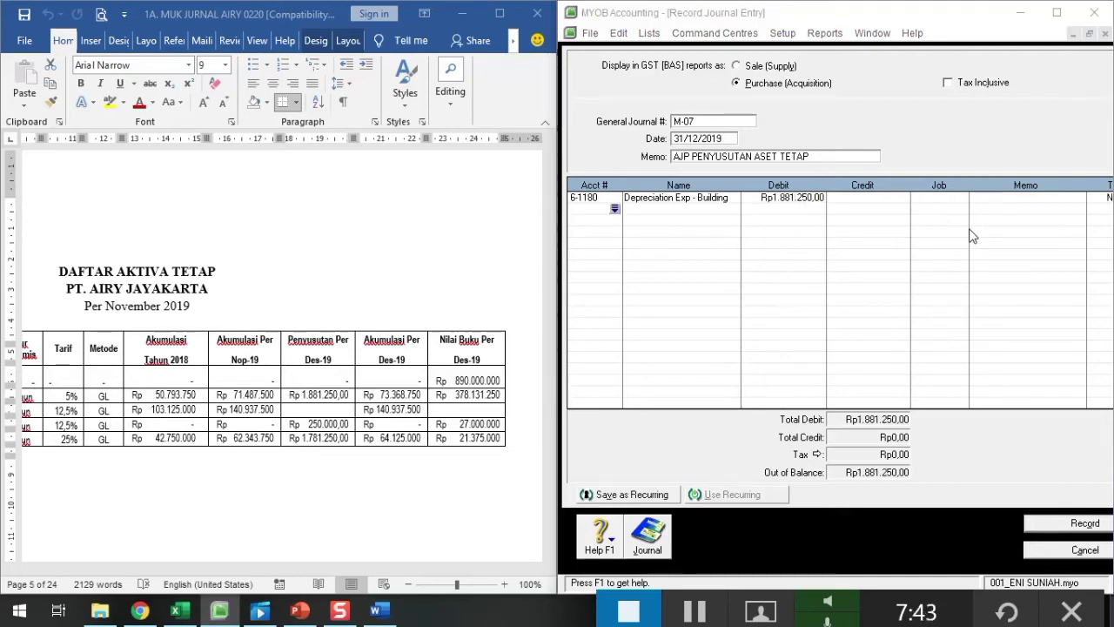
Credit account 1-2220 Acc. Depreciation Buildings with 1.881.250 on the second line of entry M-07.
{"action": "key", "text": "Tab"}
{"action": "scroll", "coordinate": [795, 314], "scroll_direction": "down", "scroll_amount": 3}
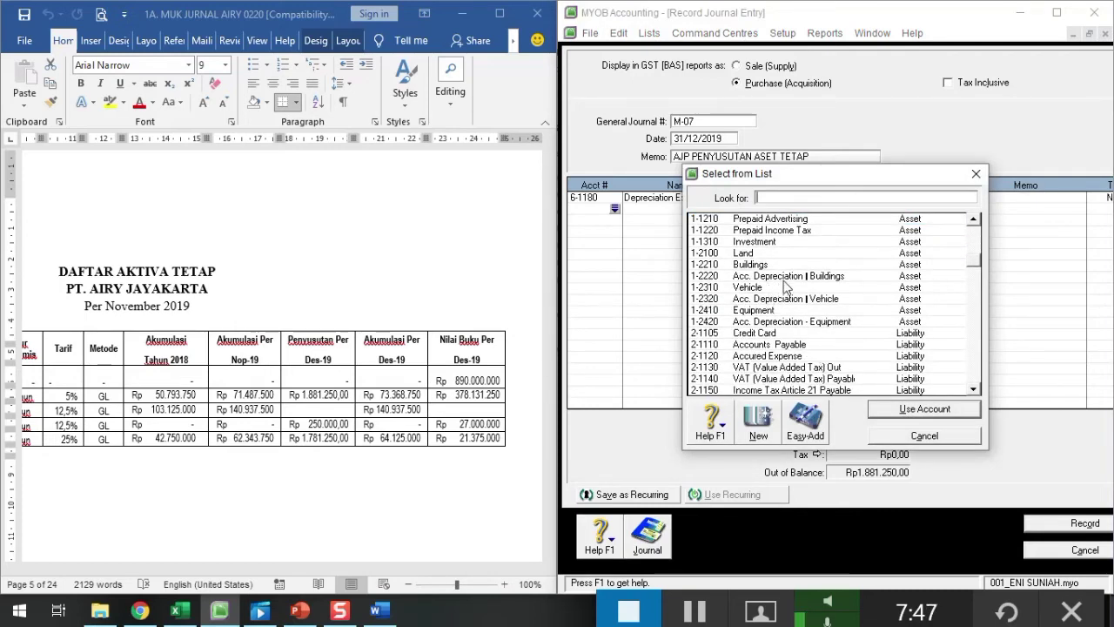
{"action": "type", "text": "1-2220"}
{"action": "key", "text": "Return"}
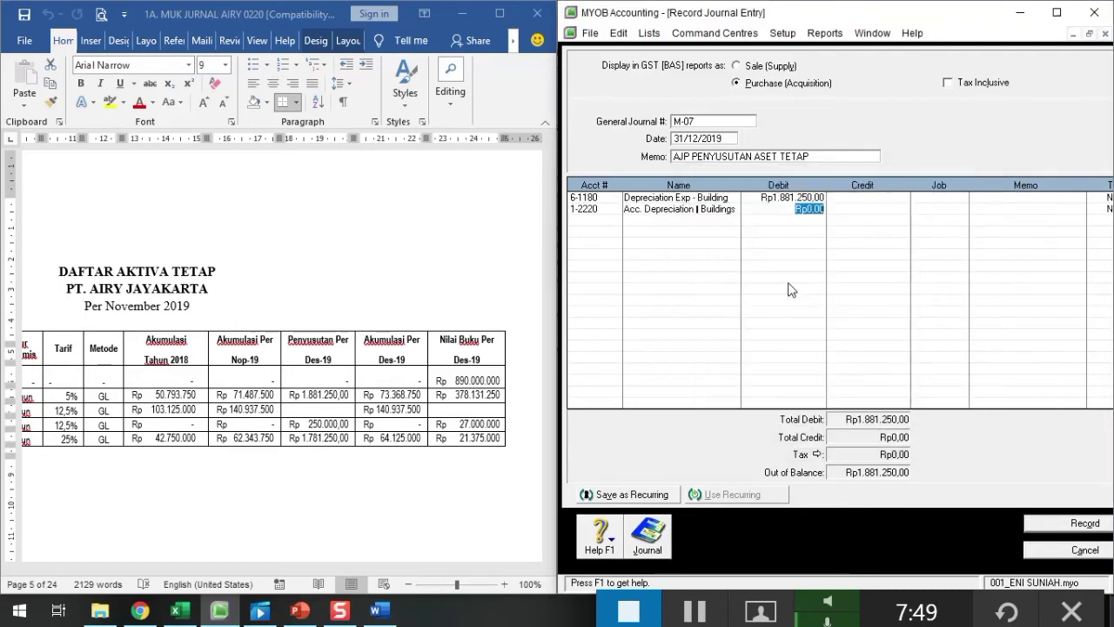
{"action": "key", "text": "Tab"}
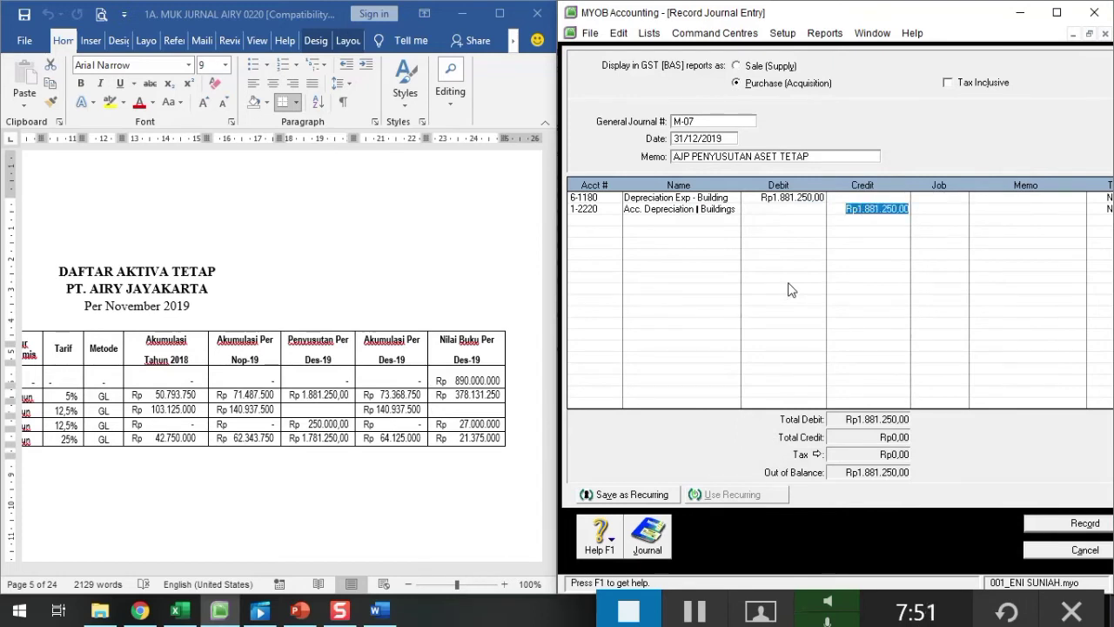
{"action": "key", "text": "Tab"}
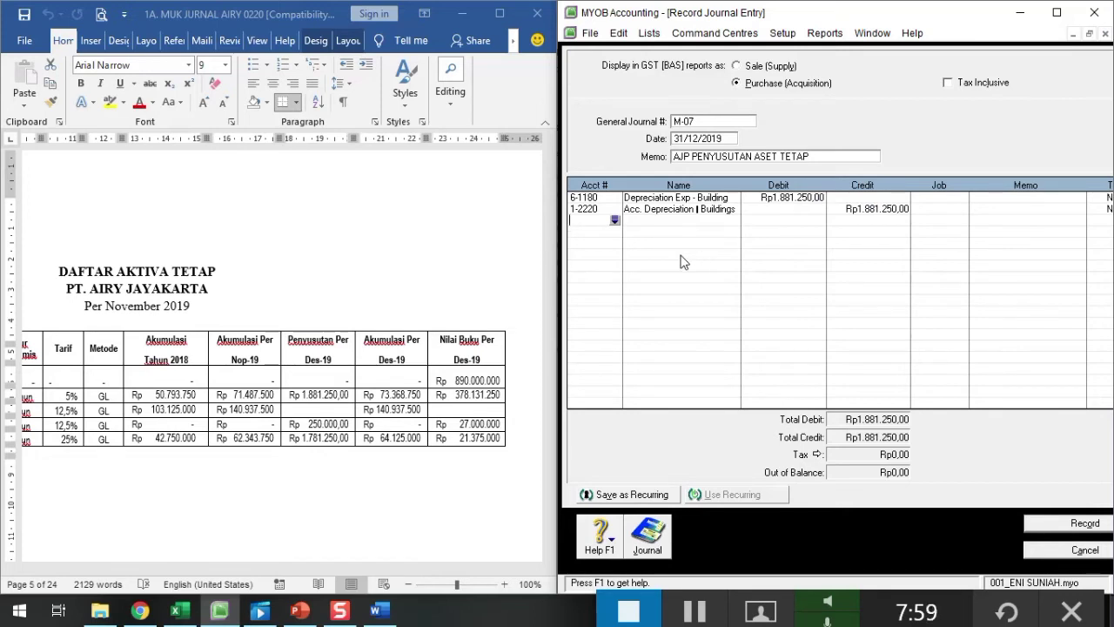
Debit account 6-1190 Depreciation Exp - Vehicle with 250.000 on the third line, the December 2019 amount from the fixed asset list.
{"action": "left_click", "coordinate": [319, 425]}
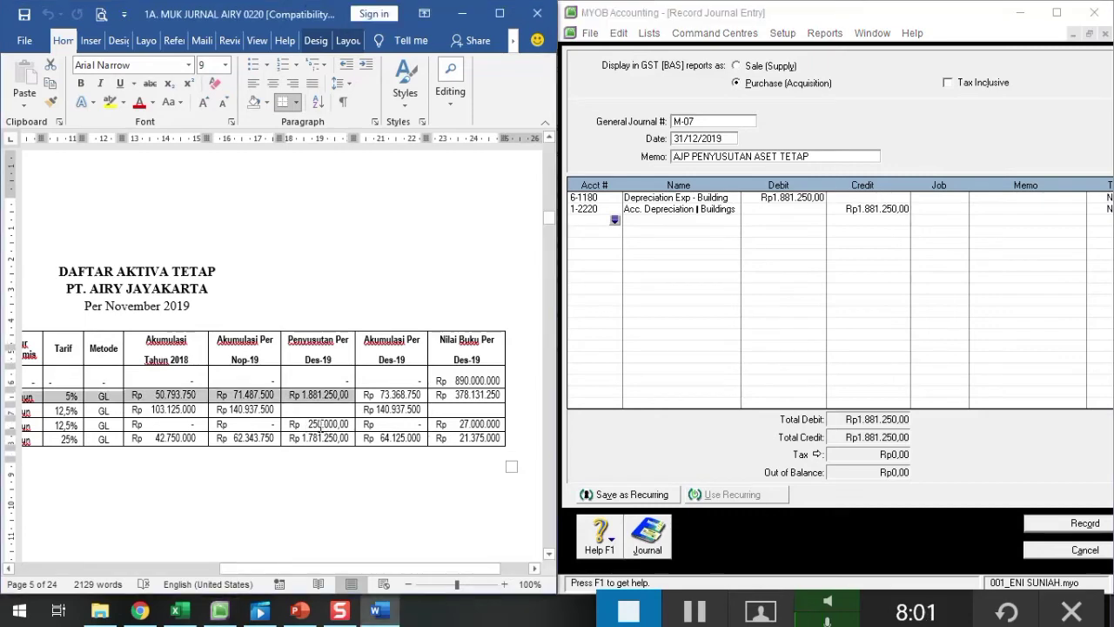
{"action": "left_click_drag", "start_coordinate": [300, 568], "coordinate": [367, 568]}
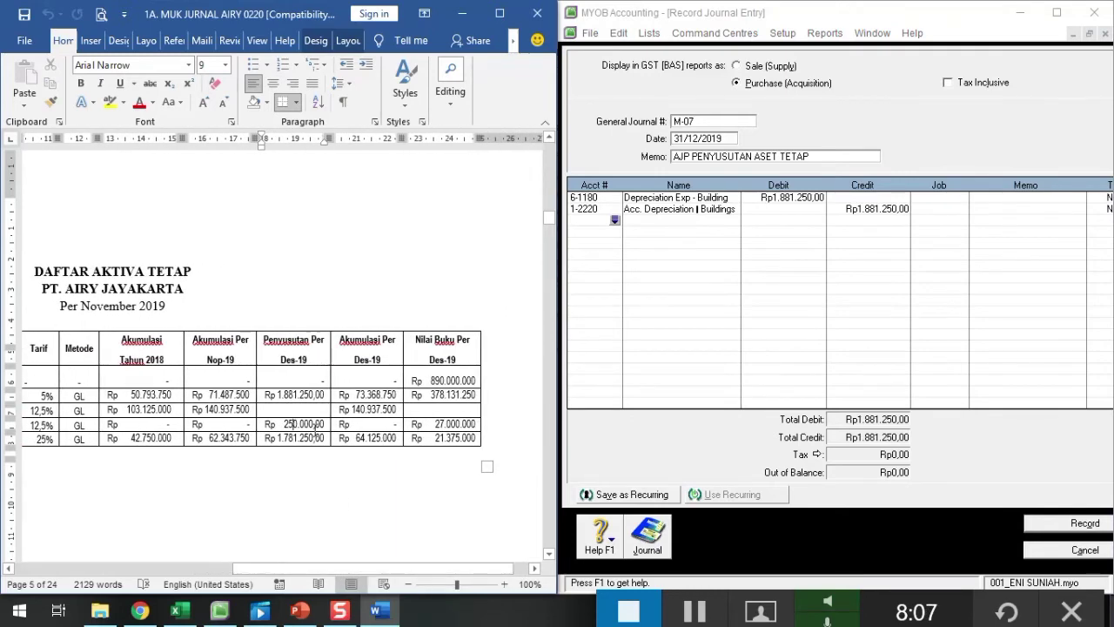
{"action": "left_click", "coordinate": [615, 220]}
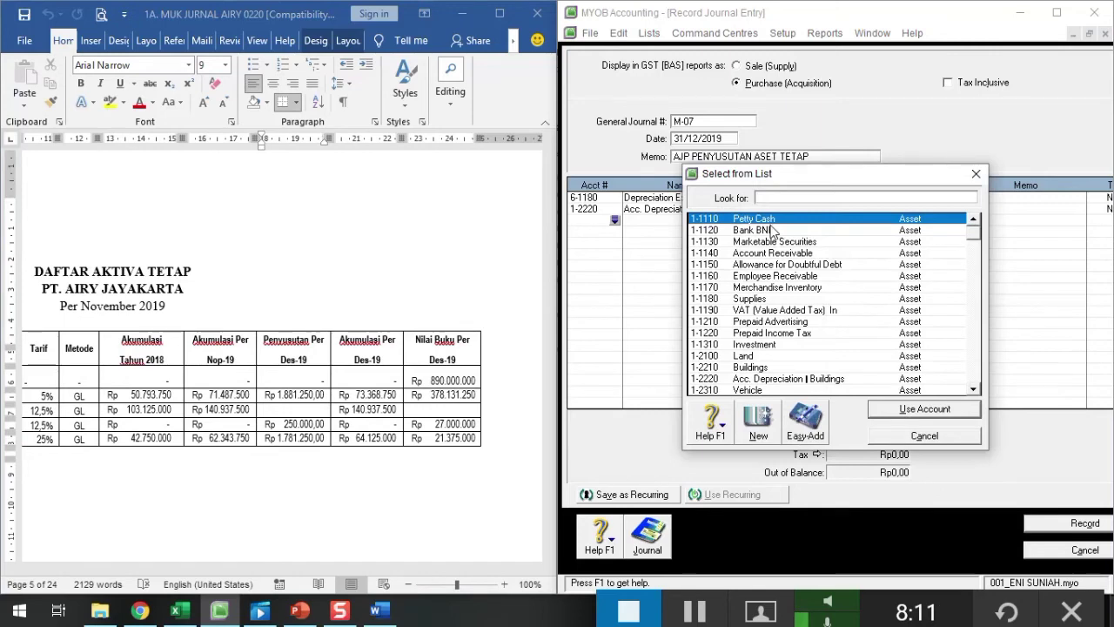
{"action": "type", "text": "6"}
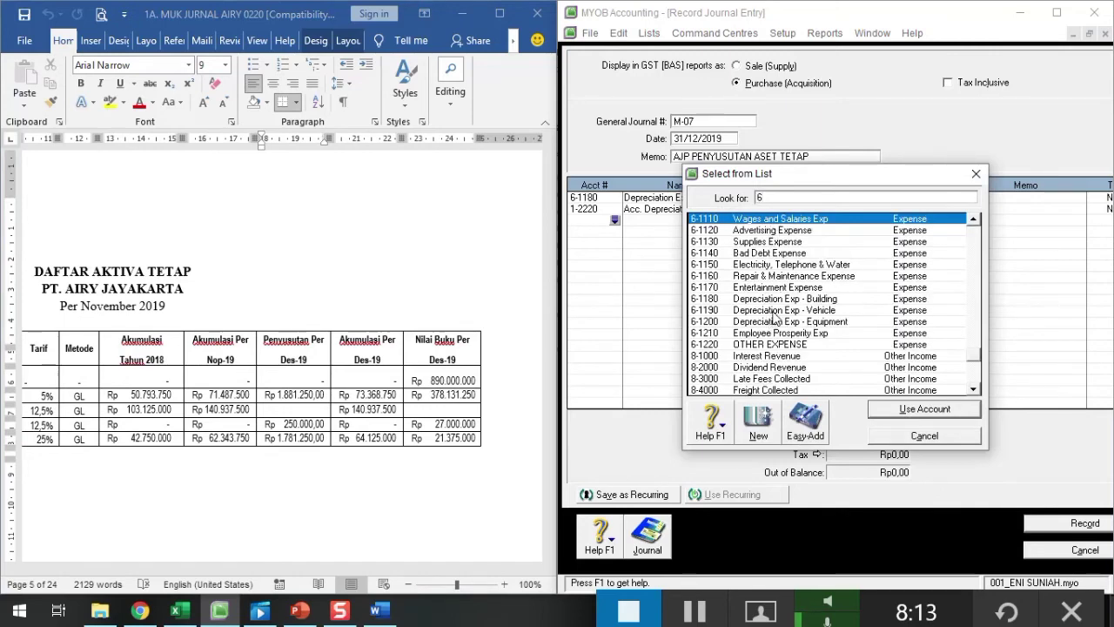
{"action": "type", "text": "-1190"}
{"action": "left_click", "coordinate": [909, 411]}
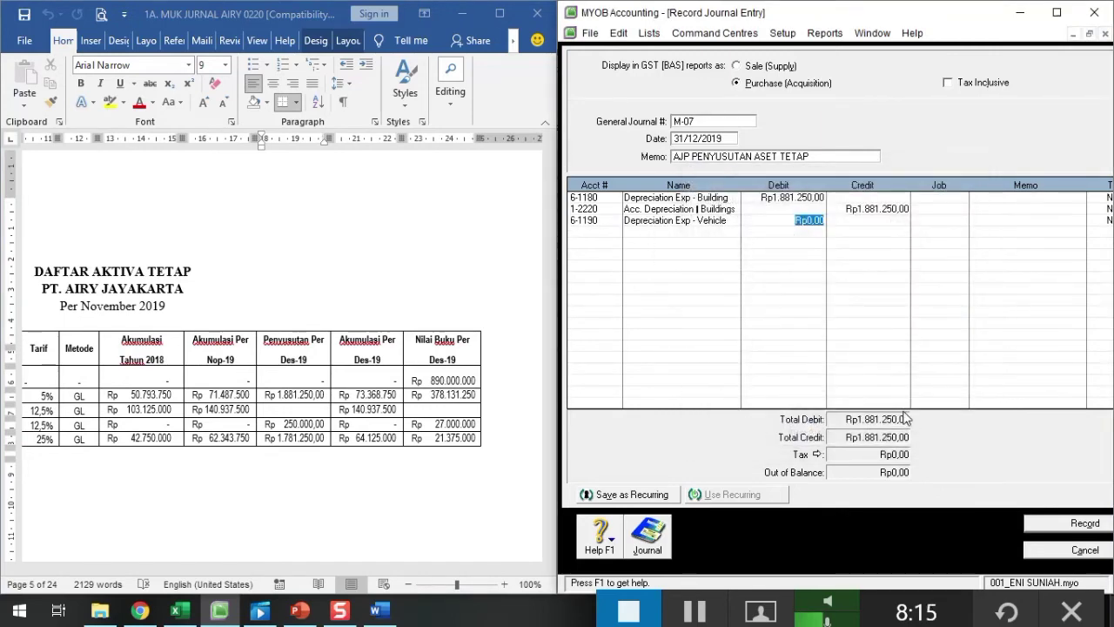
{"action": "type", "text": "250000"}
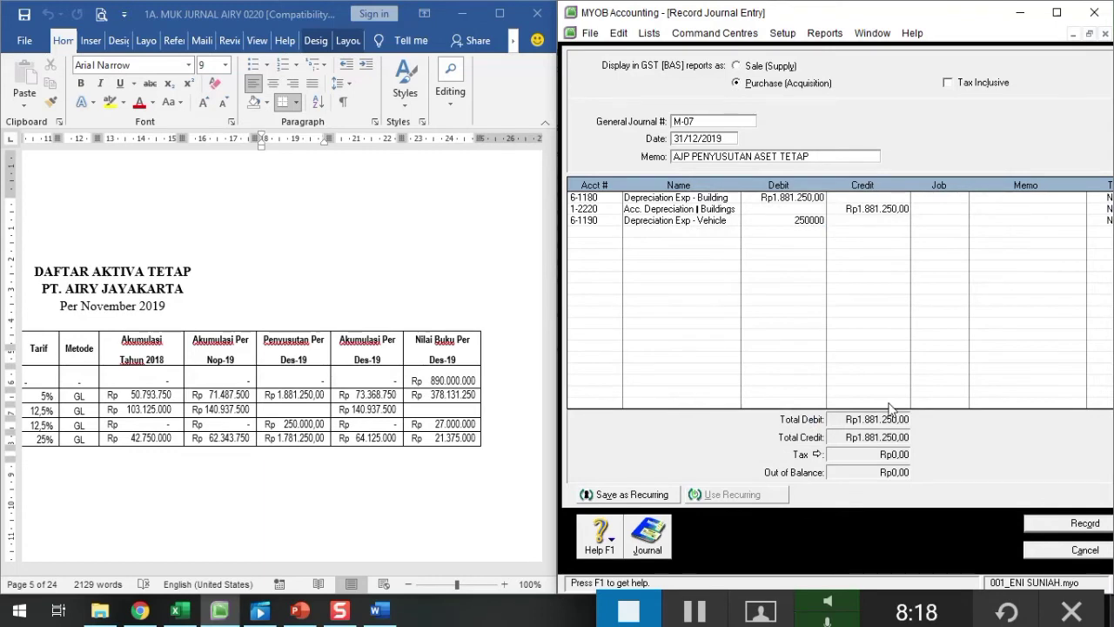
{"action": "key", "text": "Return"}
Credit account 1-2320 Acc. Depreciation Vehicle with 250.000 on the fourth line of entry M-07.
{"action": "key", "text": "Return"}
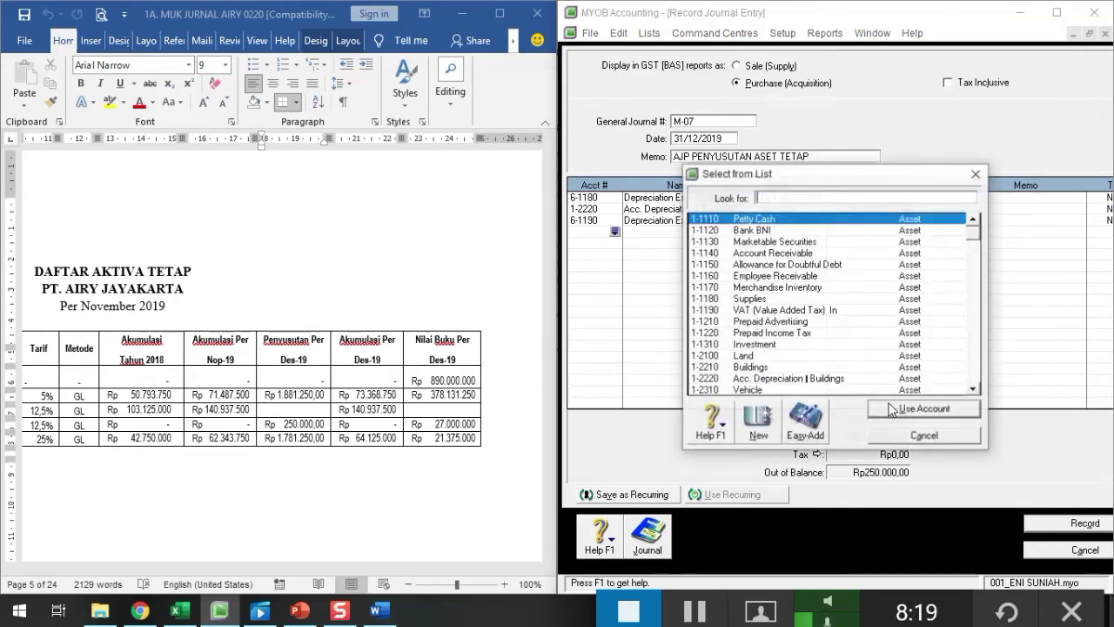
{"action": "type", "text": "1-2210"}
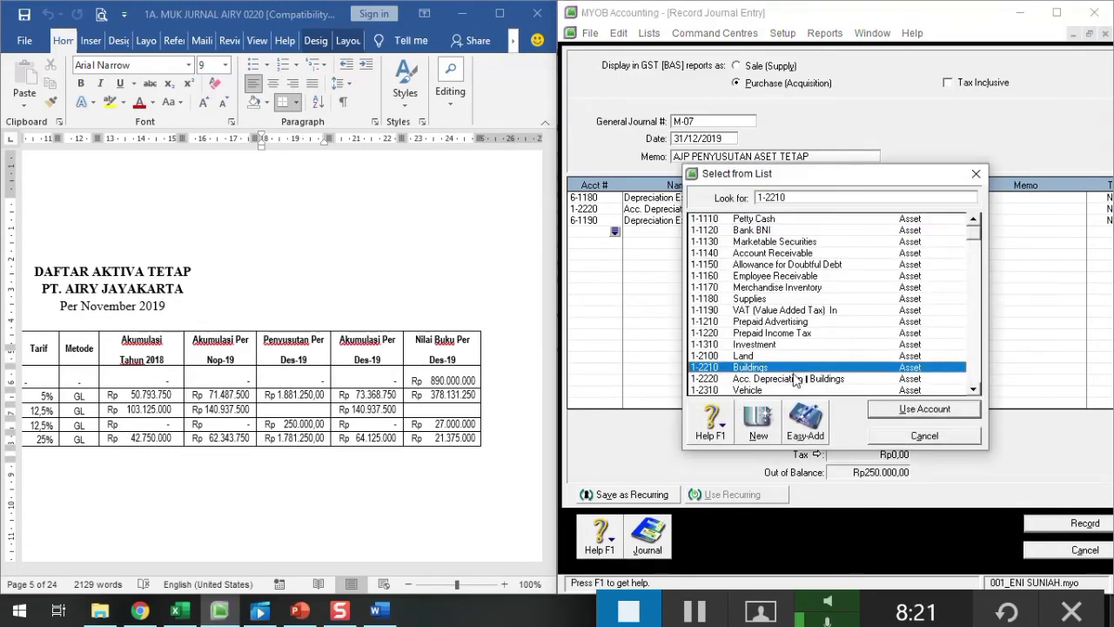
{"action": "scroll", "coordinate": [795, 371], "scroll_direction": "down", "scroll_amount": 2}
{"action": "left_click", "coordinate": [809, 332]}
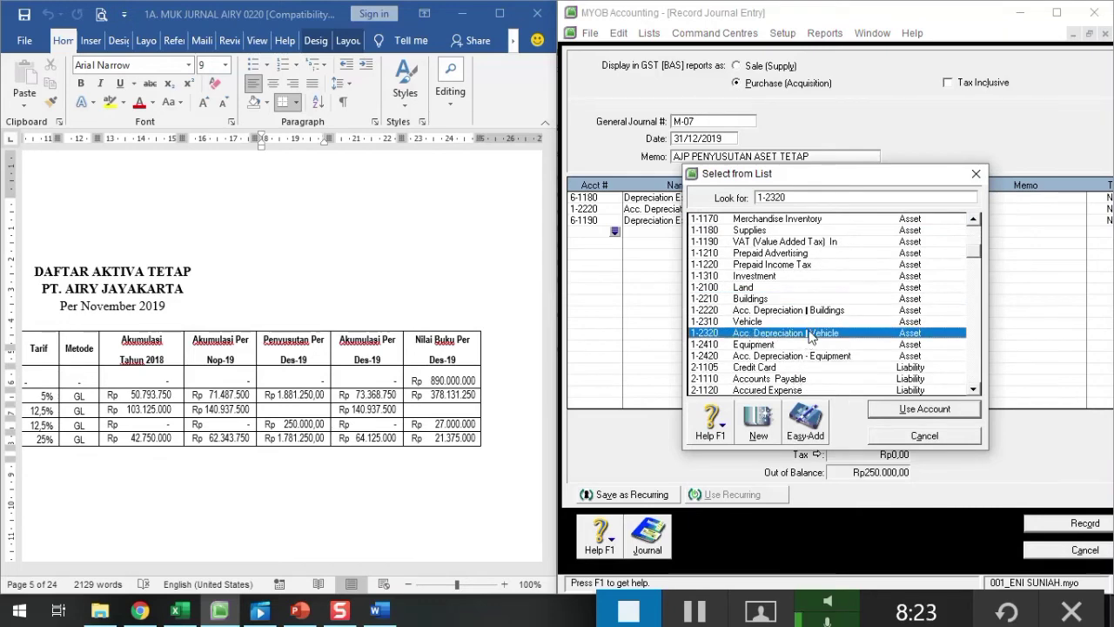
{"action": "key", "text": "Return"}
{"action": "key", "text": "Tab"}
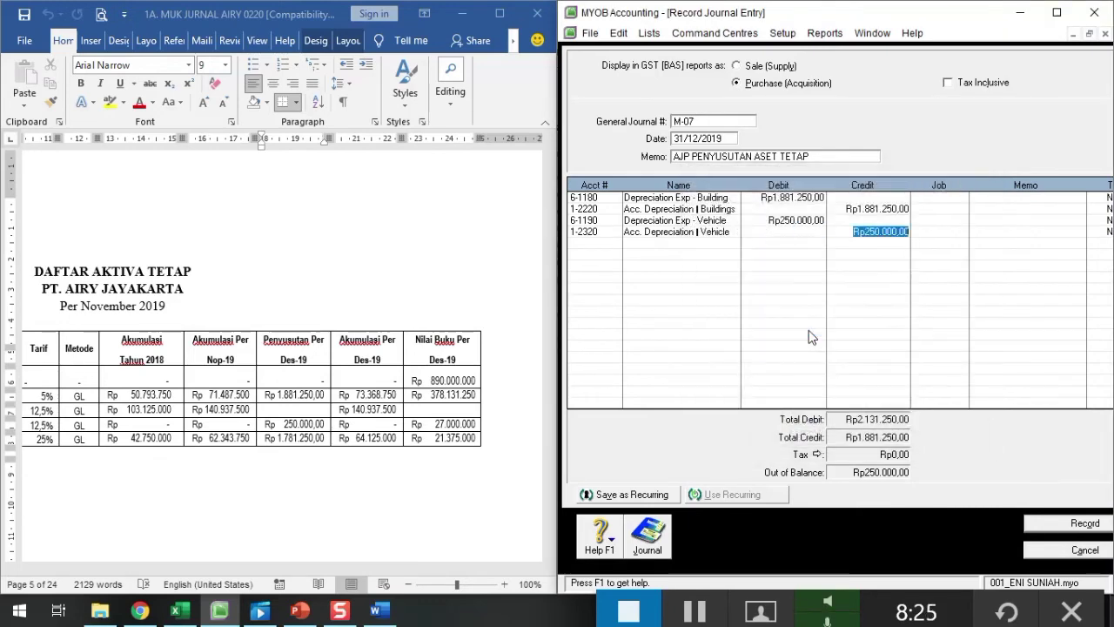
{"action": "key", "text": "Return"}
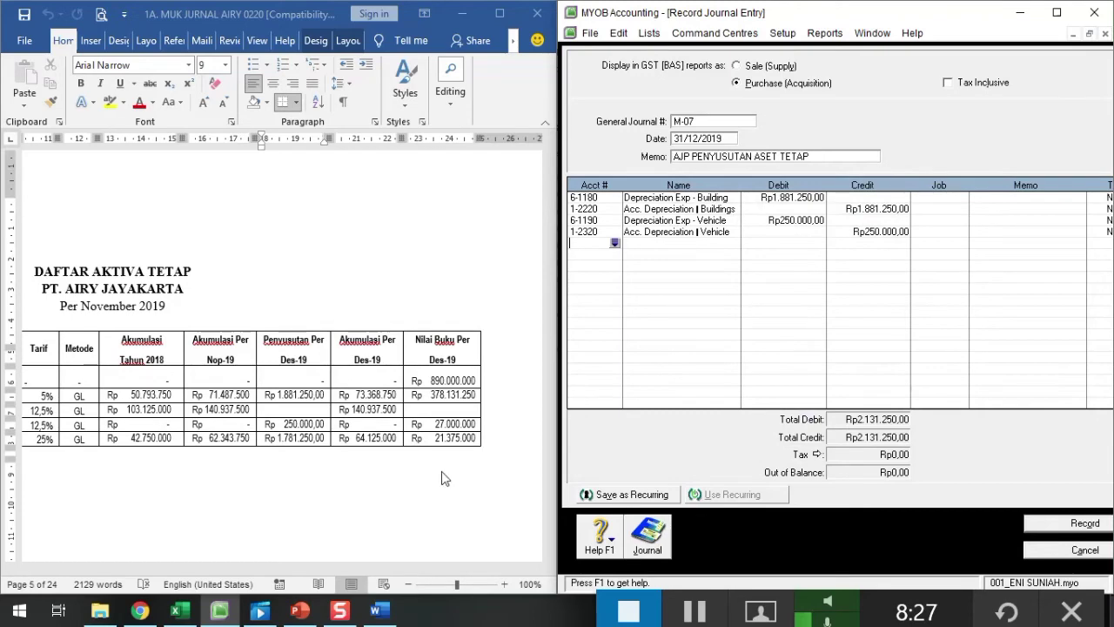
Debit account 6-1200 Depreciation Exp - Equipment with 1.781.250 on the fifth line of entry M-07.
{"action": "left_click", "coordinate": [615, 244]}
{"action": "type", "text": "6-1200"}
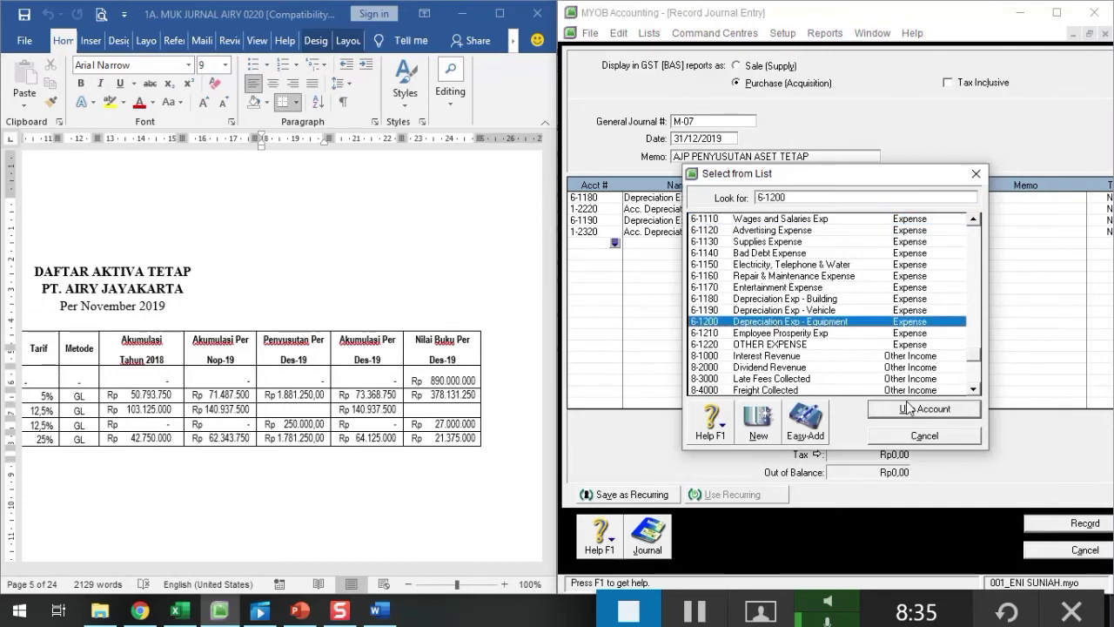
{"action": "left_click", "coordinate": [907, 408]}
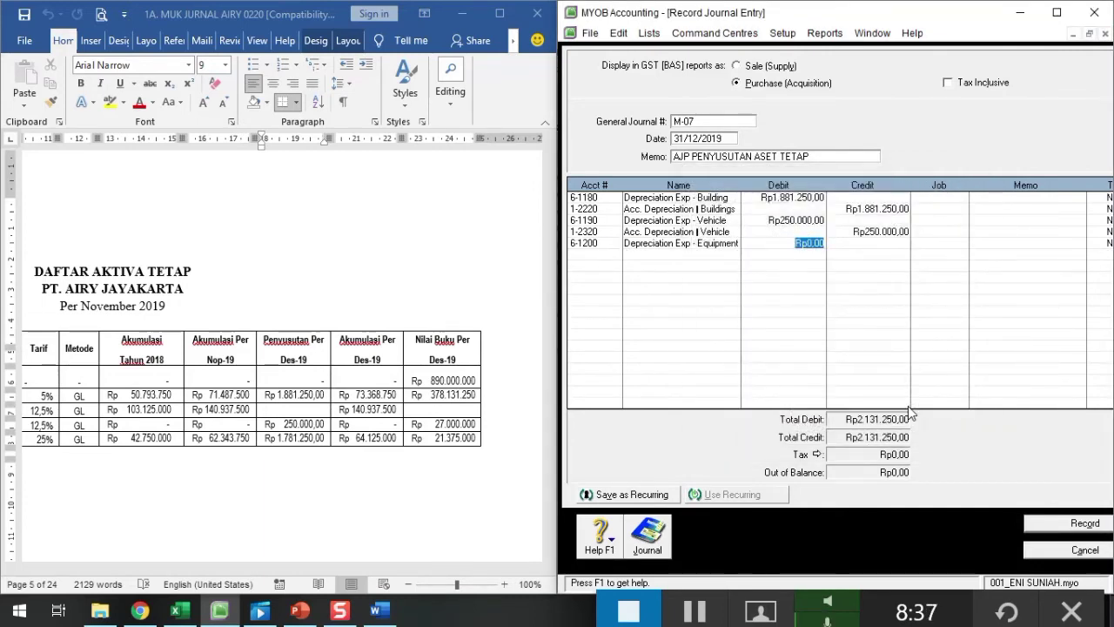
{"action": "type", "text": "1781"}
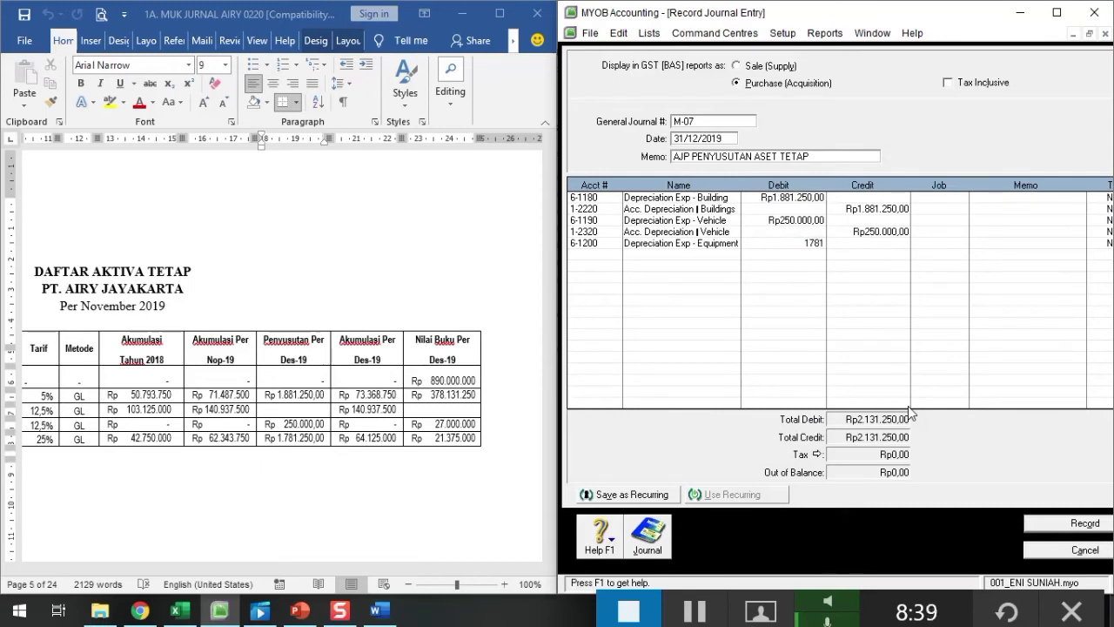
{"action": "type", "text": "250"}
{"action": "key", "text": "Return"}
Credit account 1-2420 Acc. Depreciation - Equipment with 1.781.250 on the sixth line of entry M-07.
{"action": "key", "text": "Return"}
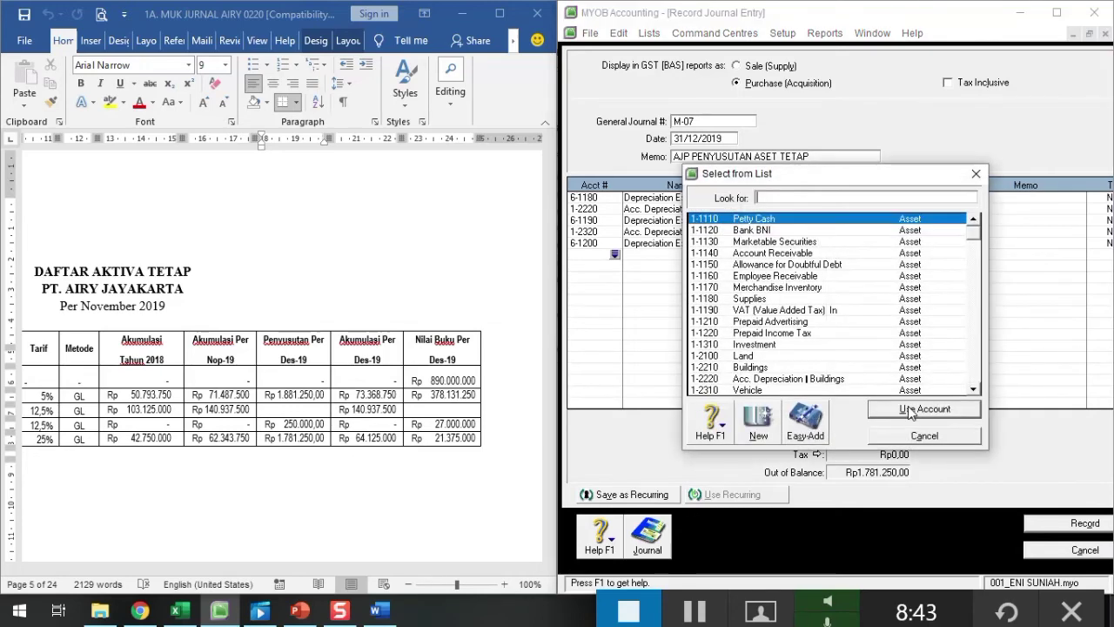
{"action": "type", "text": "1-1210"}
{"action": "scroll", "coordinate": [837, 370], "scroll_direction": "down", "scroll_amount": 1}
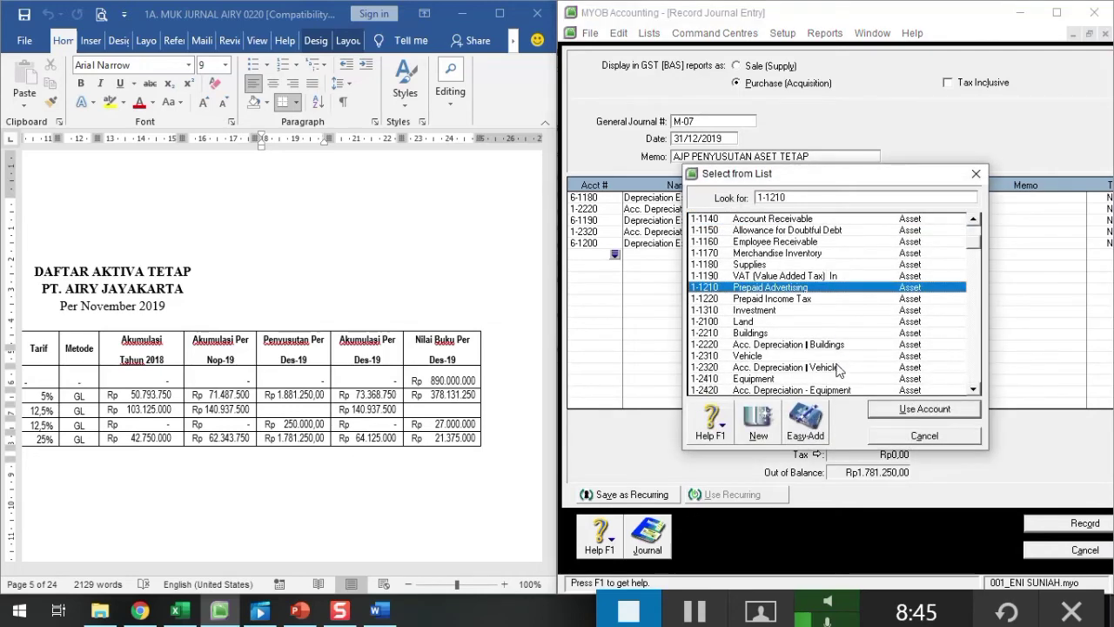
{"action": "left_click", "coordinate": [833, 392]}
{"action": "left_click", "coordinate": [905, 414]}
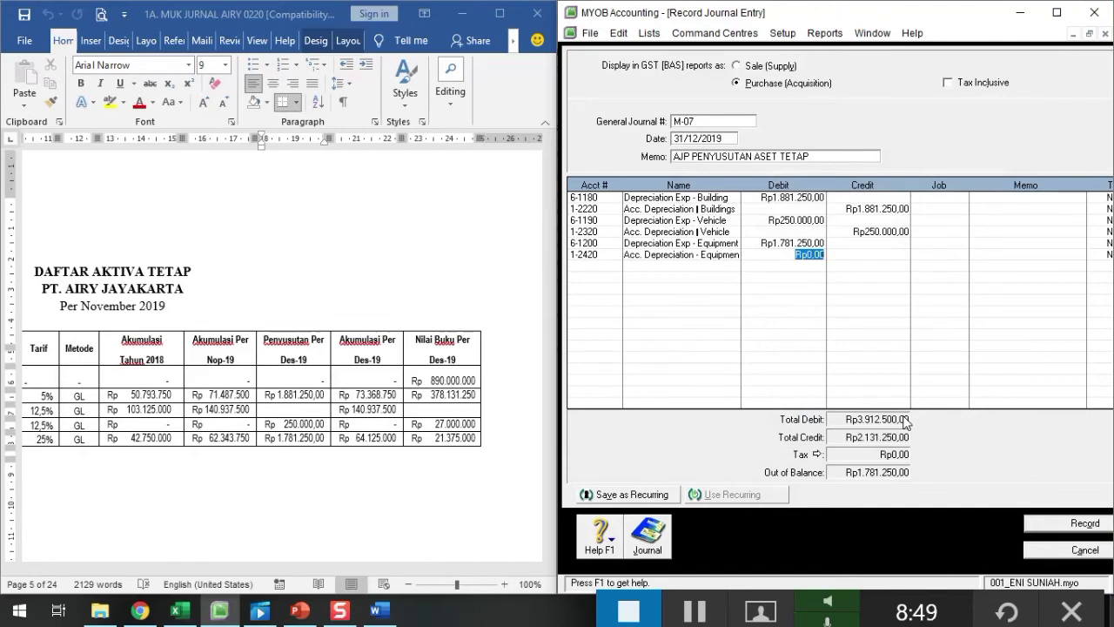
{"action": "key", "text": "Return"}
{"action": "key", "text": "Return"}
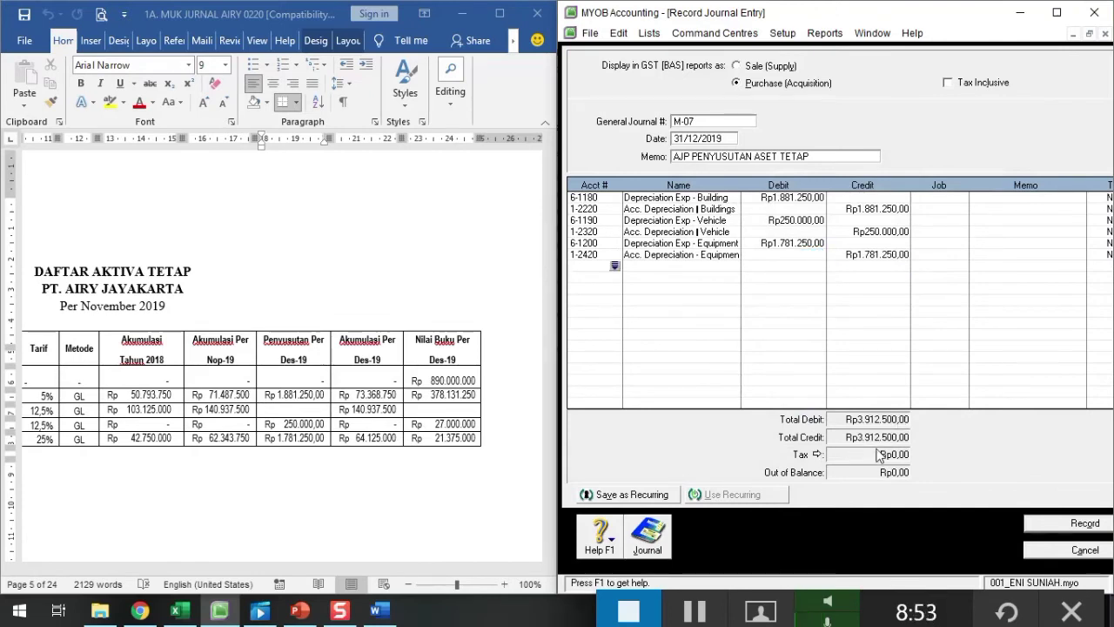
Record entry M-07 and bring the PDF with the memo items back into view in place of the Word document.
{"action": "left_click", "coordinate": [695, 611]}
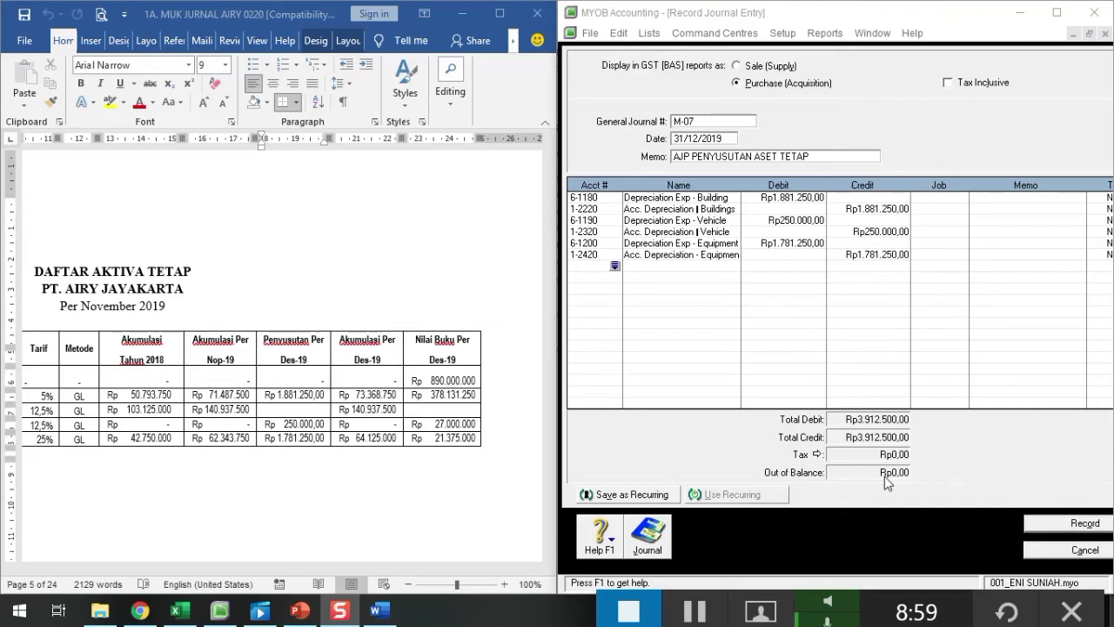
{"action": "left_click", "coordinate": [1096, 526]}
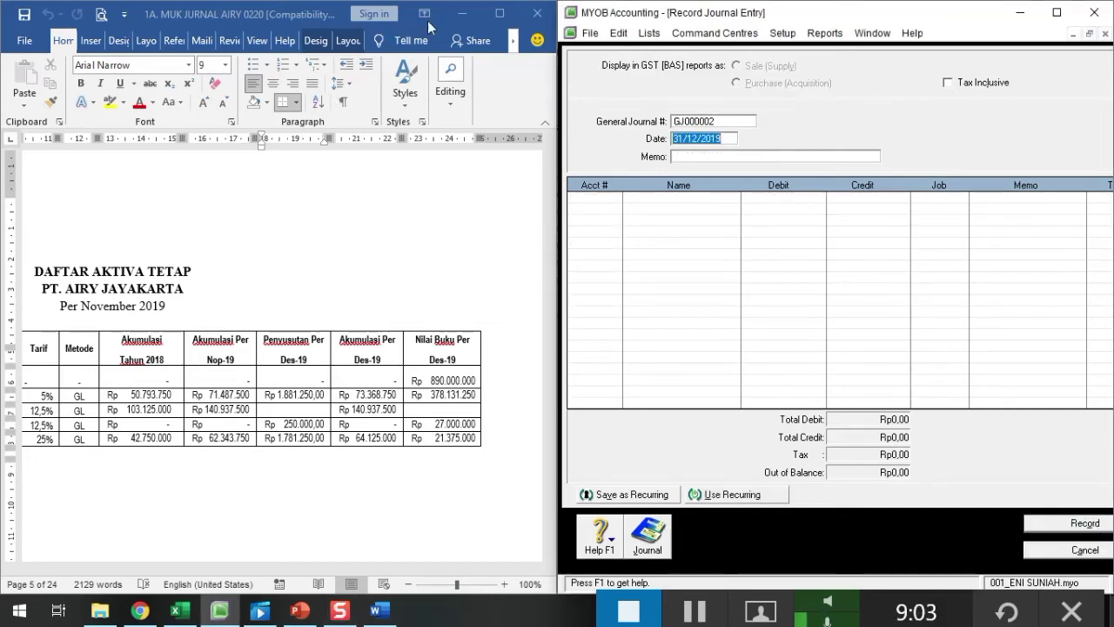
{"action": "left_click", "coordinate": [462, 15]}
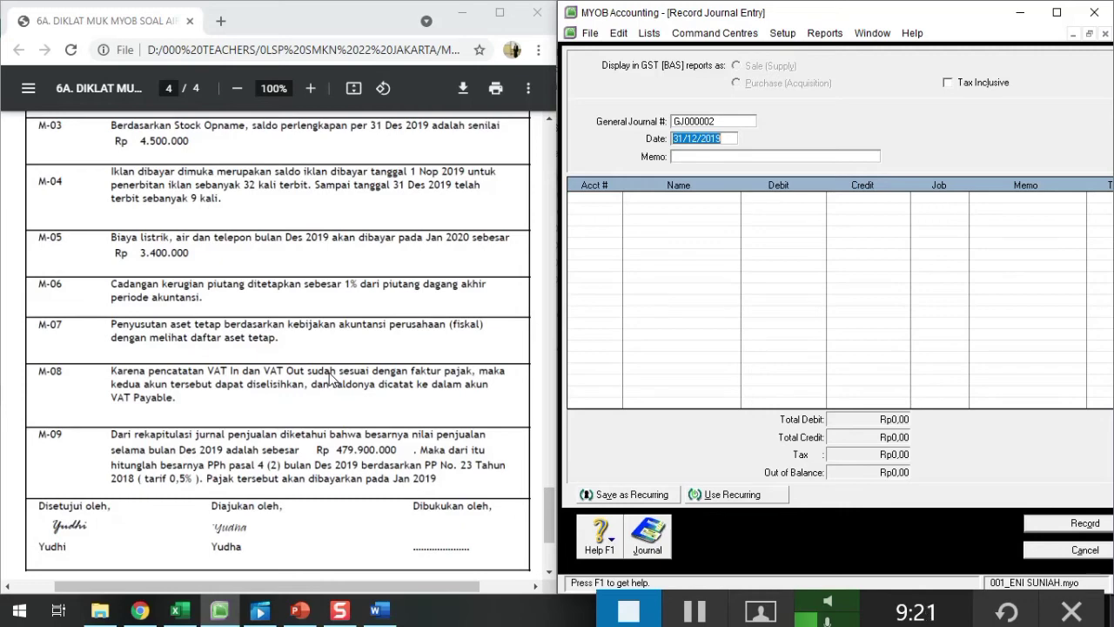
Display the December trial balance for FY 2019, examine the VAT In and VAT Out balances, and close the report.
{"action": "left_click", "coordinate": [824, 38]}
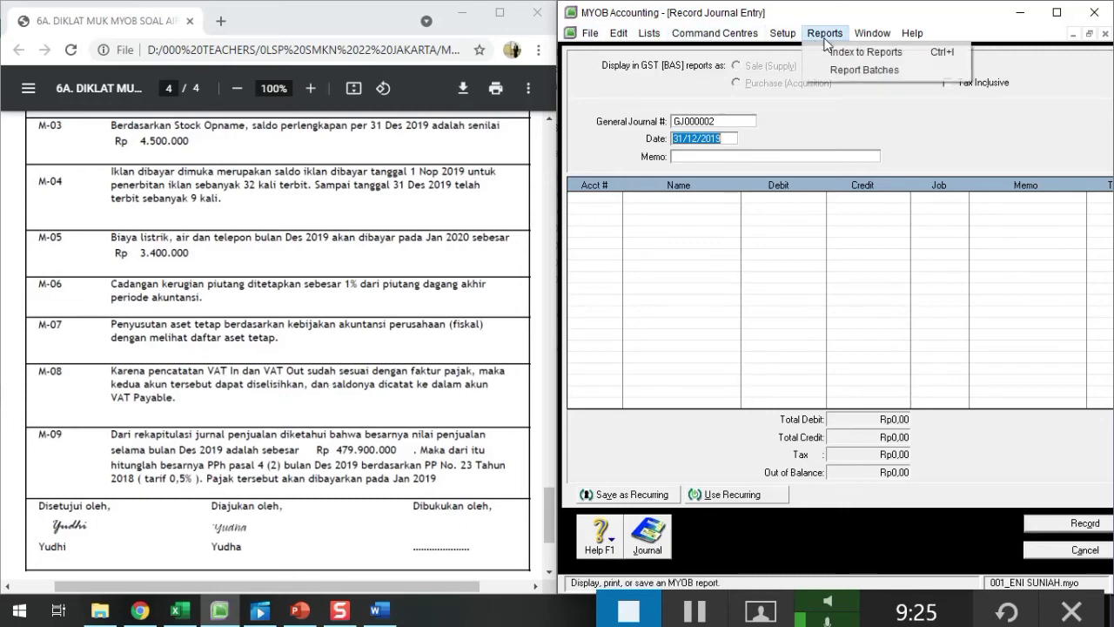
{"action": "left_click", "coordinate": [834, 52]}
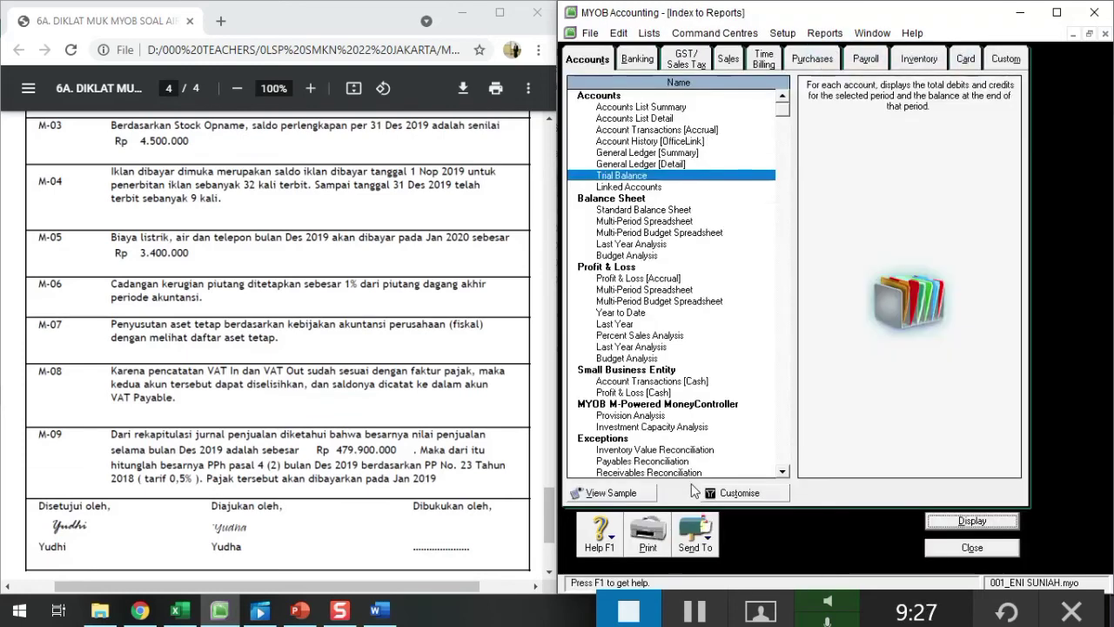
{"action": "left_click", "coordinate": [722, 493]}
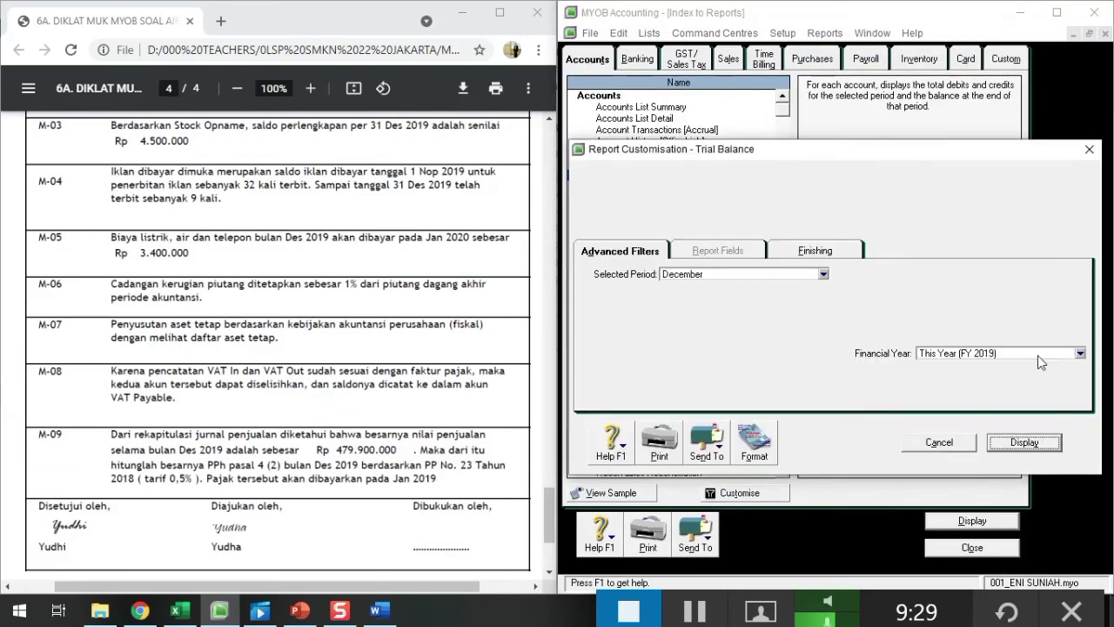
{"action": "left_click", "coordinate": [1025, 442]}
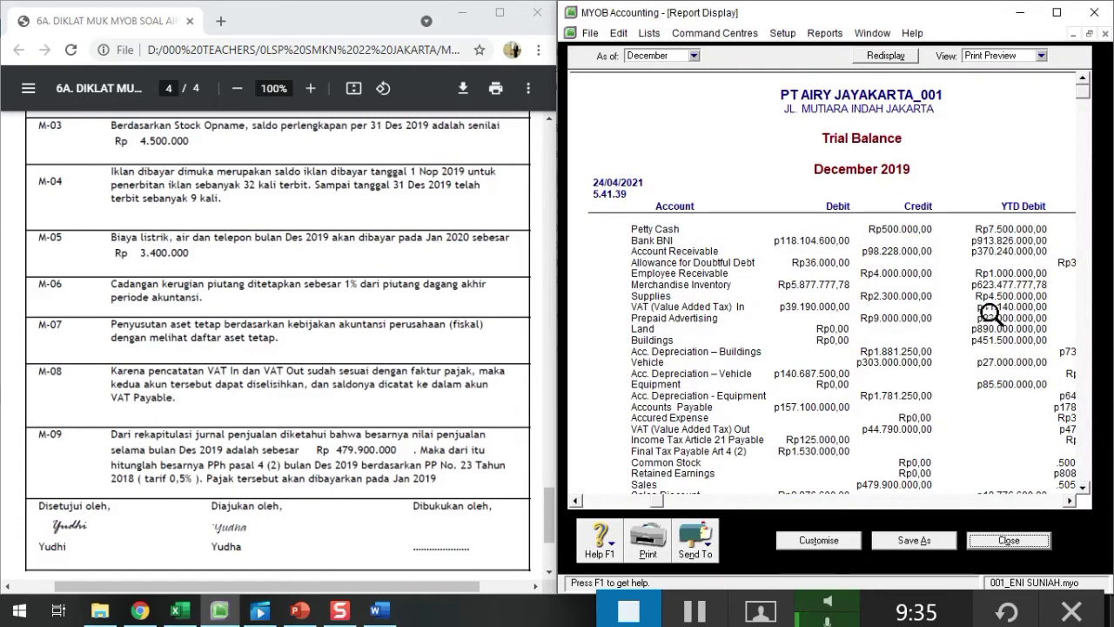
{"action": "left_click", "coordinate": [706, 607]}
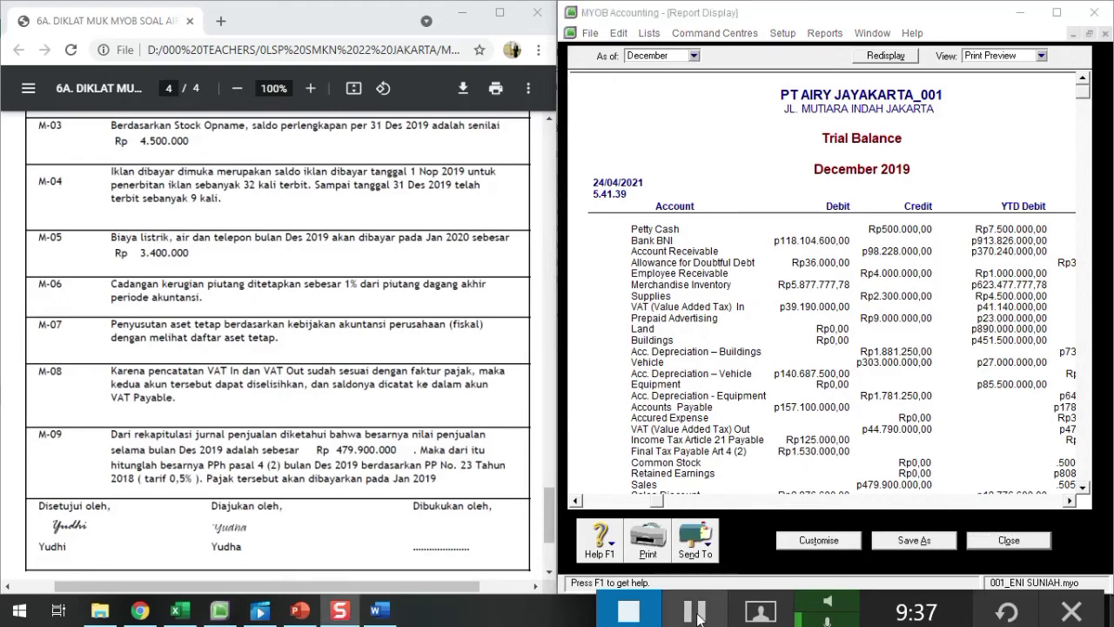
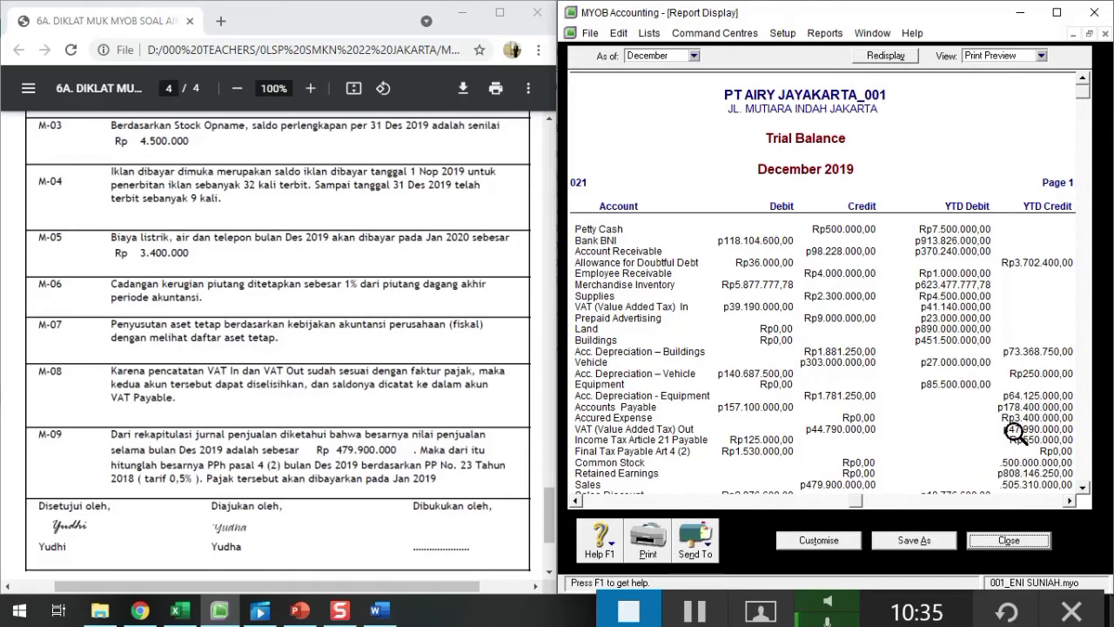
{"action": "left_click", "coordinate": [1007, 544]}
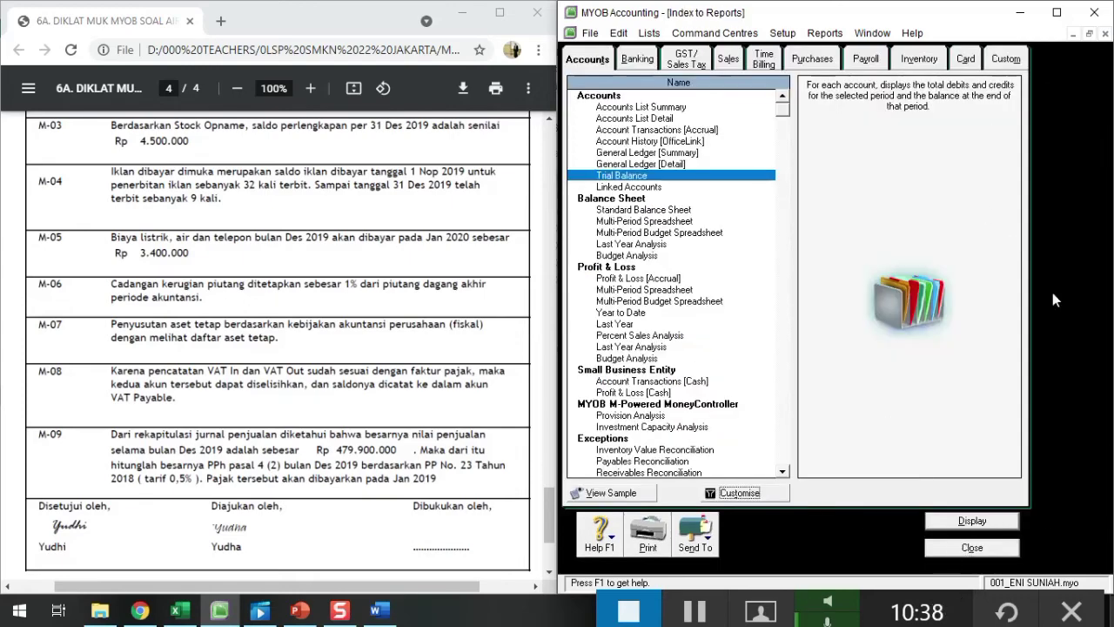
Restore the overlapping windows and head the new journal entry with number M-09 and memo AJP VAT IN, VAT OUT, DAN VAT PAYABLE.
{"action": "left_click", "coordinate": [1089, 33]}
{"action": "left_click_drag", "start_coordinate": [931, 61], "coordinate": [911, 348]}
{"action": "left_click", "coordinate": [739, 146]}
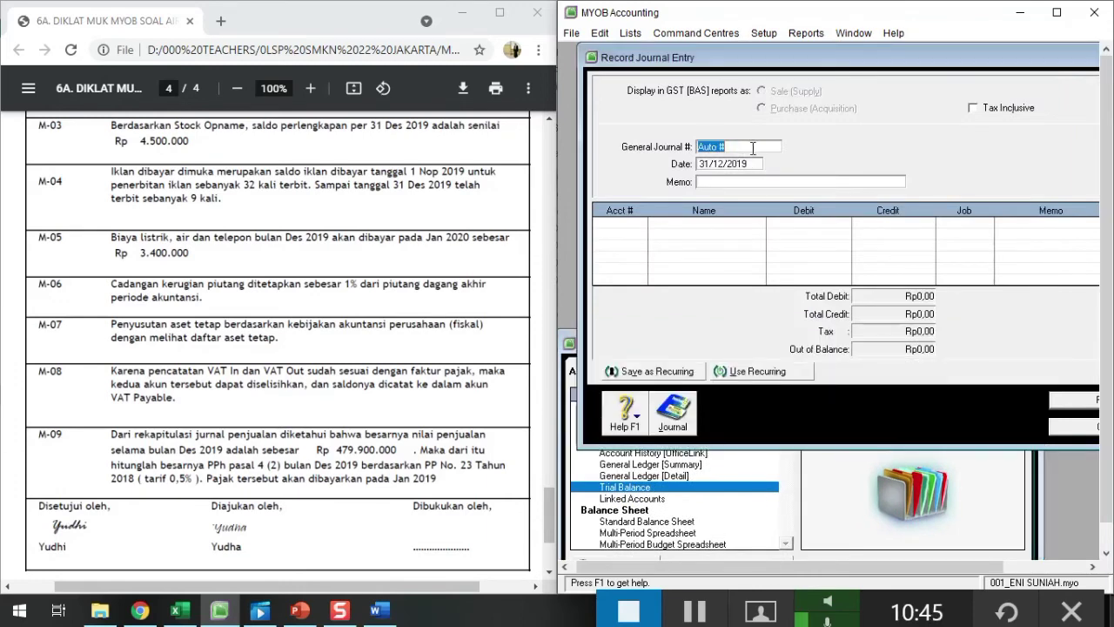
{"action": "type", "text": "M-09"}
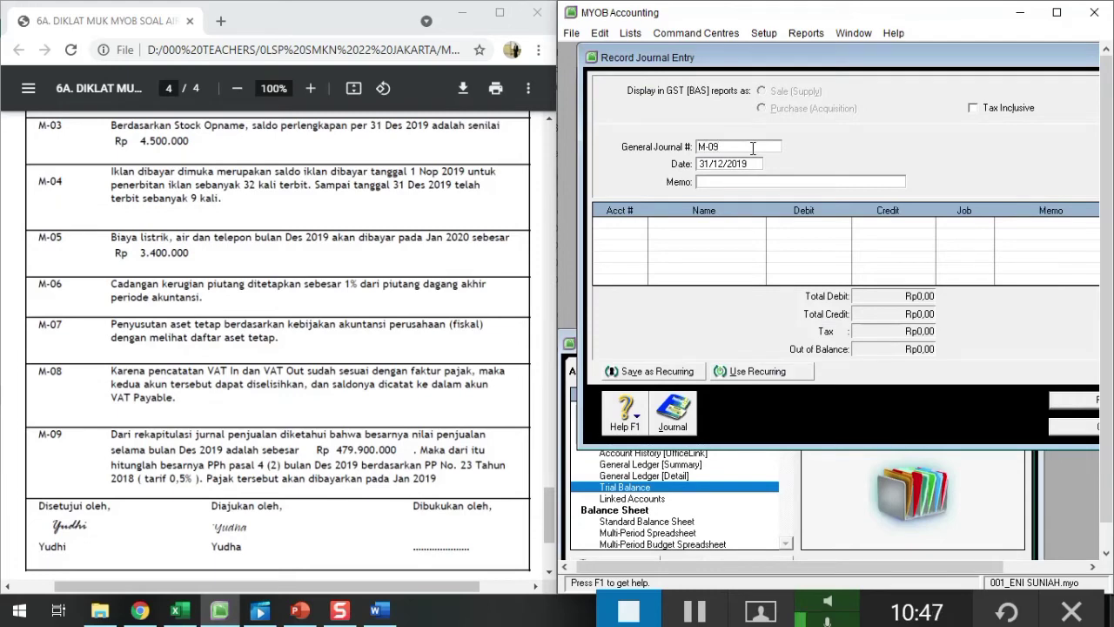
{"action": "key", "text": "Tab"}
{"action": "key", "text": "Tab"}
{"action": "type", "text": "AJP"}
{"action": "type", "text": " AT I"}
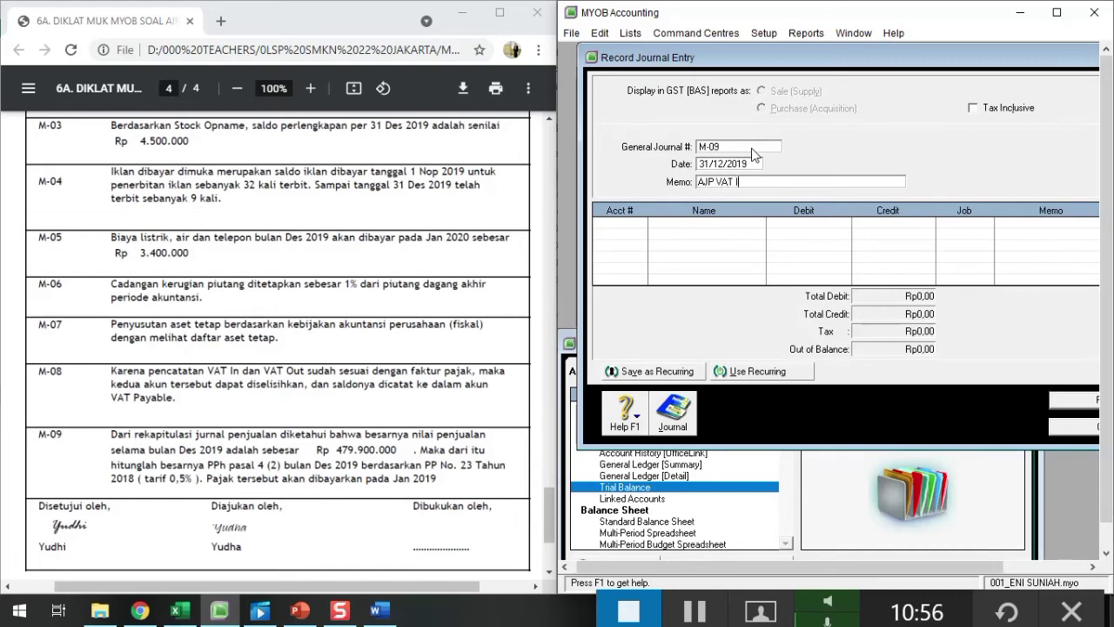
{"action": "type", "text": "N N, VAT OUT, DAN"}
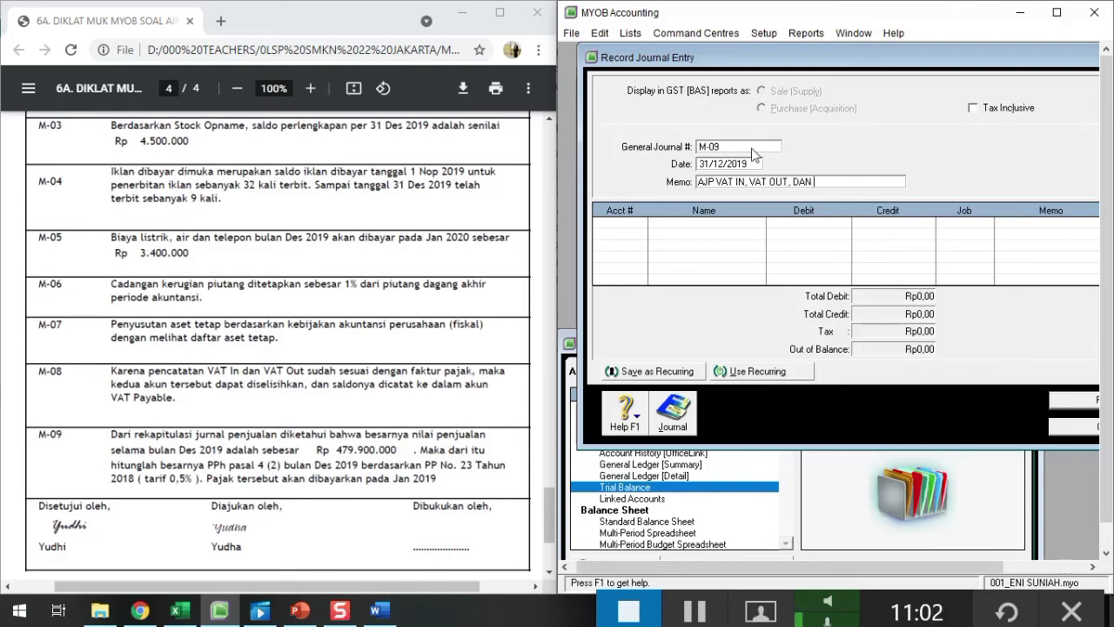
{"action": "type", "text": " VAT PAYABLE"}
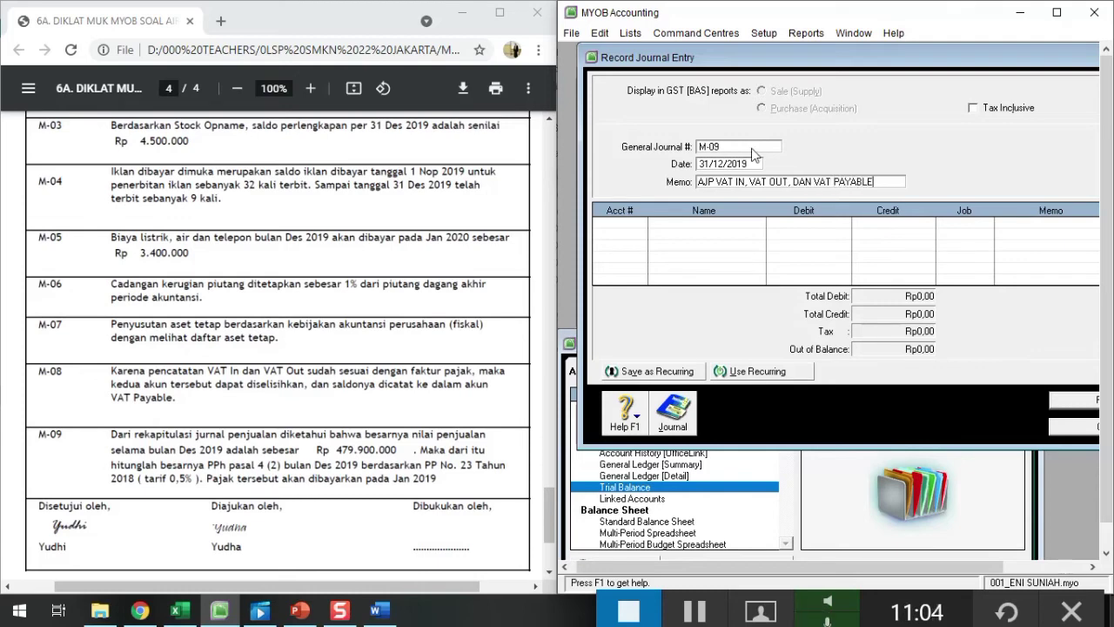
{"action": "key", "text": "Tab"}
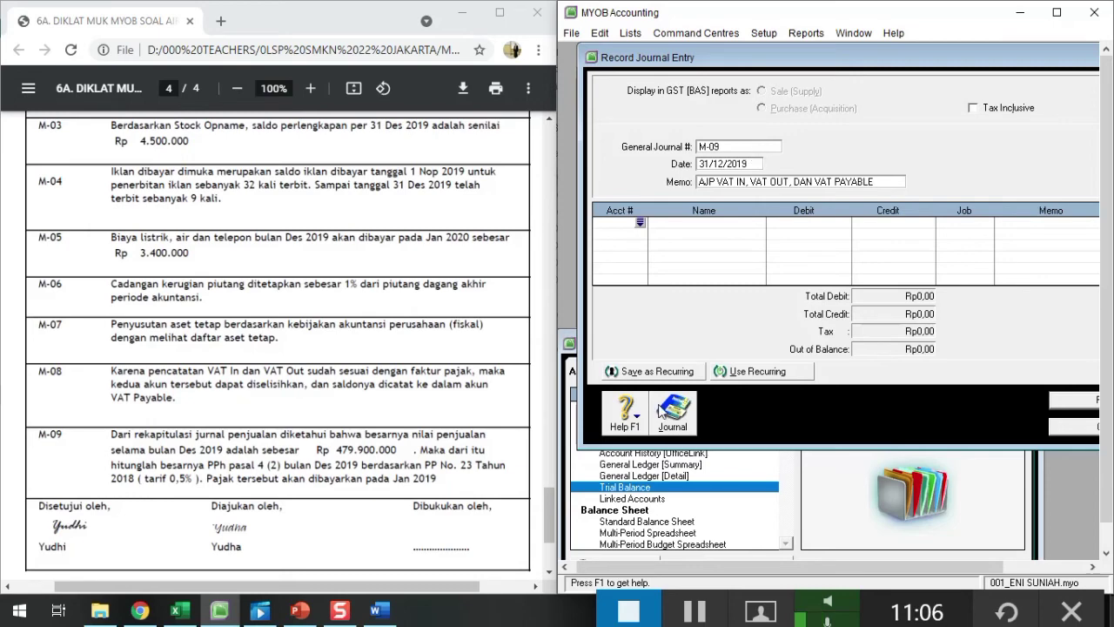
Reopen the December trial balance beneath the journal entry and look up the year-to-date credit balance of VAT Out.
{"action": "left_click", "coordinate": [817, 511]}
{"action": "left_click_drag", "start_coordinate": [745, 346], "coordinate": [730, 245]}
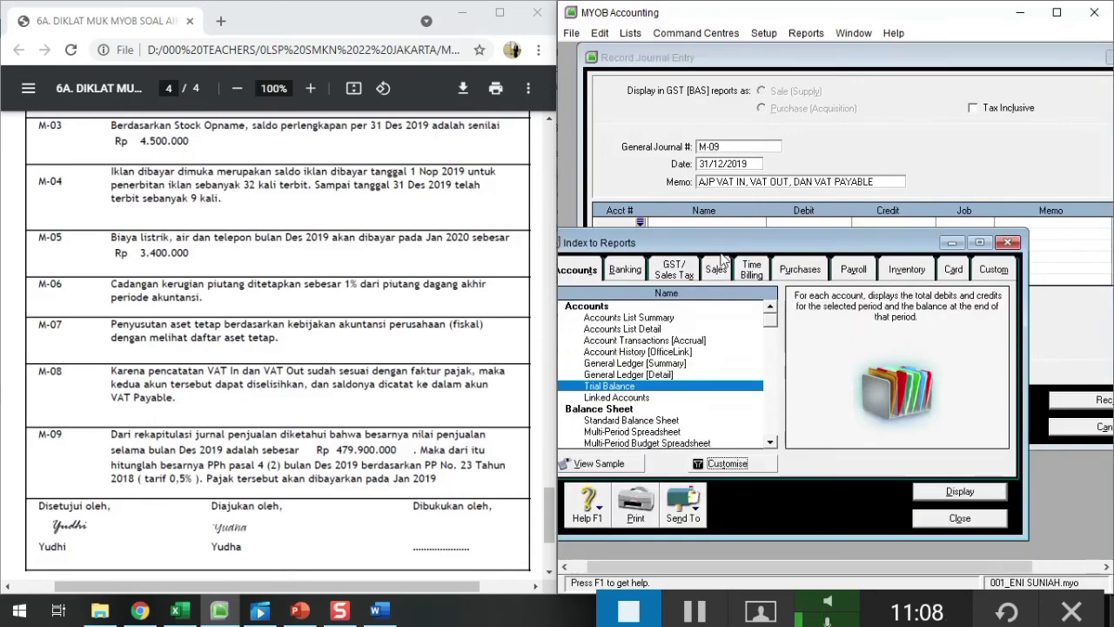
{"action": "left_click", "coordinate": [699, 464]}
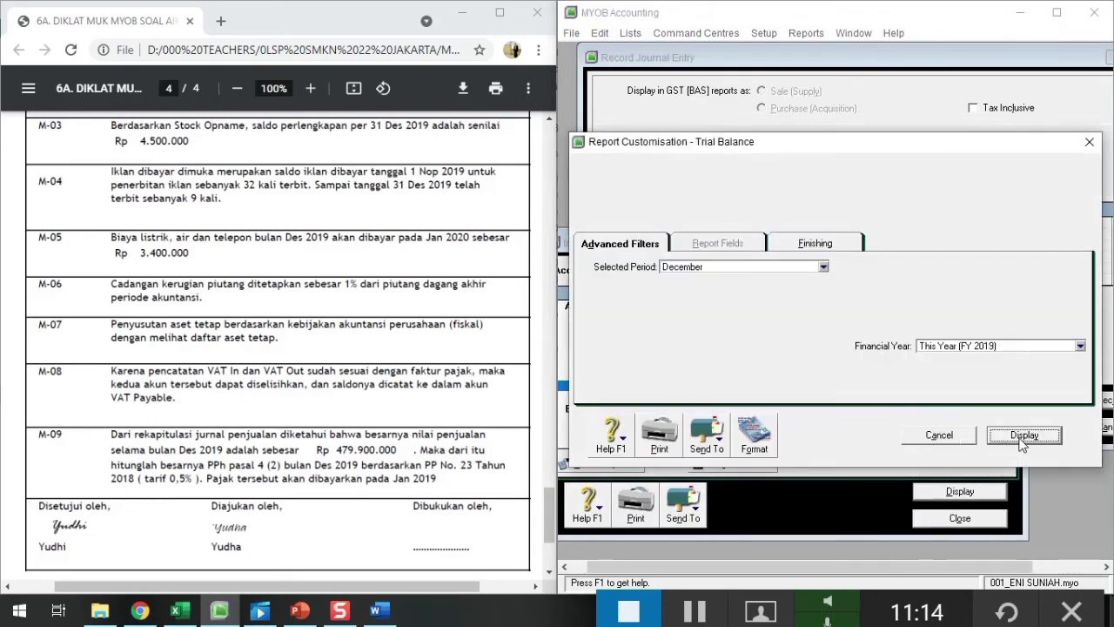
{"action": "left_click", "coordinate": [1023, 437]}
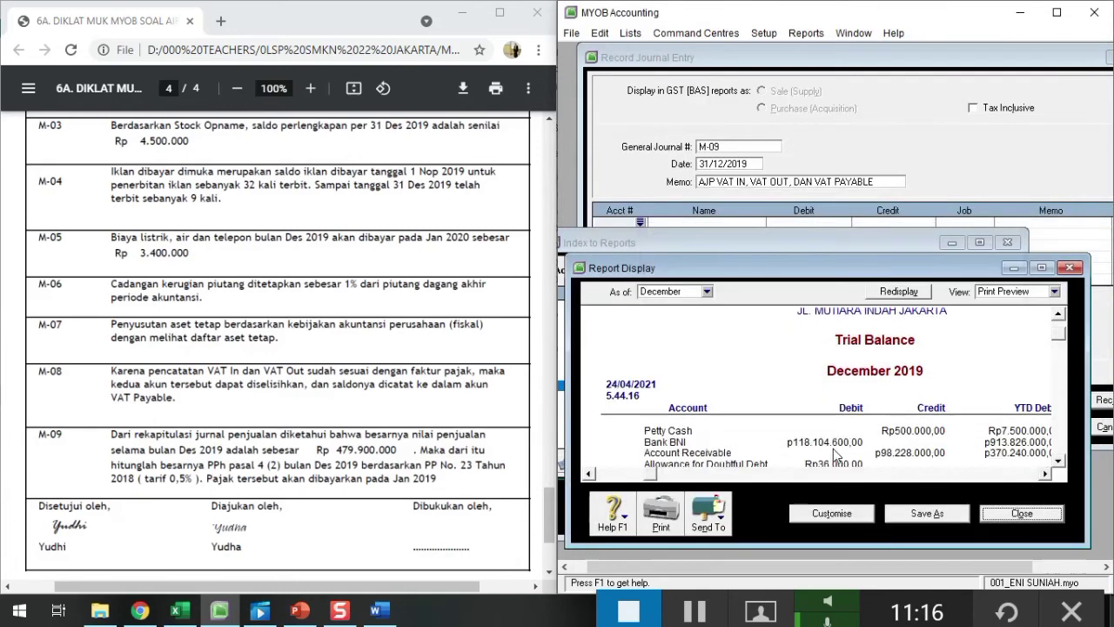
{"action": "scroll", "coordinate": [838, 444], "scroll_direction": "down", "scroll_amount": 2}
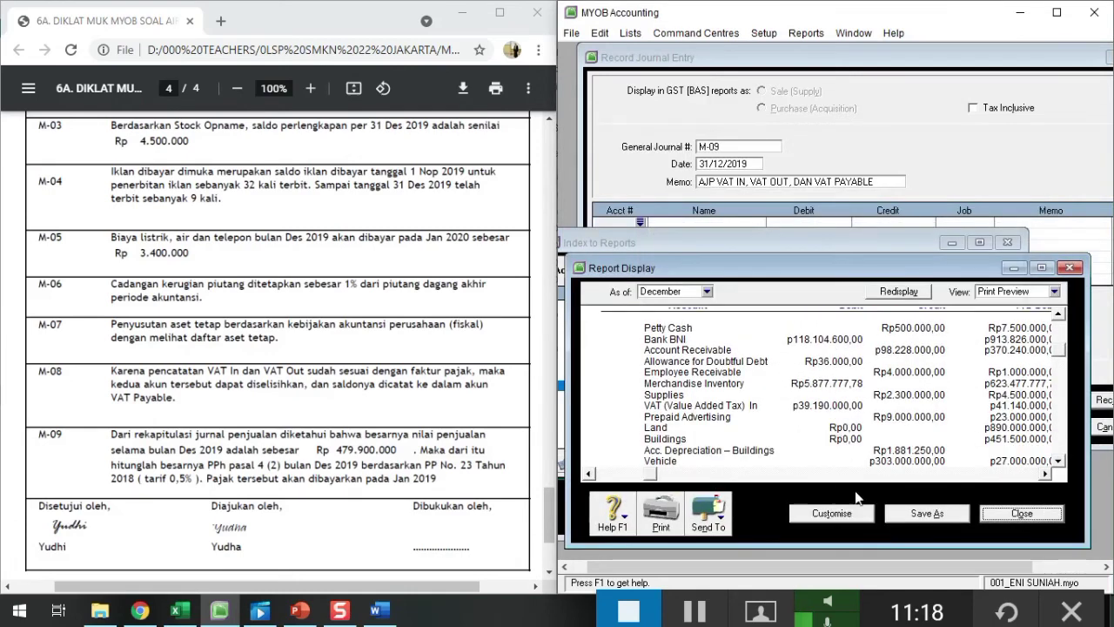
{"action": "scroll", "coordinate": [696, 441], "scroll_direction": "down", "scroll_amount": 2}
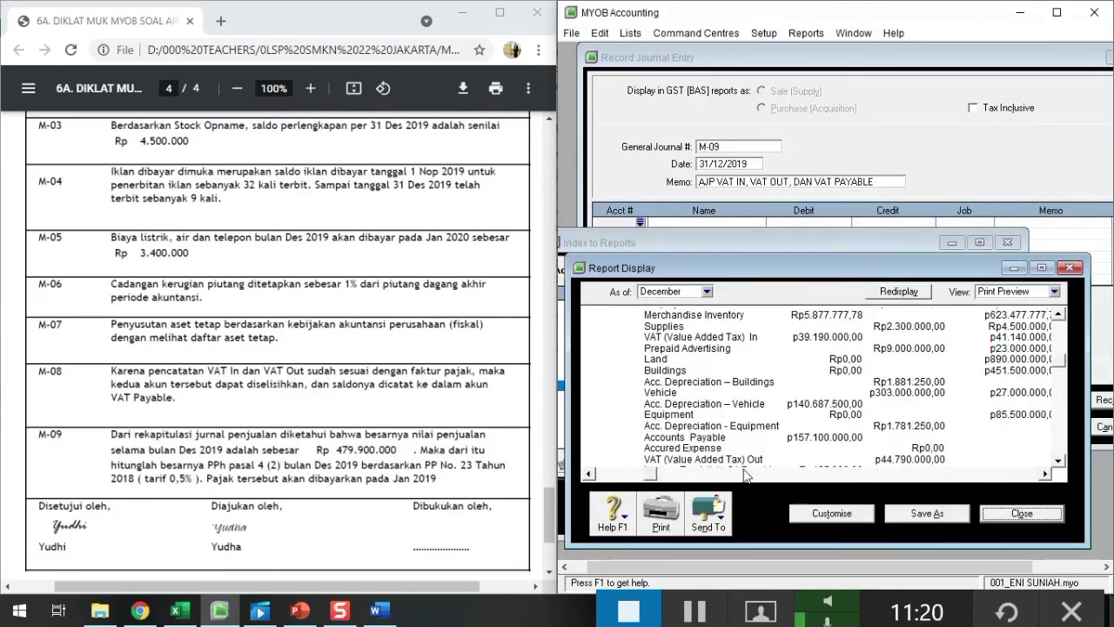
{"action": "left_click", "coordinate": [1045, 474]}
{"action": "left_click", "coordinate": [1045, 474]}
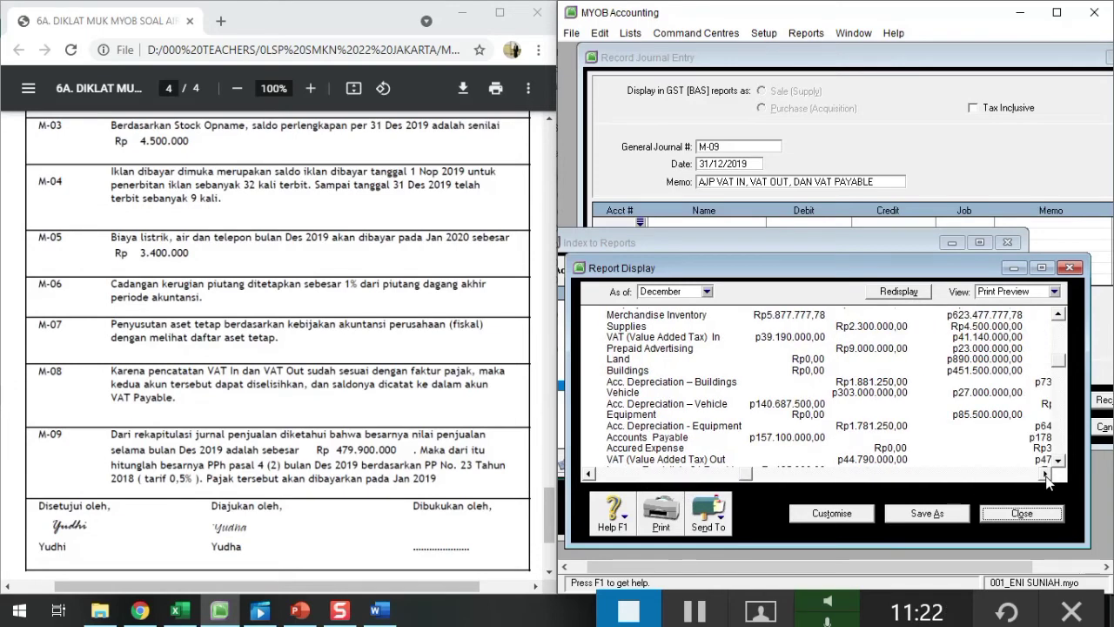
{"action": "left_click", "coordinate": [1045, 474]}
{"action": "left_click", "coordinate": [1045, 474]}
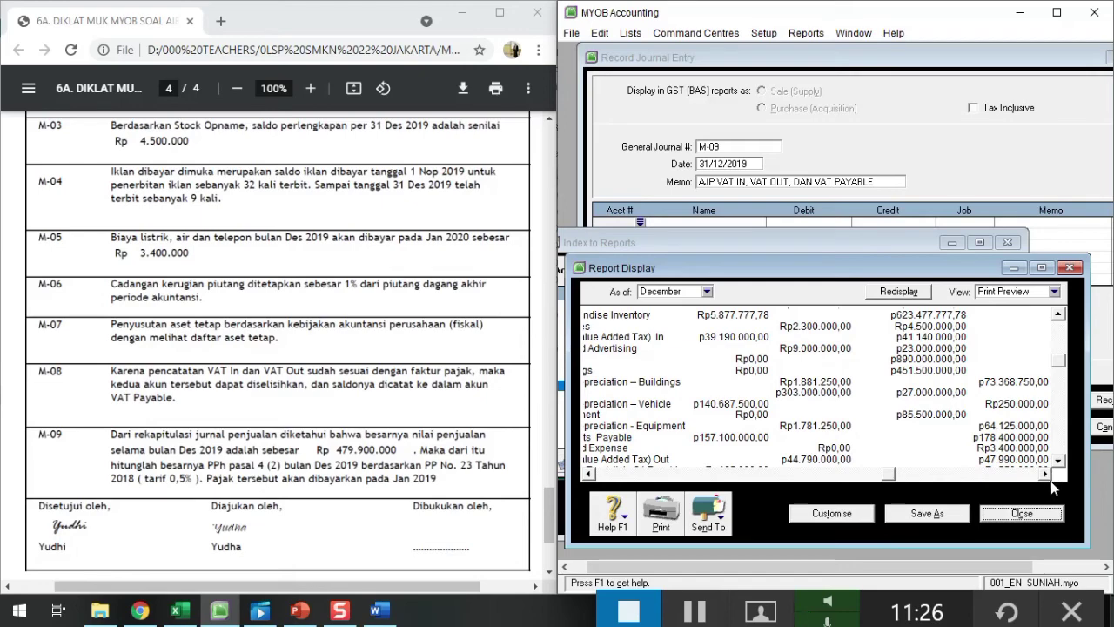
{"action": "left_click", "coordinate": [1045, 474]}
{"action": "left_click", "coordinate": [1045, 474]}
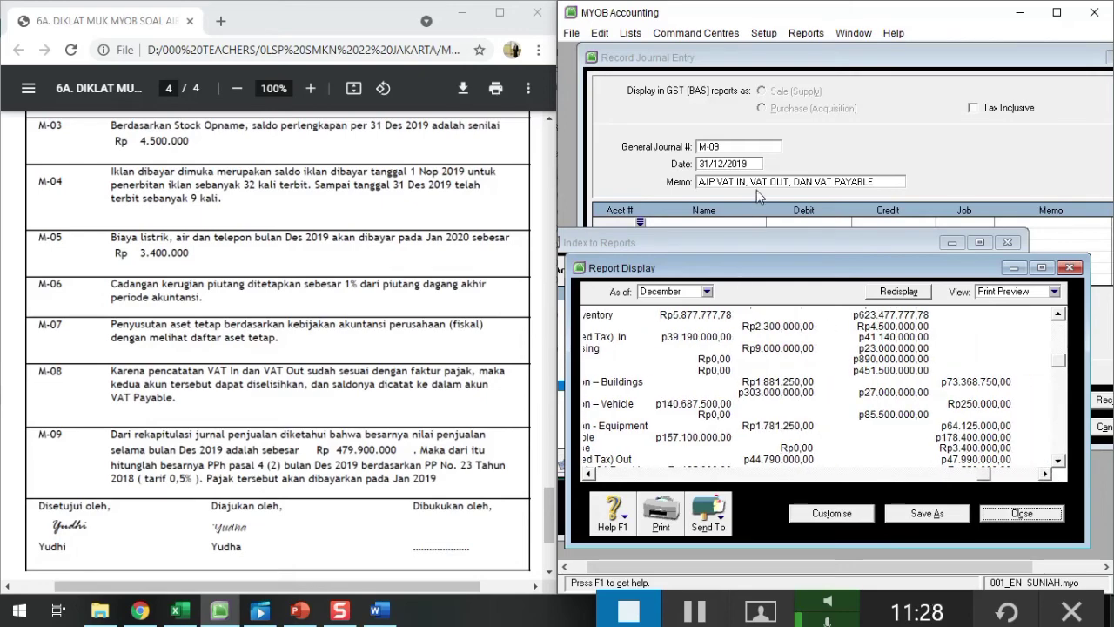
Debit account 2-1130 VAT (Value Added Tax) Out with 47.990.000 on the first line of entry M-09.
{"action": "left_click", "coordinate": [934, 183]}
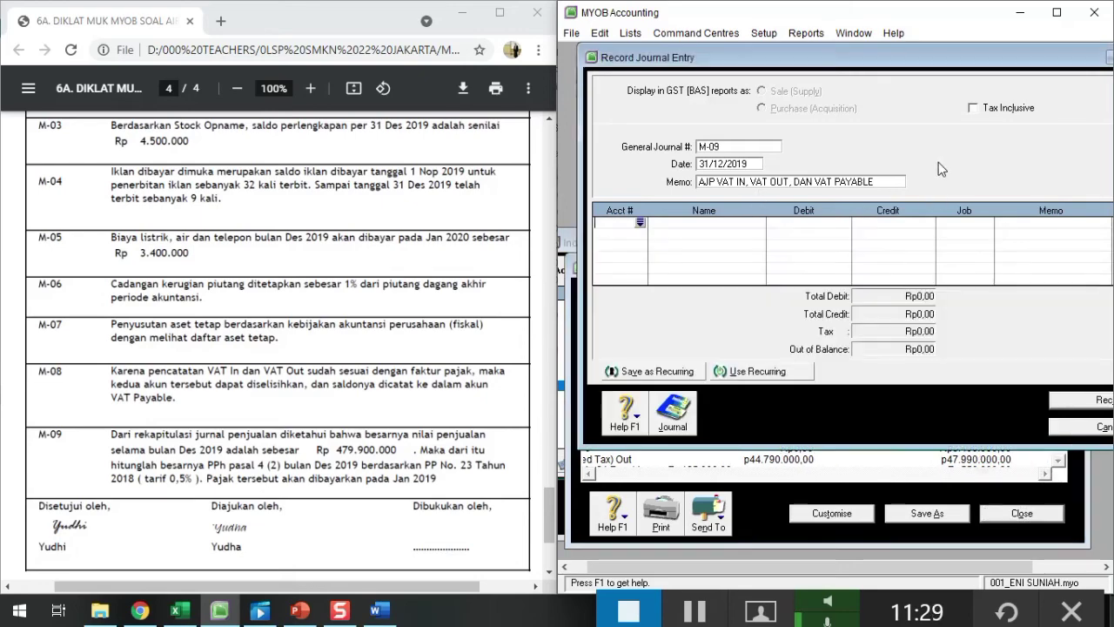
{"action": "left_click", "coordinate": [640, 224]}
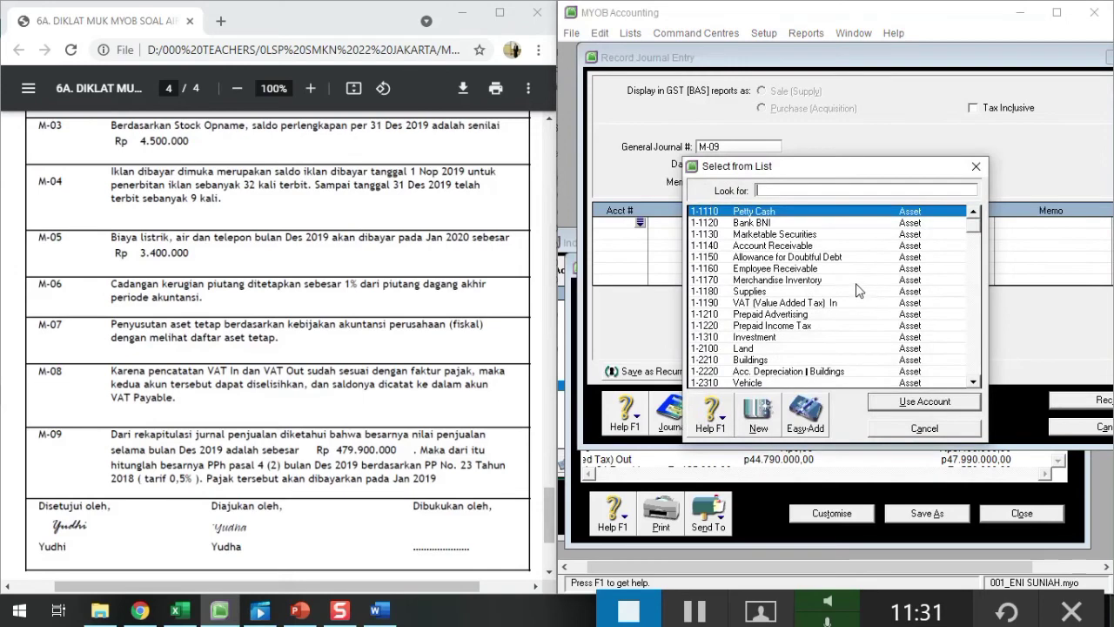
{"action": "left_click", "coordinate": [799, 373]}
{"action": "scroll", "coordinate": [818, 341], "scroll_direction": "down", "scroll_amount": 4}
{"action": "left_click", "coordinate": [831, 333]}
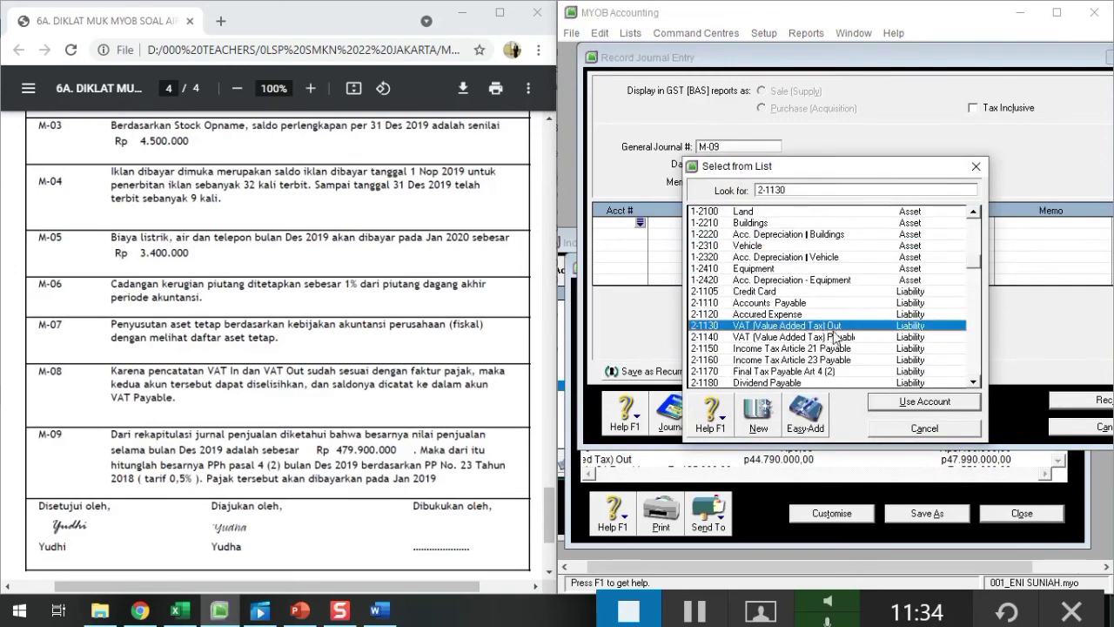
{"action": "left_click", "coordinate": [917, 401]}
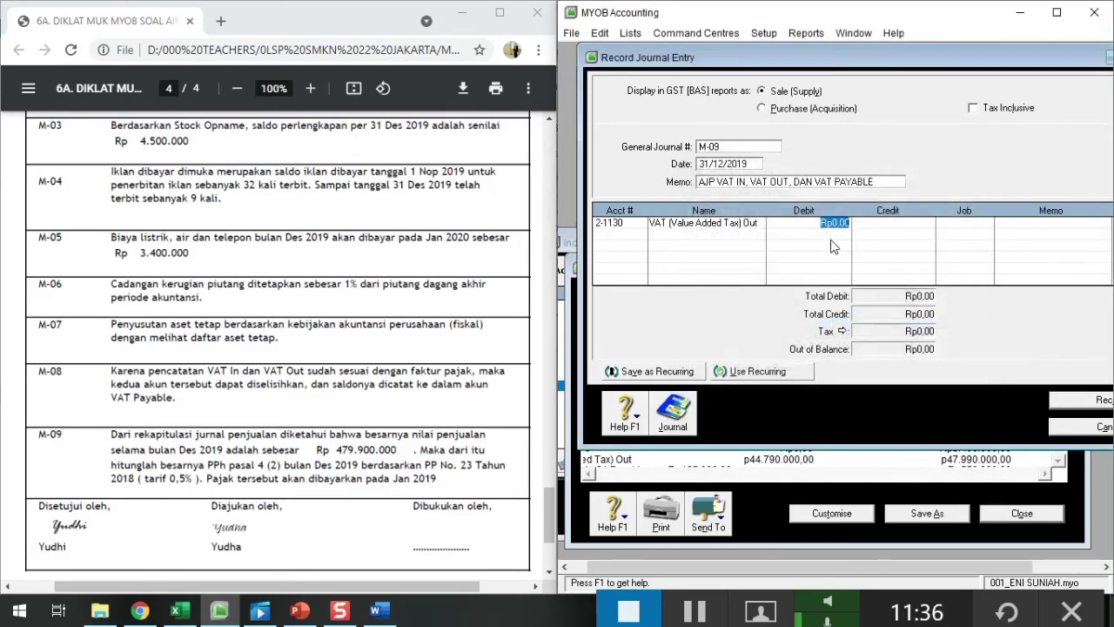
{"action": "type", "text": "47.990.000"}
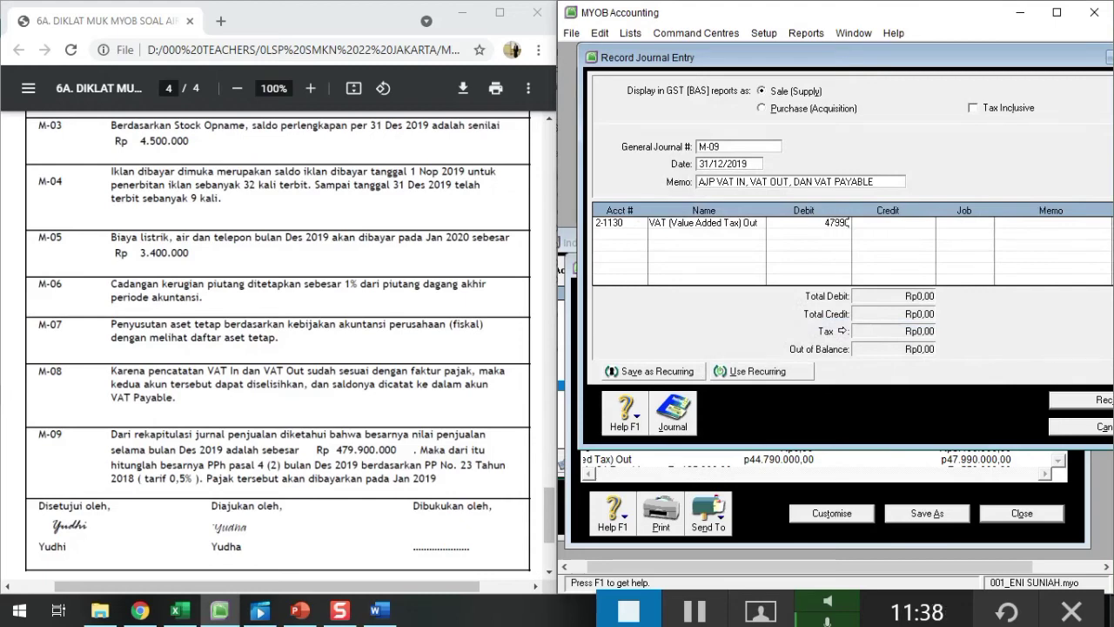
{"action": "key", "text": "Return"}
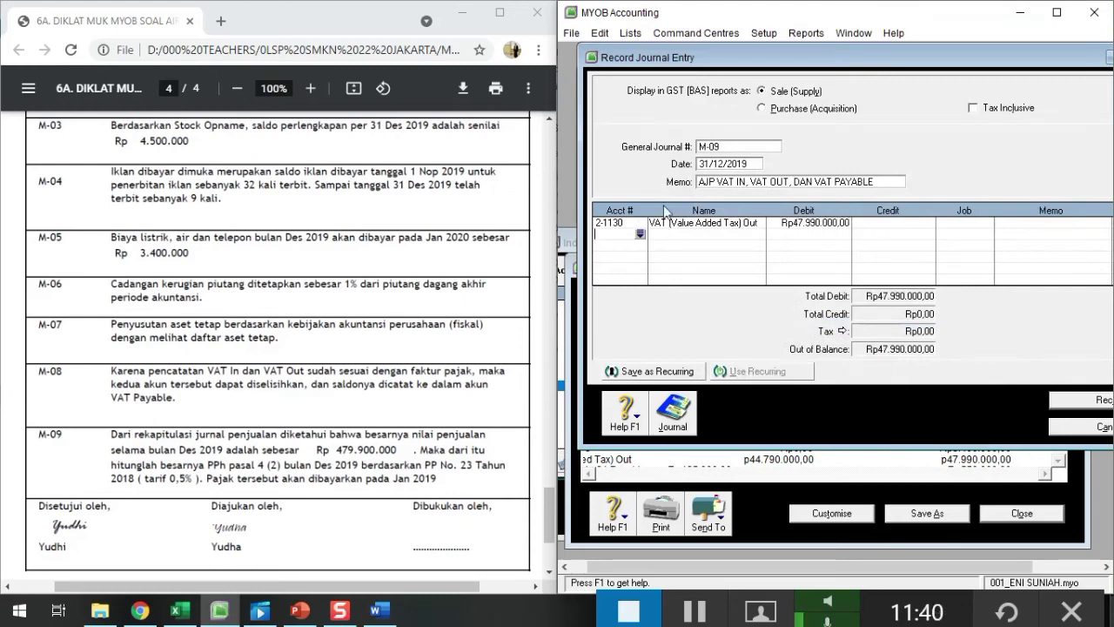
Return to the trial balance and look up the year-to-date debit balance of VAT In.
{"action": "left_click", "coordinate": [574, 269]}
{"action": "left_click", "coordinate": [837, 370]}
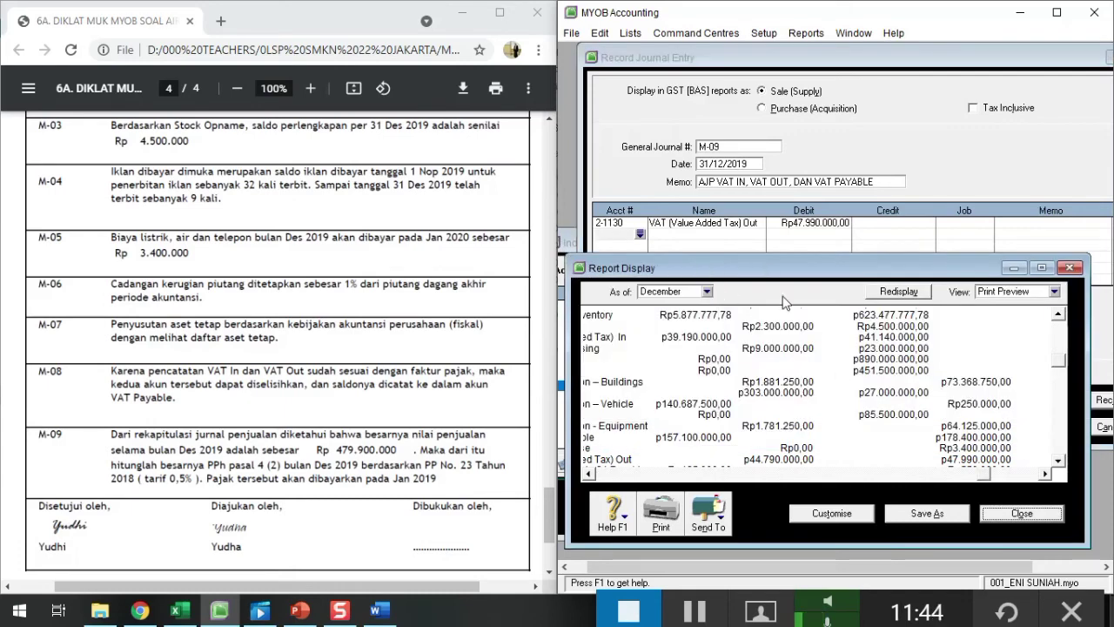
{"action": "scroll", "coordinate": [864, 427], "scroll_direction": "up", "scroll_amount": 3}
{"action": "scroll", "coordinate": [863, 427], "scroll_direction": "up", "scroll_amount": 3}
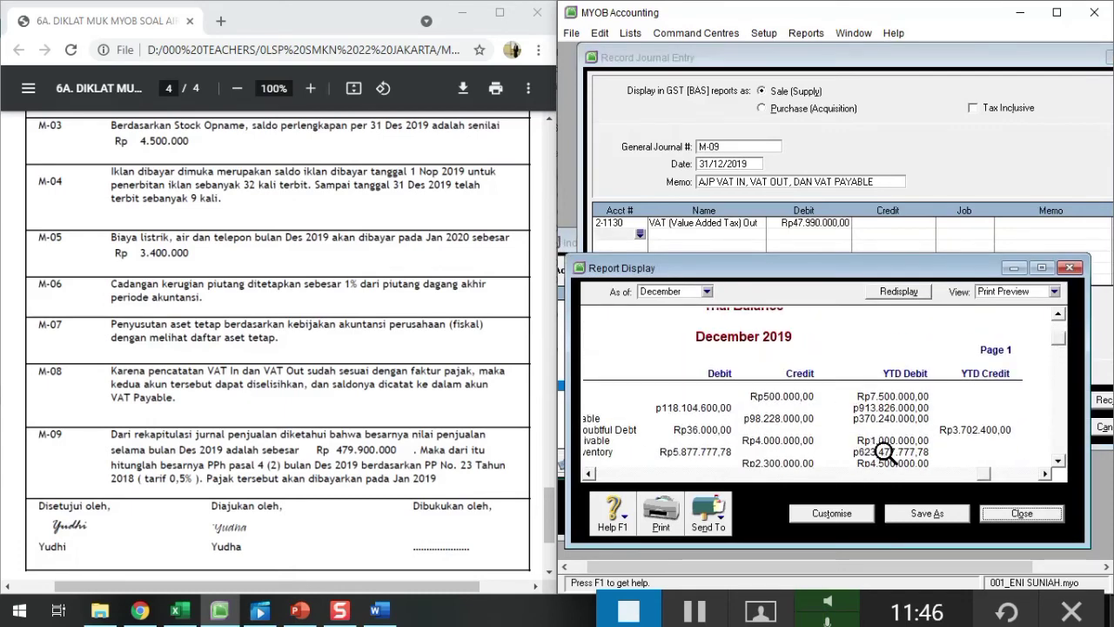
{"action": "scroll", "coordinate": [863, 450], "scroll_direction": "down", "scroll_amount": 2}
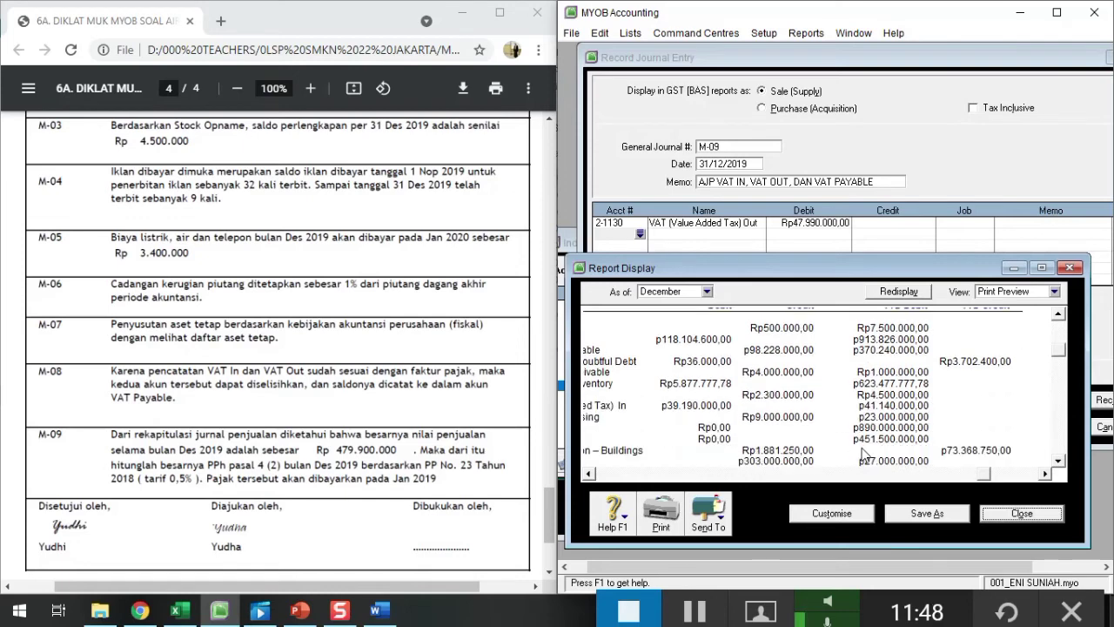
{"action": "scroll", "coordinate": [864, 450], "scroll_direction": "down", "scroll_amount": 1}
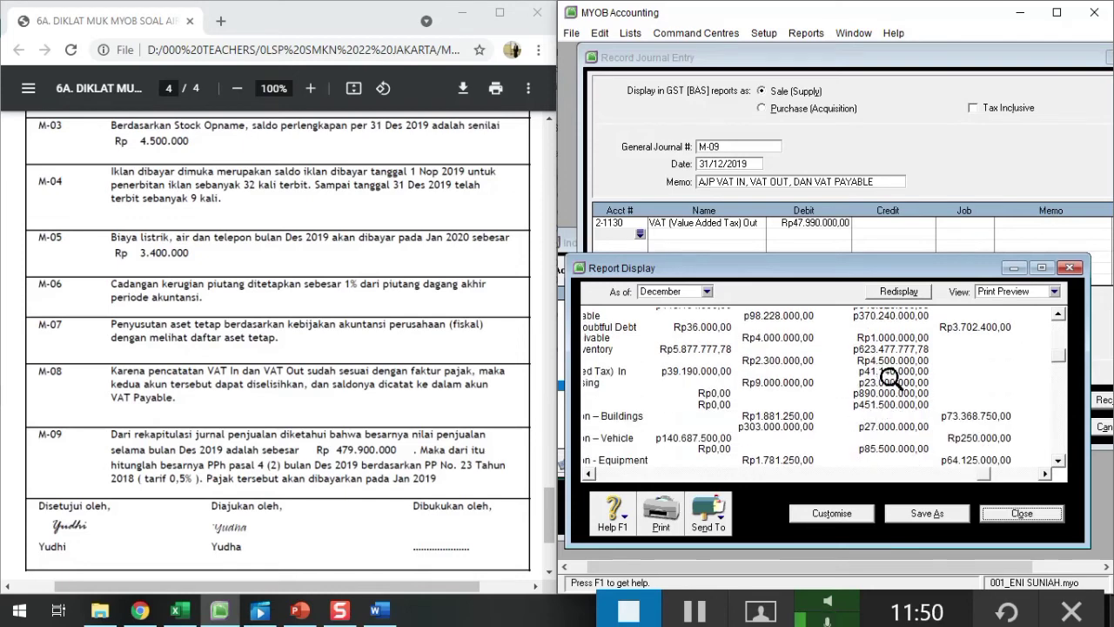
{"action": "scroll", "coordinate": [882, 379], "scroll_direction": "up", "scroll_amount": 2}
{"action": "scroll", "coordinate": [891, 370], "scroll_direction": "down", "scroll_amount": 2}
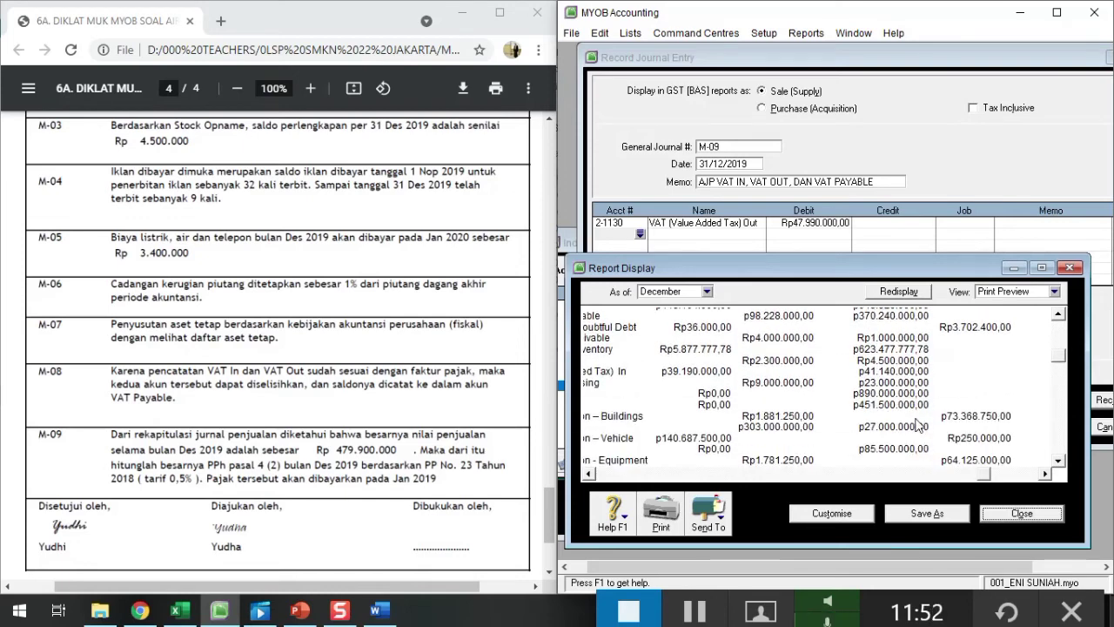
{"action": "left_click", "coordinate": [590, 474]}
{"action": "left_click", "coordinate": [590, 474]}
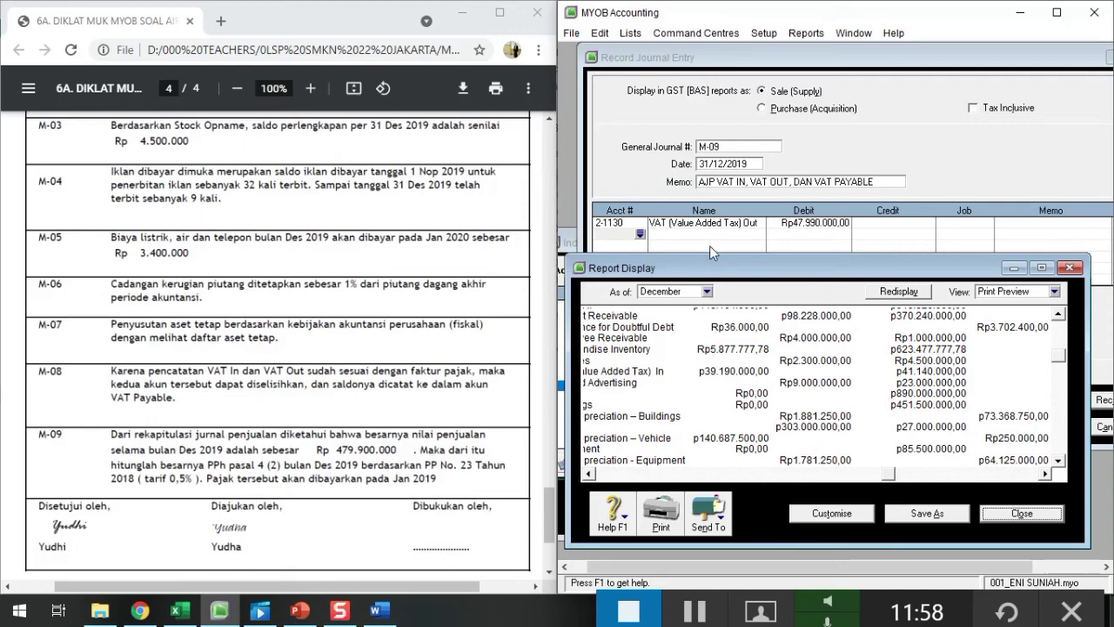
Credit account 1-1190 VAT (Value Added Tax) In with 41.140.000 on the second line of entry M-09.
{"action": "left_click", "coordinate": [640, 235]}
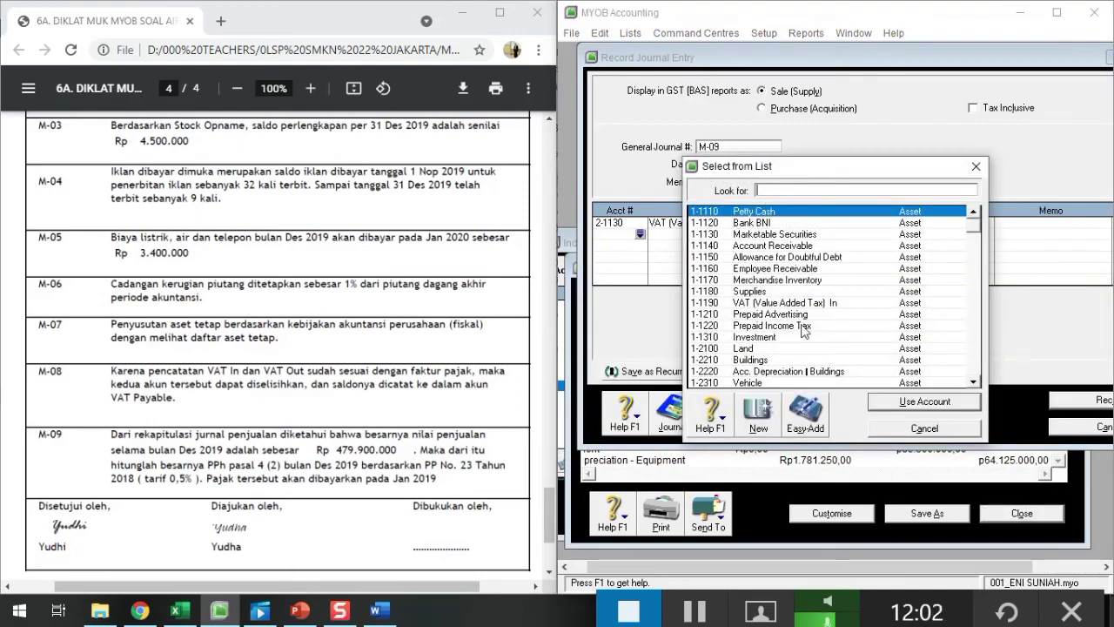
{"action": "type", "text": "1-1190"}
{"action": "left_click", "coordinate": [912, 401]}
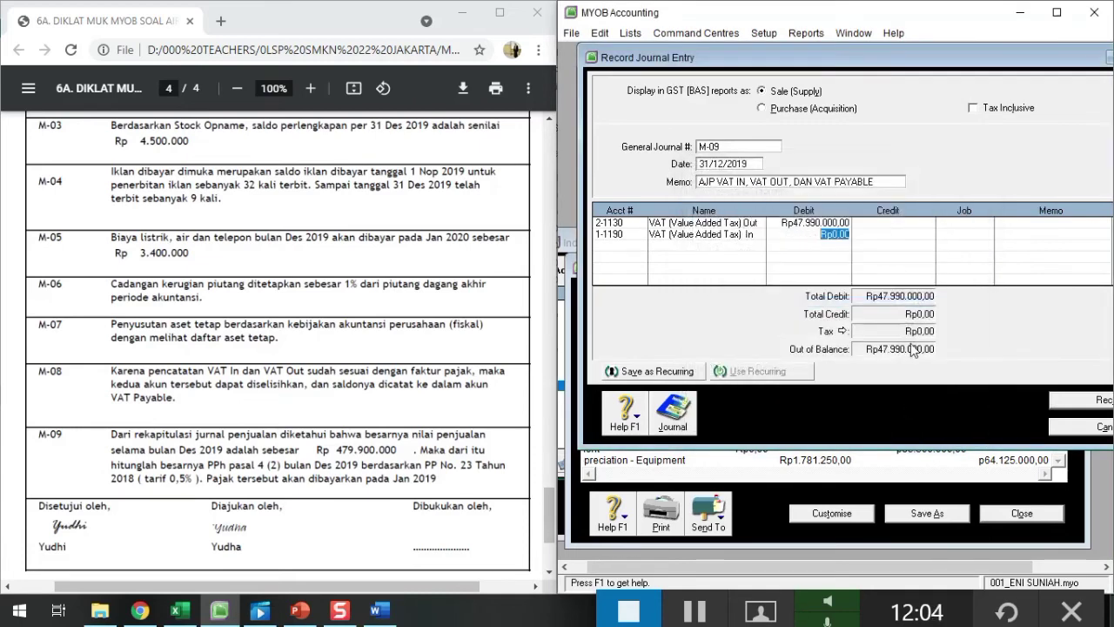
{"action": "key", "text": "Tab"}
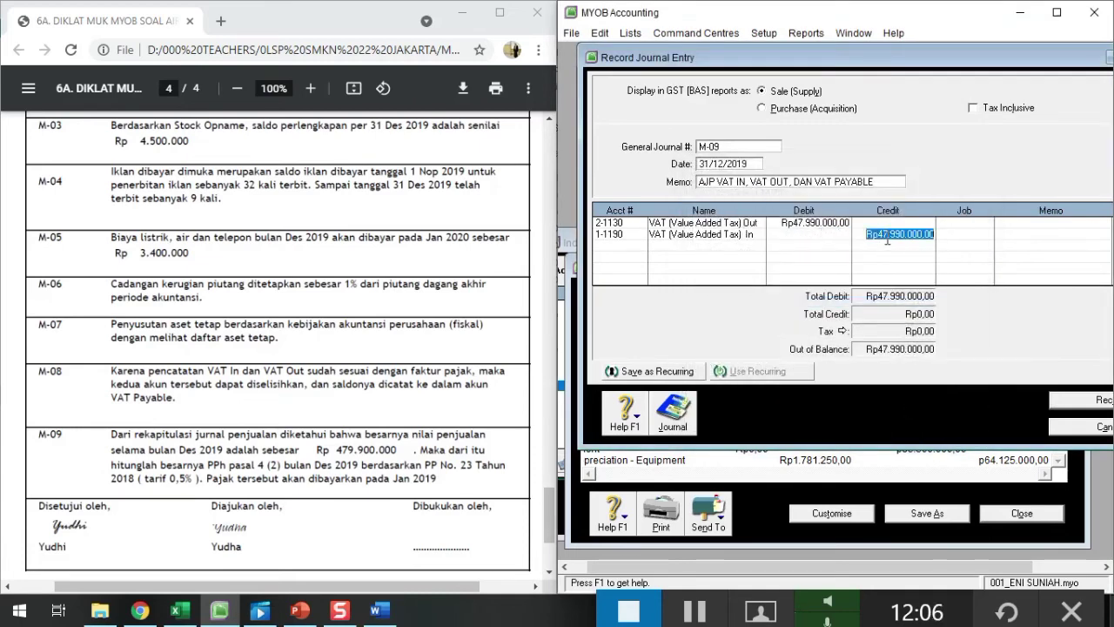
{"action": "type", "text": "41."}
{"action": "type", "text": "140.000"}
{"action": "key", "text": "Return"}
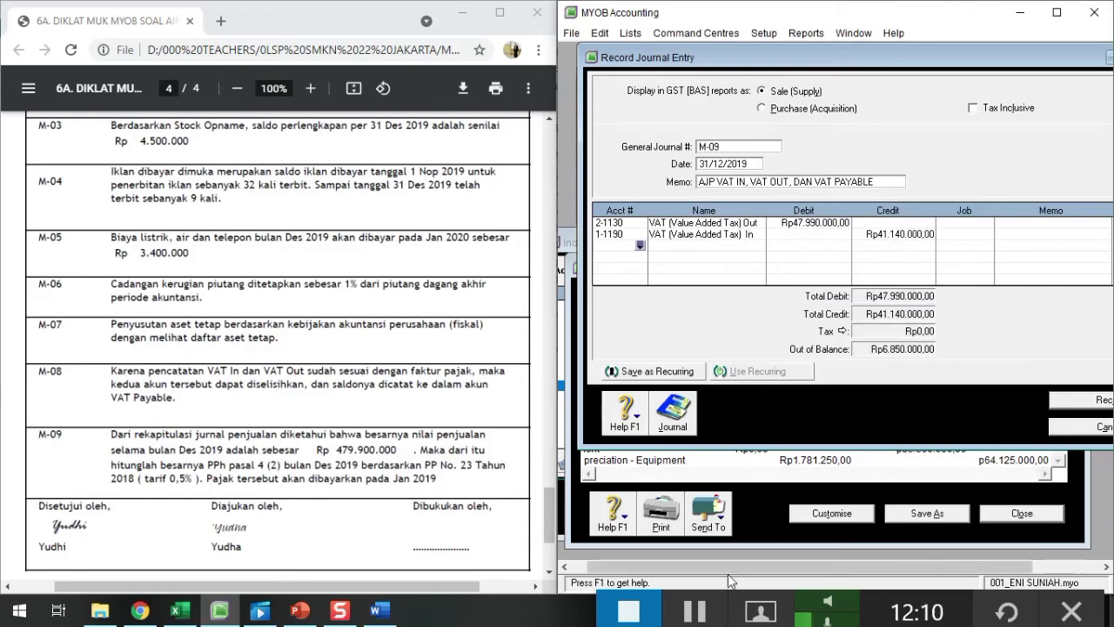
Credit account 2-1140 VAT (Value Added Tax) Payable with the remaining 6.850.000 on the third line and record the VAT journal entry.
{"action": "left_click", "coordinate": [748, 516]}
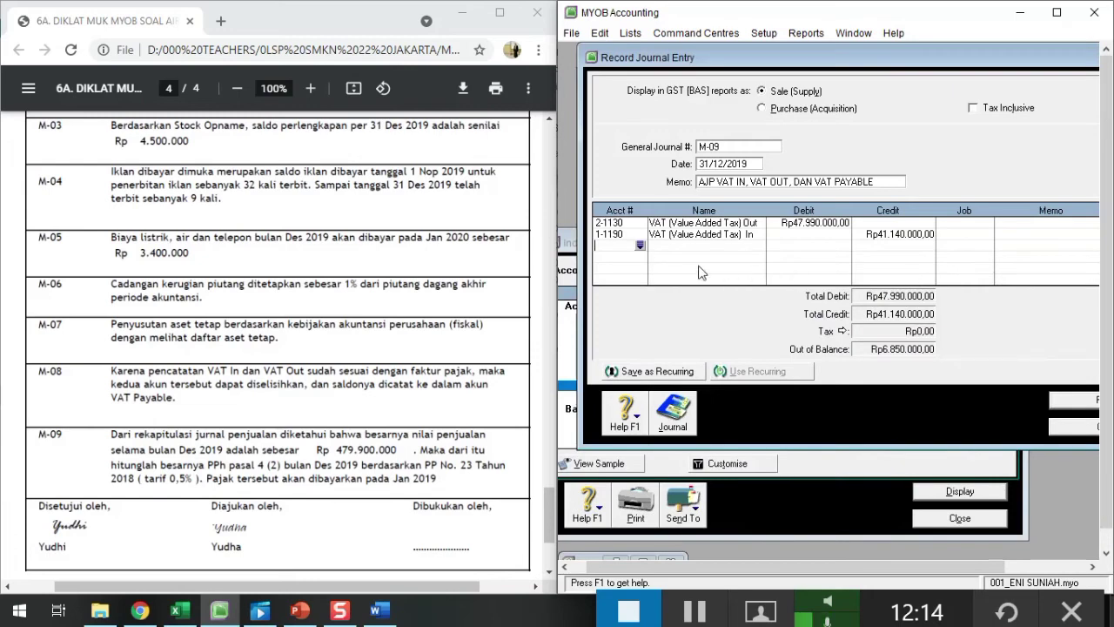
{"action": "left_click", "coordinate": [639, 245]}
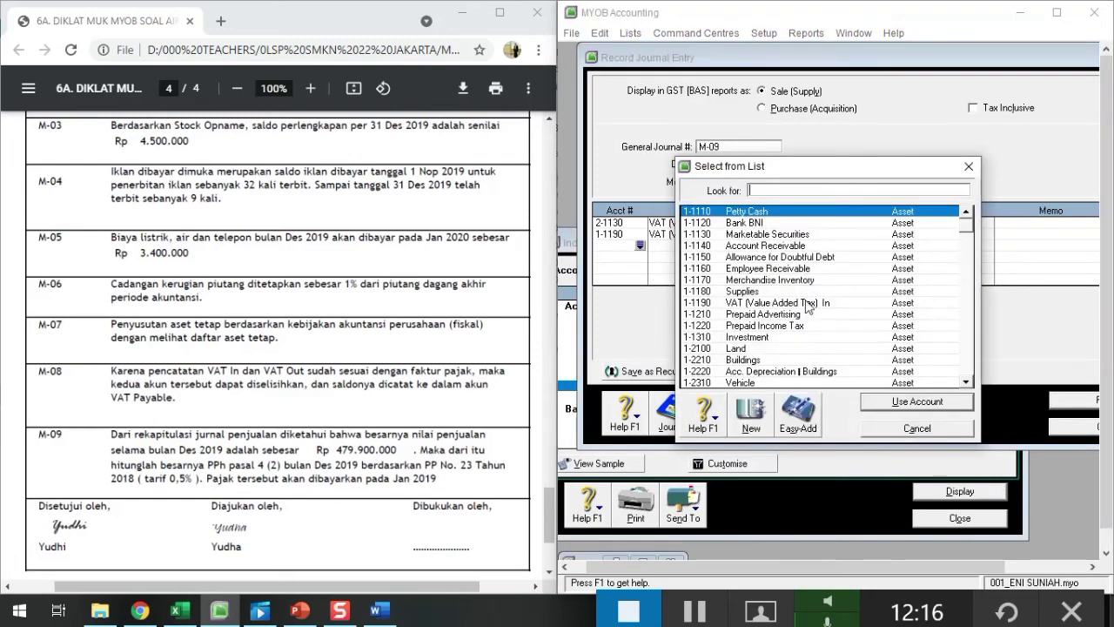
{"action": "scroll", "coordinate": [792, 364], "scroll_direction": "down", "scroll_amount": 4}
{"action": "scroll", "coordinate": [792, 363], "scroll_direction": "down", "scroll_amount": 1}
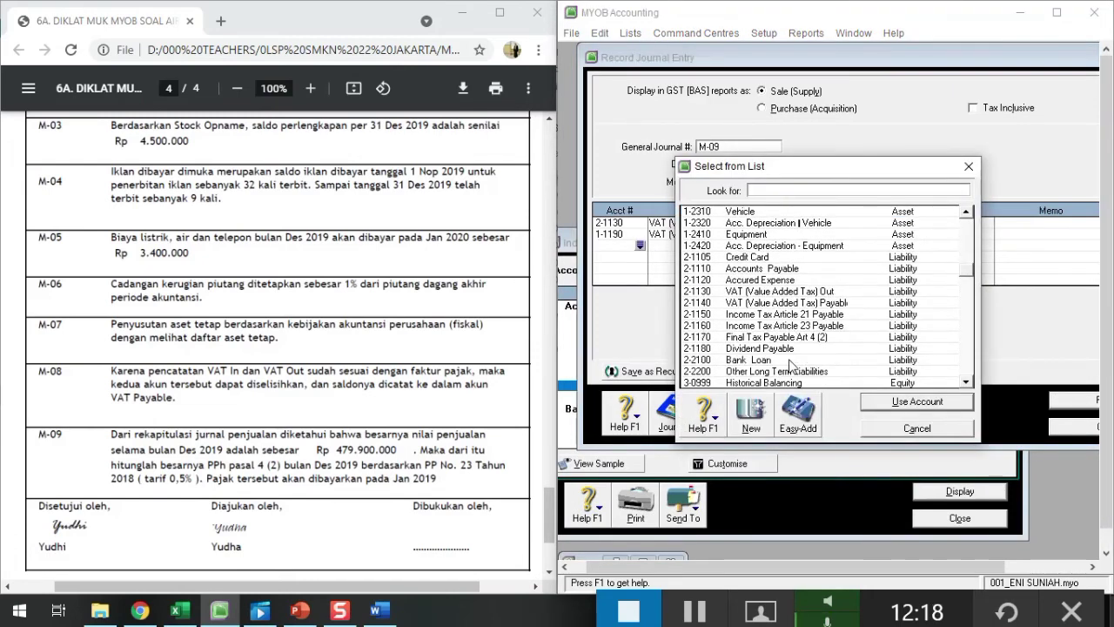
{"action": "left_click", "coordinate": [792, 302]}
{"action": "left_click", "coordinate": [926, 402]}
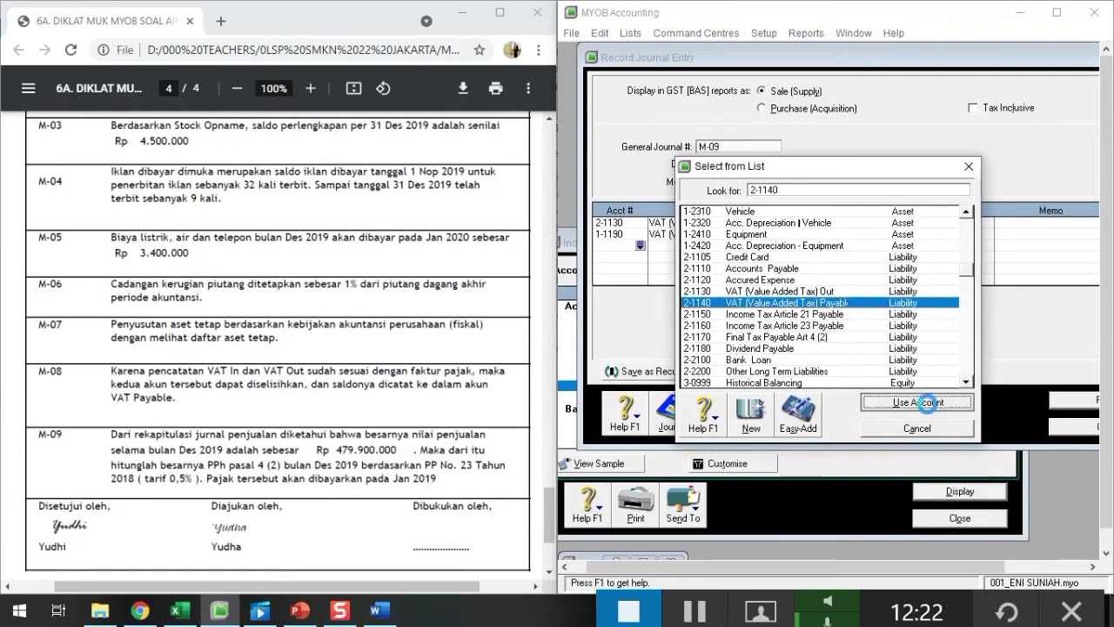
{"action": "key", "text": "Tab"}
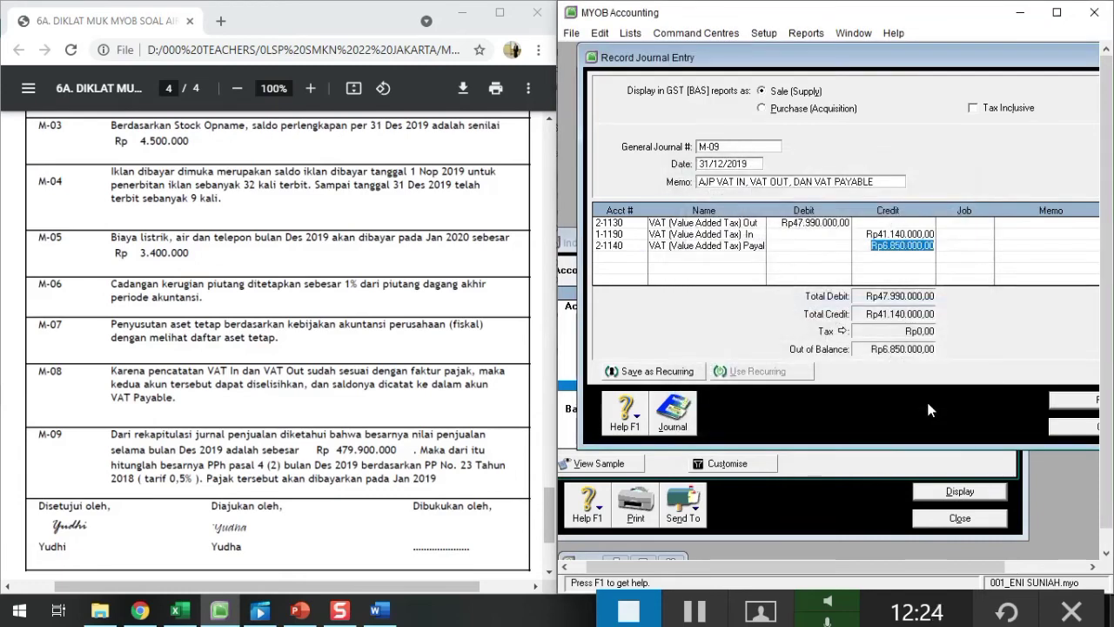
{"action": "key", "text": "Tab"}
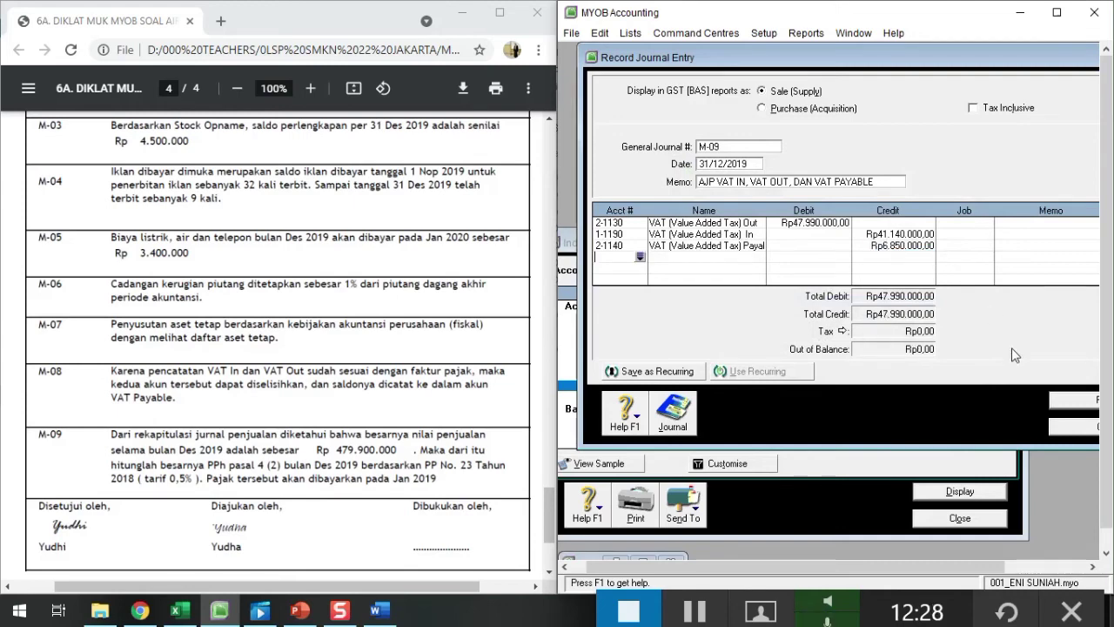
{"action": "left_click_drag", "start_coordinate": [1050, 68], "coordinate": [1017, 81]}
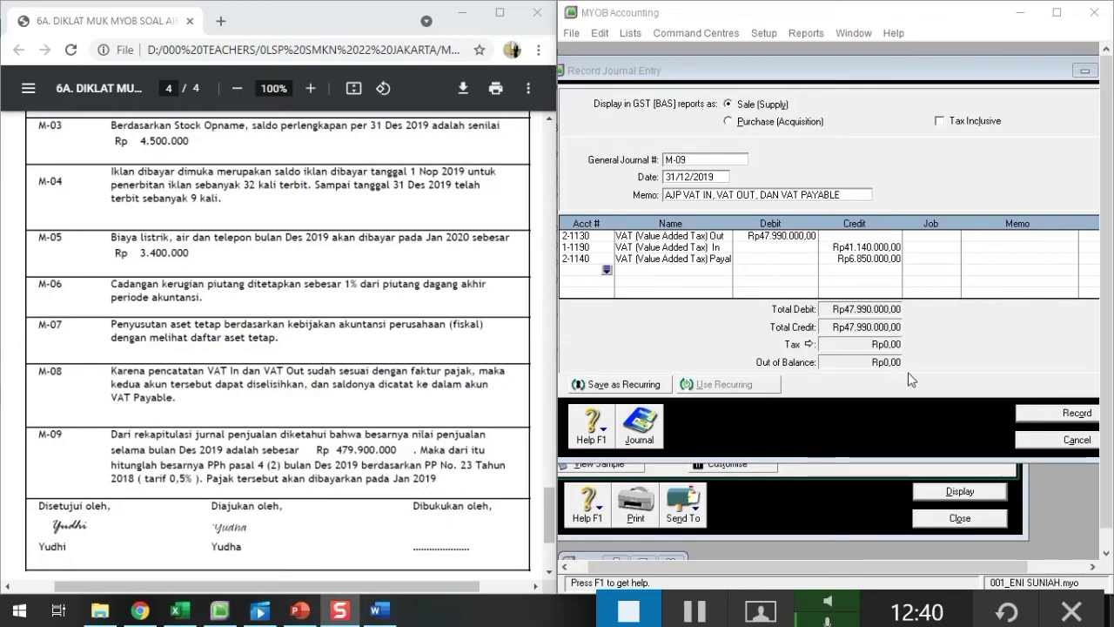
{"action": "left_click", "coordinate": [1049, 415]}
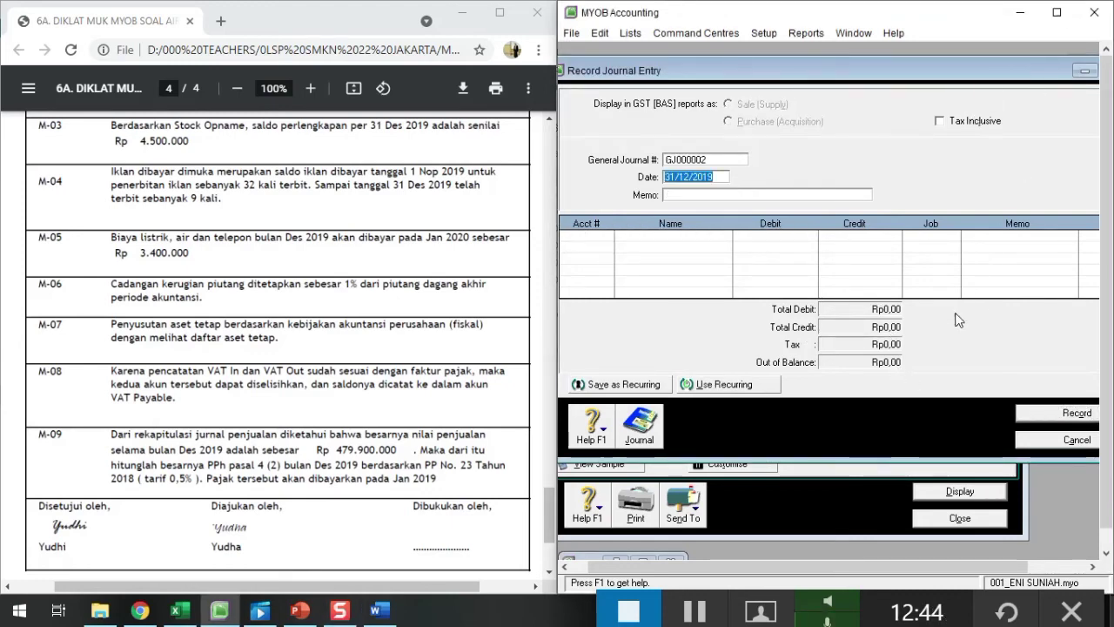
Head the new journal entry for memo item M-09 with number M-09 and memo AJP PPH PASAL 4 (2).
{"action": "scroll", "coordinate": [307, 464], "scroll_direction": "down", "scroll_amount": 3}
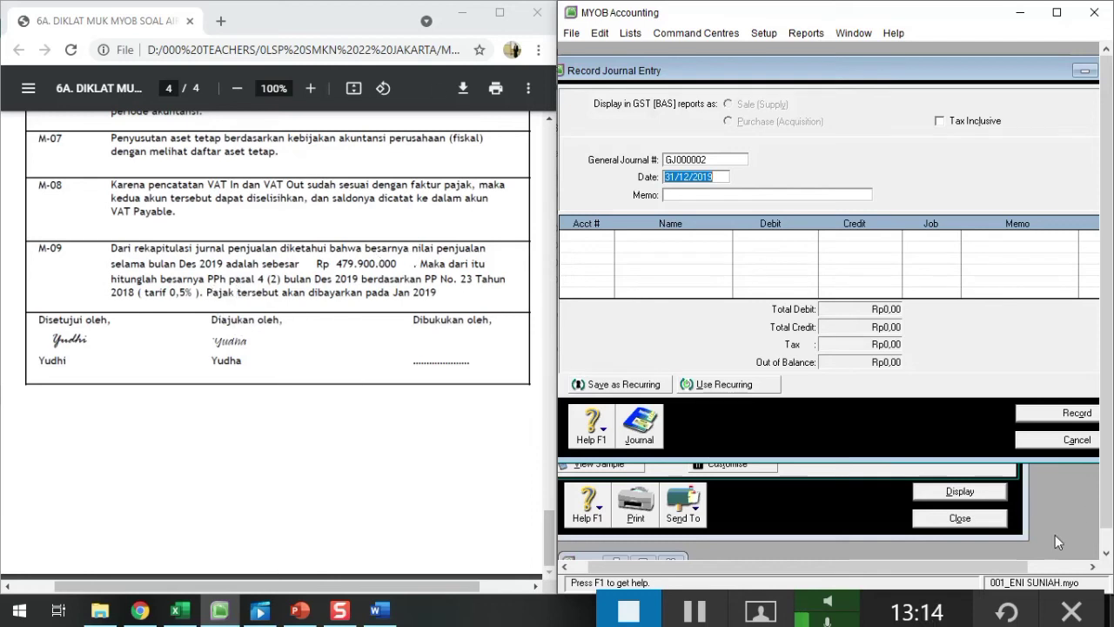
{"action": "left_click", "coordinate": [703, 609]}
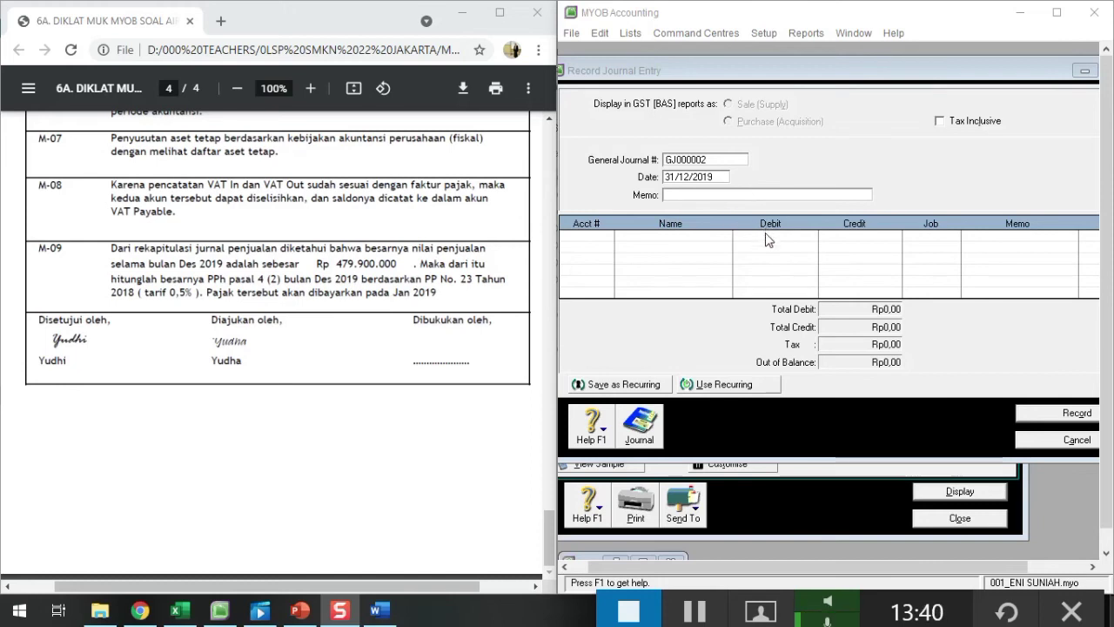
{"action": "left_click", "coordinate": [679, 178]}
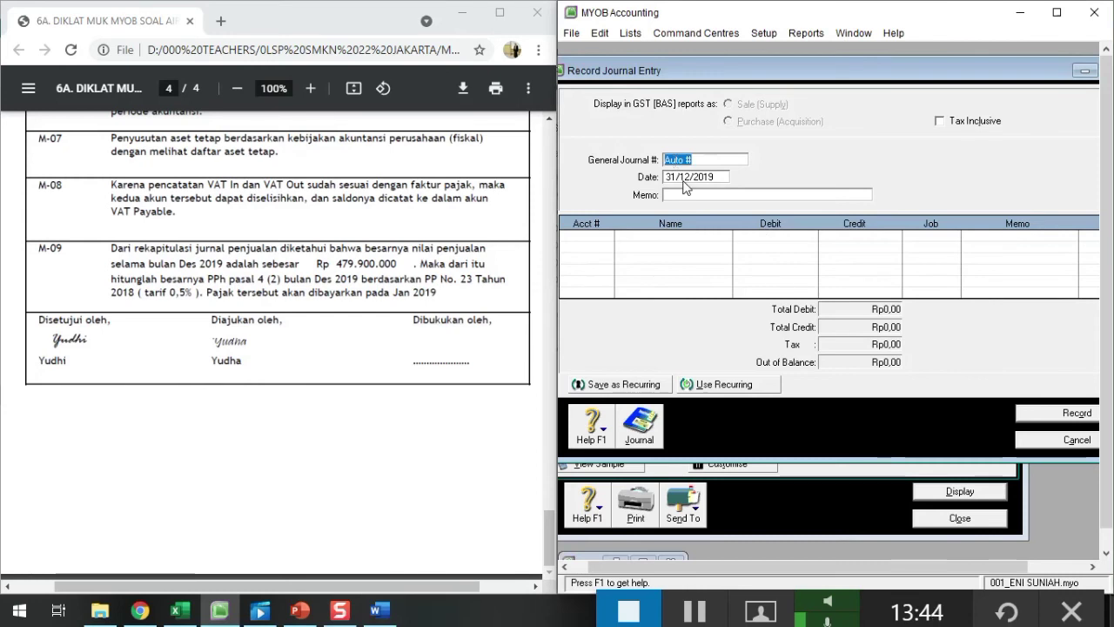
{"action": "type", "text": "M-09"}
{"action": "key", "text": "Tab"}
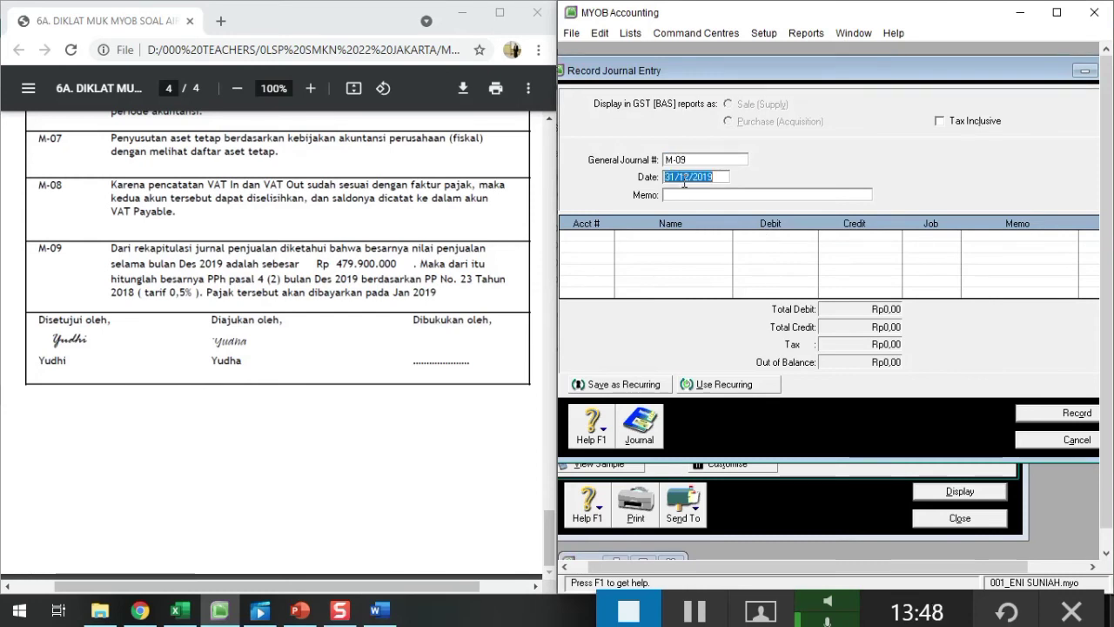
{"action": "key", "text": "Tab"}
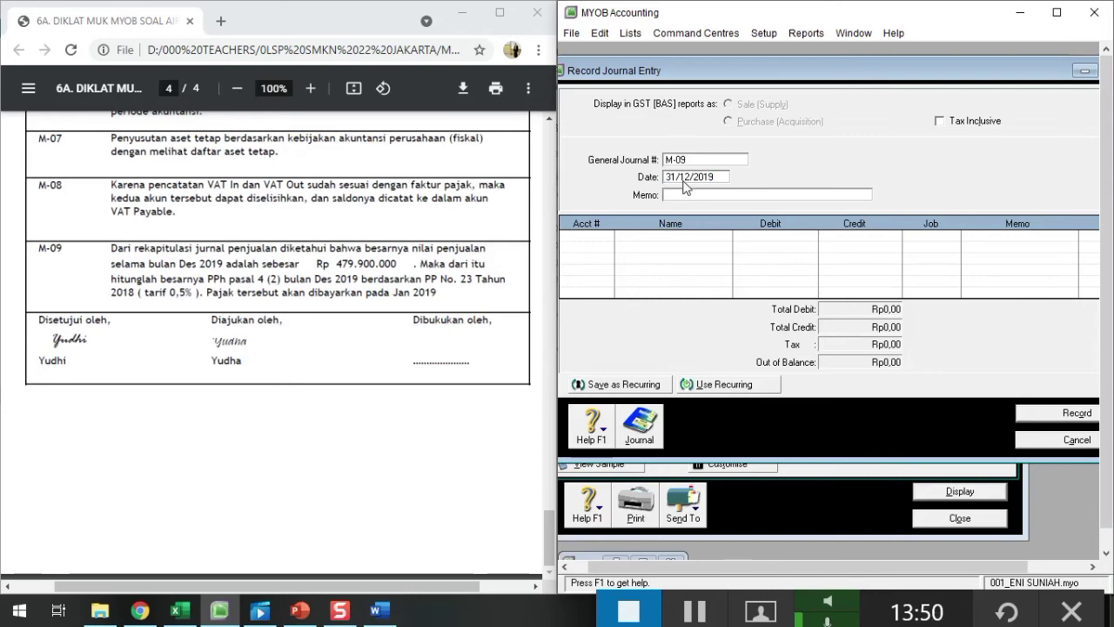
{"action": "type", "text": "AJP"}
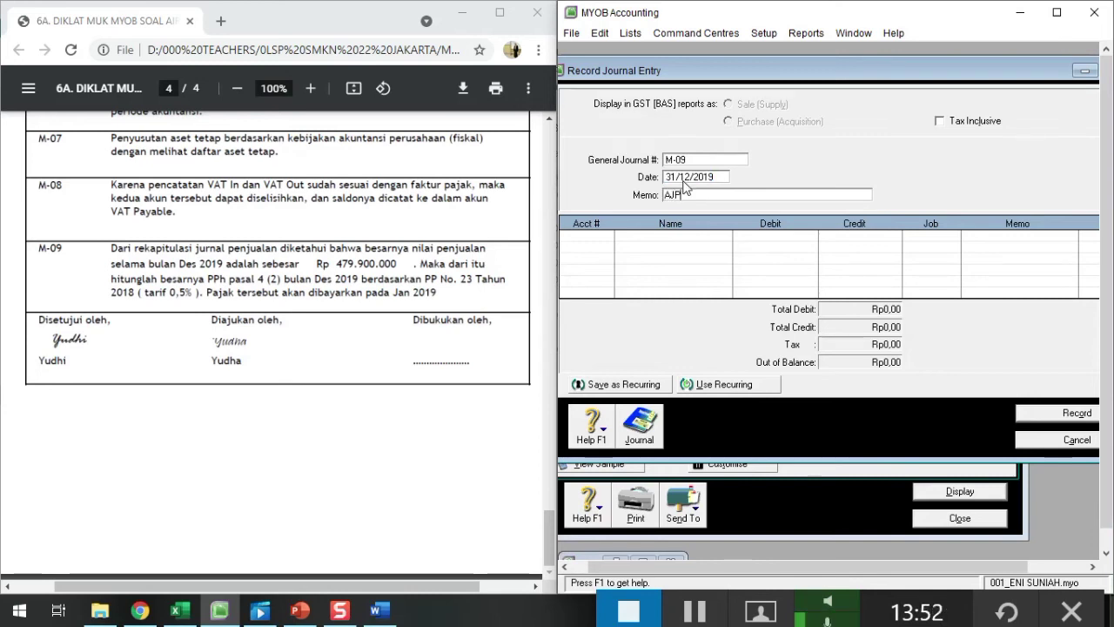
{"action": "type", "text": " PPH PASAL"}
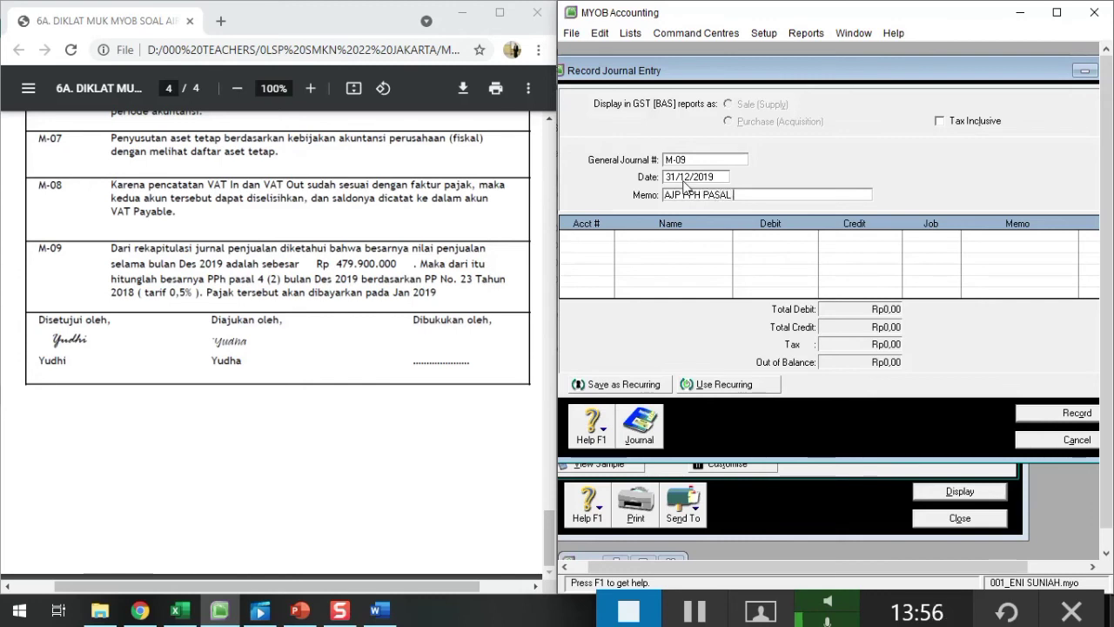
{"action": "type", "text": " 4 (2"}
{"action": "type", "text": ")"}
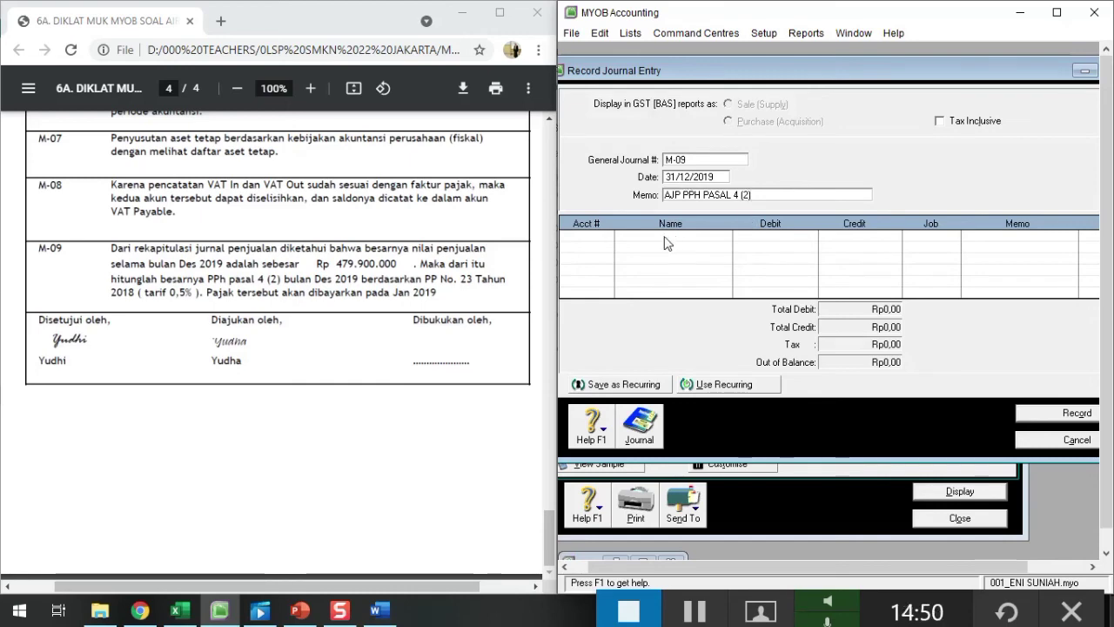
Choose account 9-3000 Income Tax Expense for the first line of the PPH PASAL 4 (2) entry.
{"action": "left_click", "coordinate": [602, 239]}
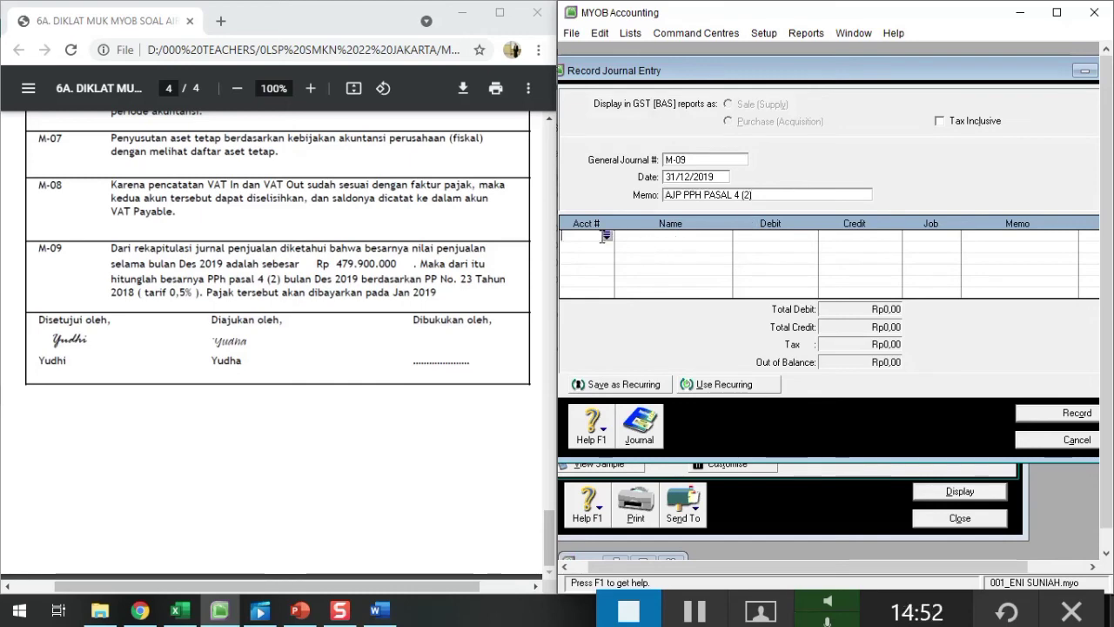
{"action": "left_click", "coordinate": [607, 236]}
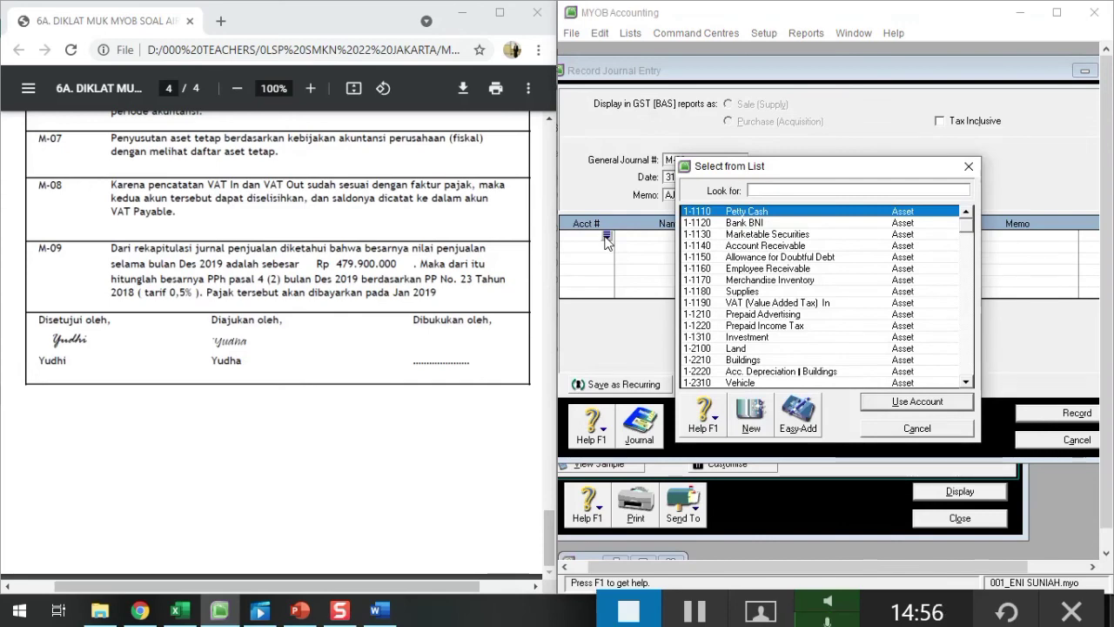
{"action": "type", "text": "9"}
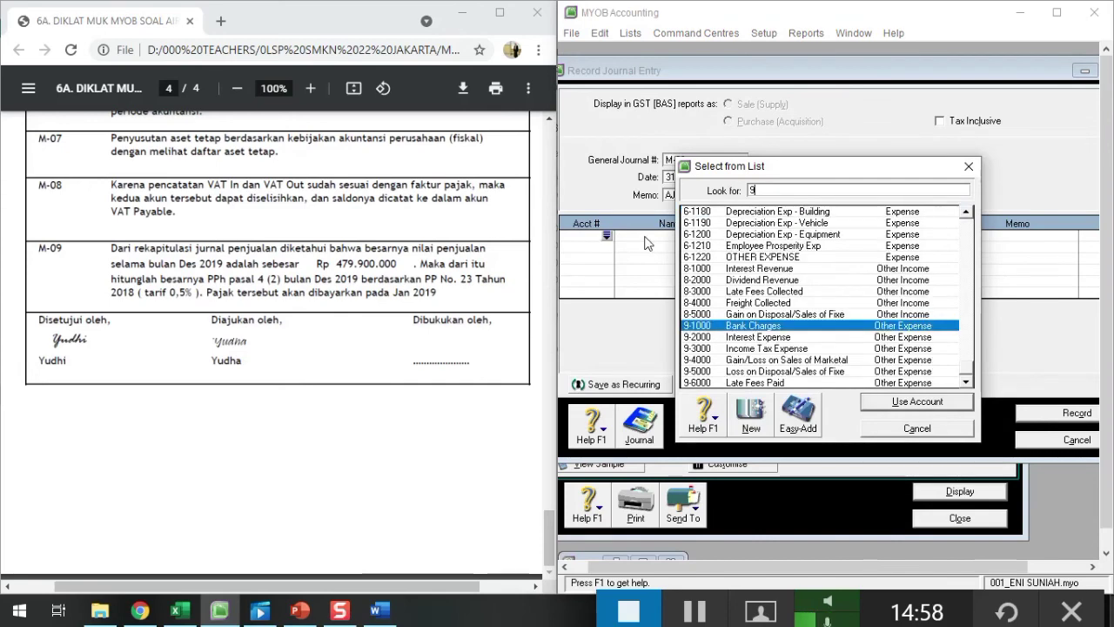
{"action": "type", "text": "-4000"}
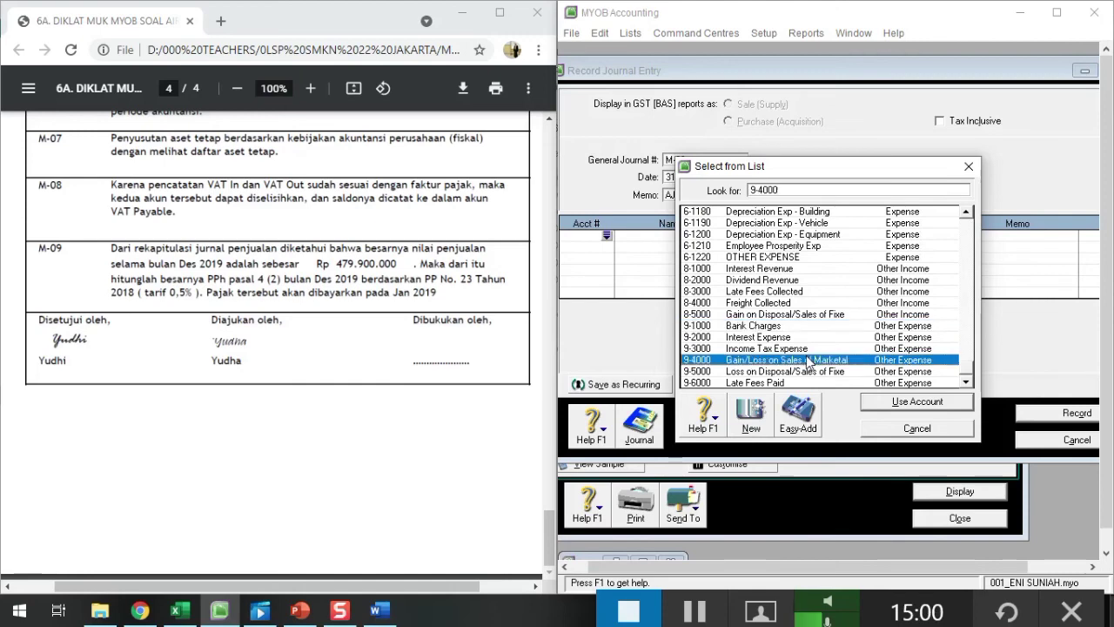
{"action": "left_click", "coordinate": [809, 349]}
{"action": "left_click", "coordinate": [892, 401]}
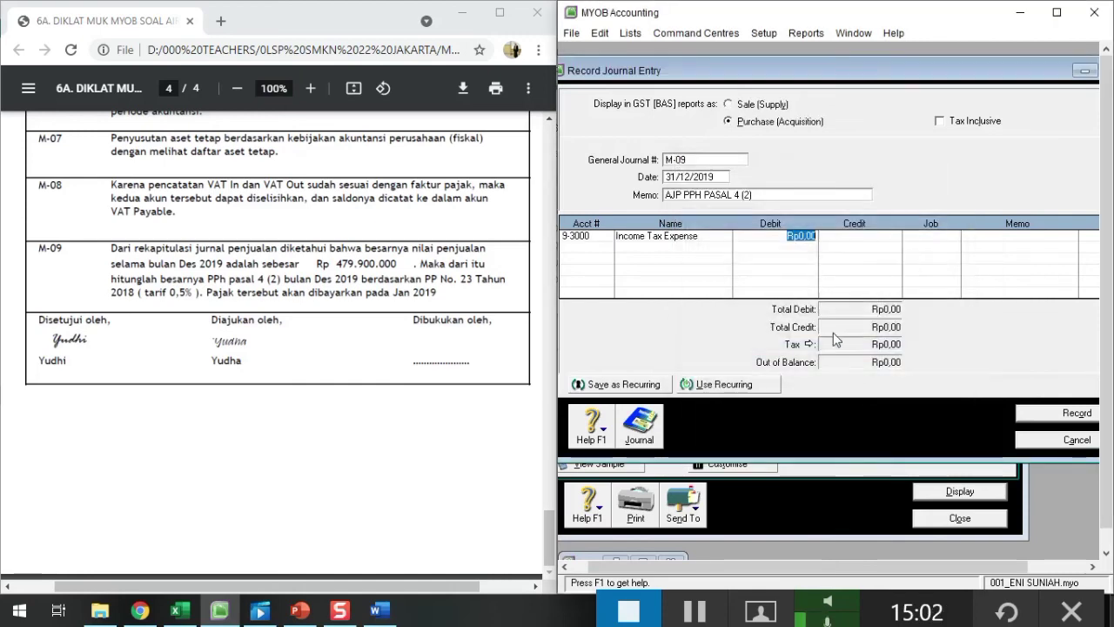
Fill the Income Tax Expense debit using the built-in calculator, computing 479900000 × 0.5 / 100.
{"action": "right_click", "coordinate": [801, 237]}
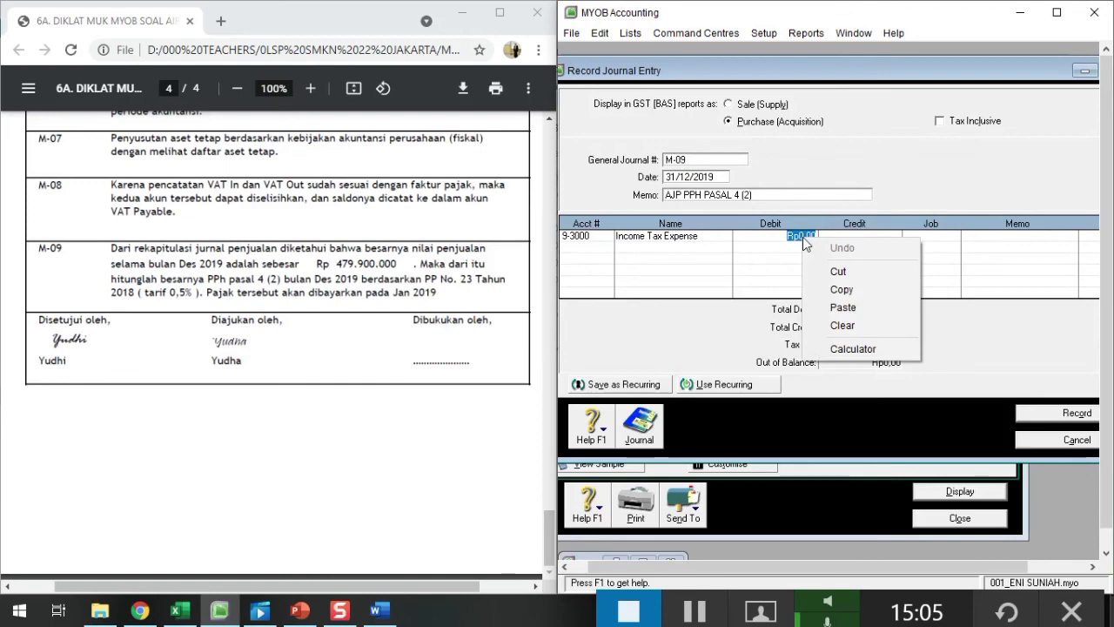
{"action": "left_click", "coordinate": [848, 348]}
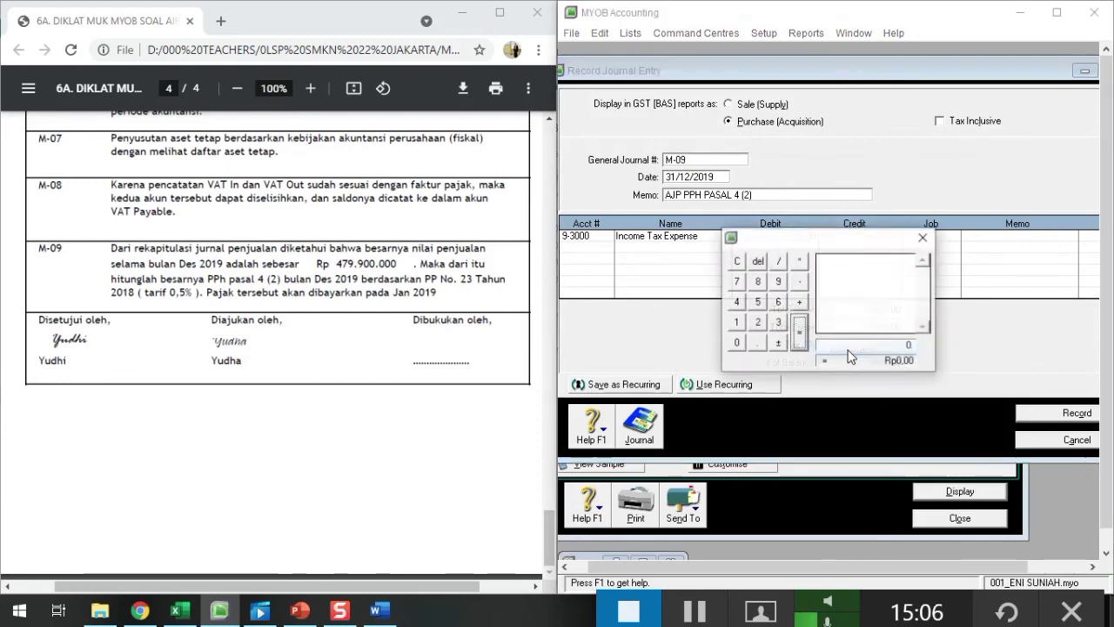
{"action": "left_click", "coordinate": [758, 262]}
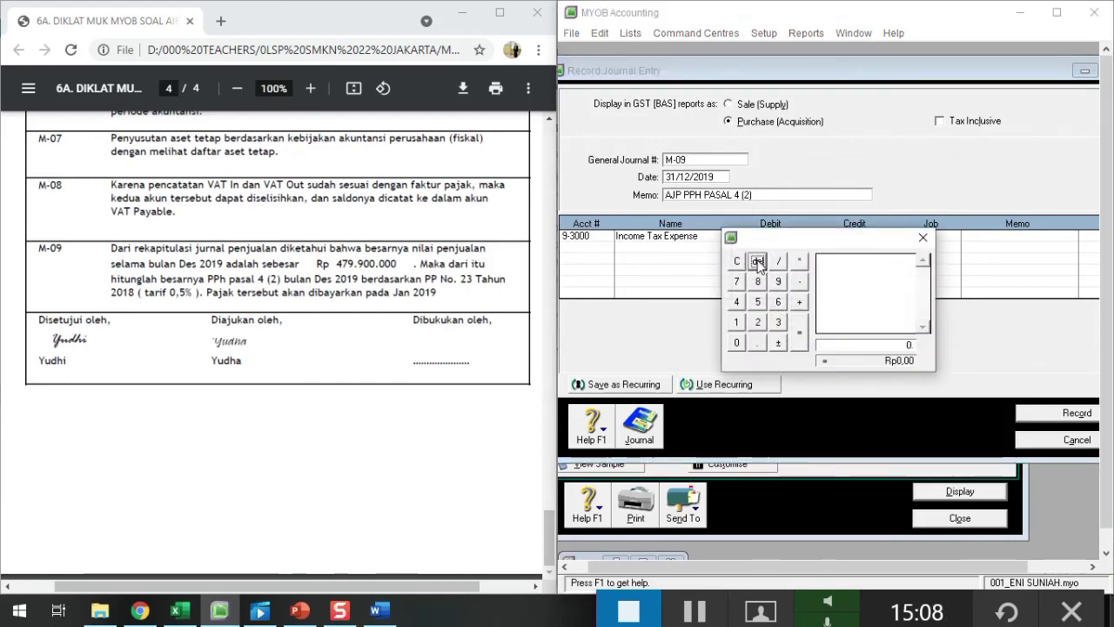
{"action": "left_click", "coordinate": [736, 301]}
{"action": "left_click", "coordinate": [736, 281]}
{"action": "left_click", "coordinate": [777, 282]}
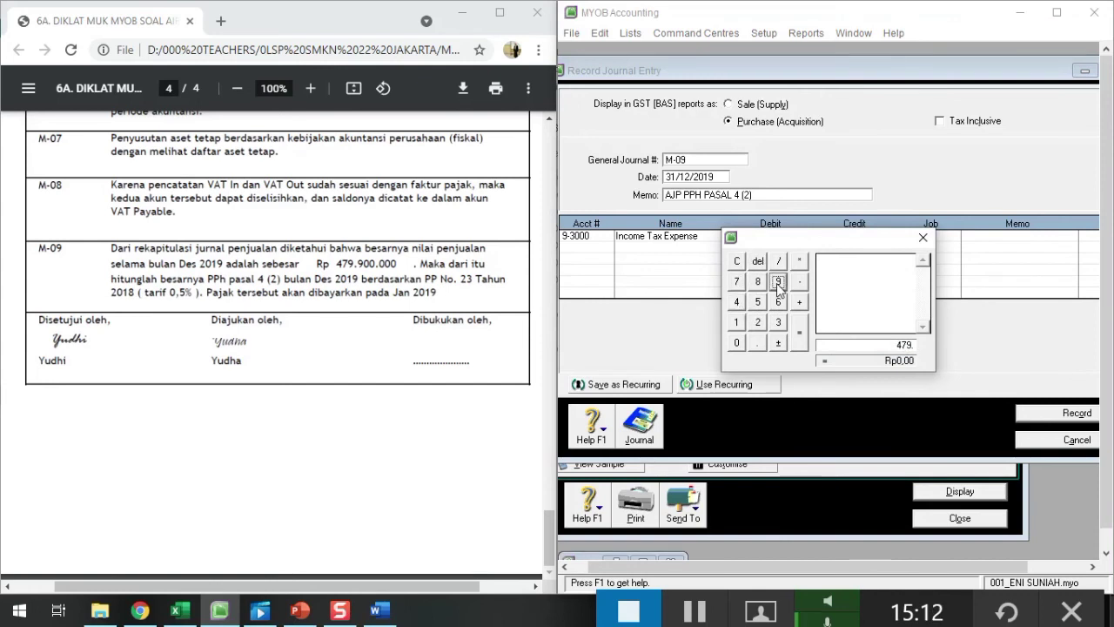
{"action": "left_click", "coordinate": [778, 282]}
{"action": "left_click", "coordinate": [737, 342]}
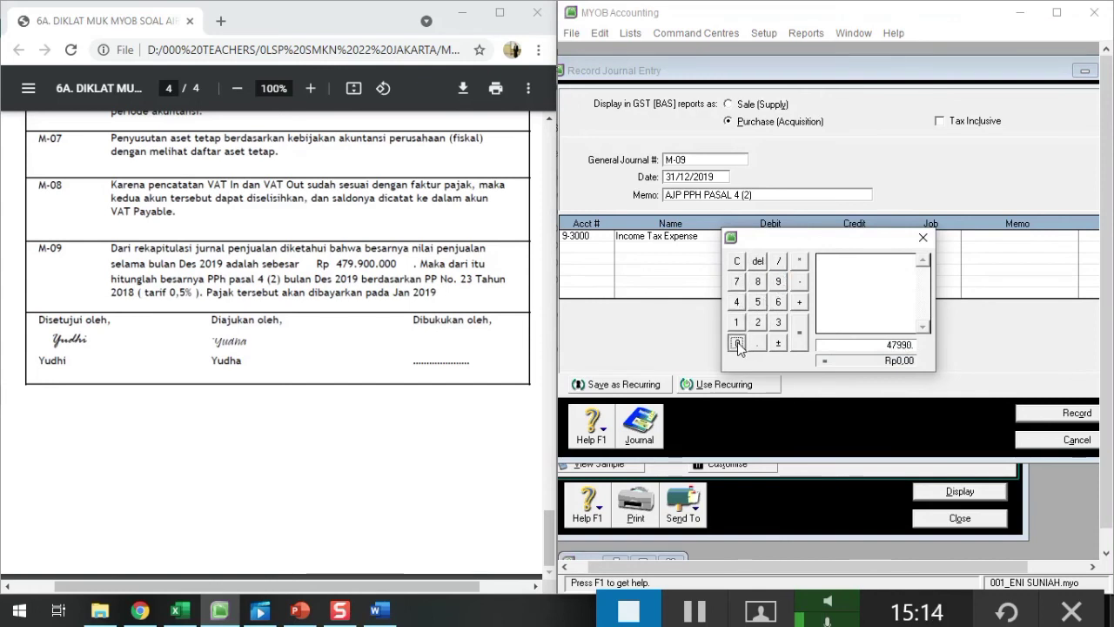
{"action": "left_click", "coordinate": [737, 342]}
{"action": "left_click", "coordinate": [737, 342]}
{"action": "left_click", "coordinate": [737, 342]}
{"action": "left_click", "coordinate": [737, 342]}
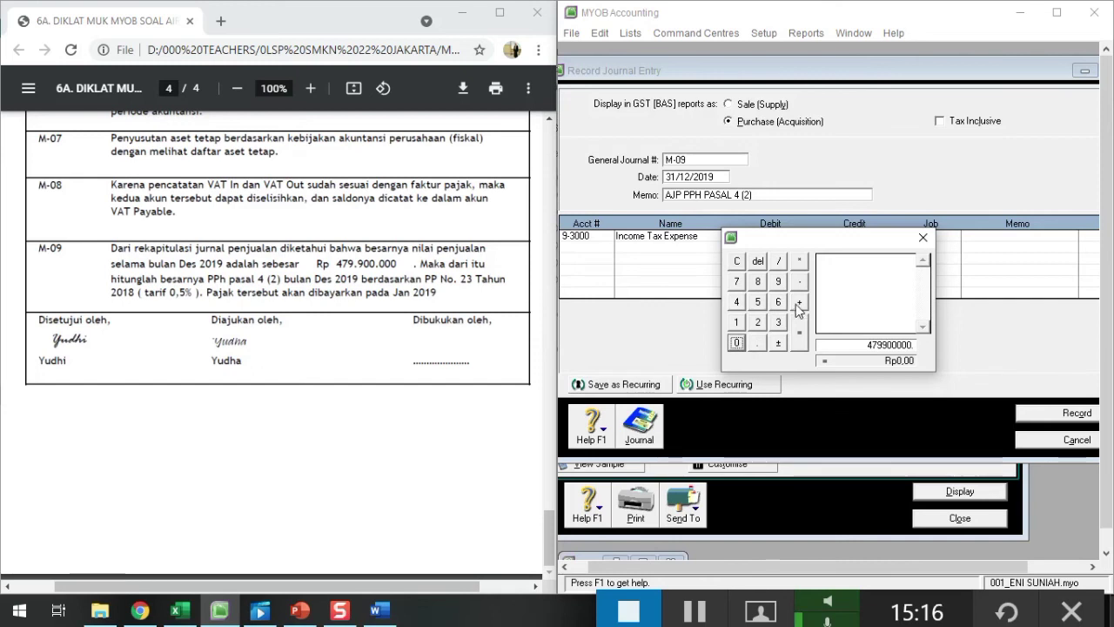
{"action": "left_click", "coordinate": [799, 260]}
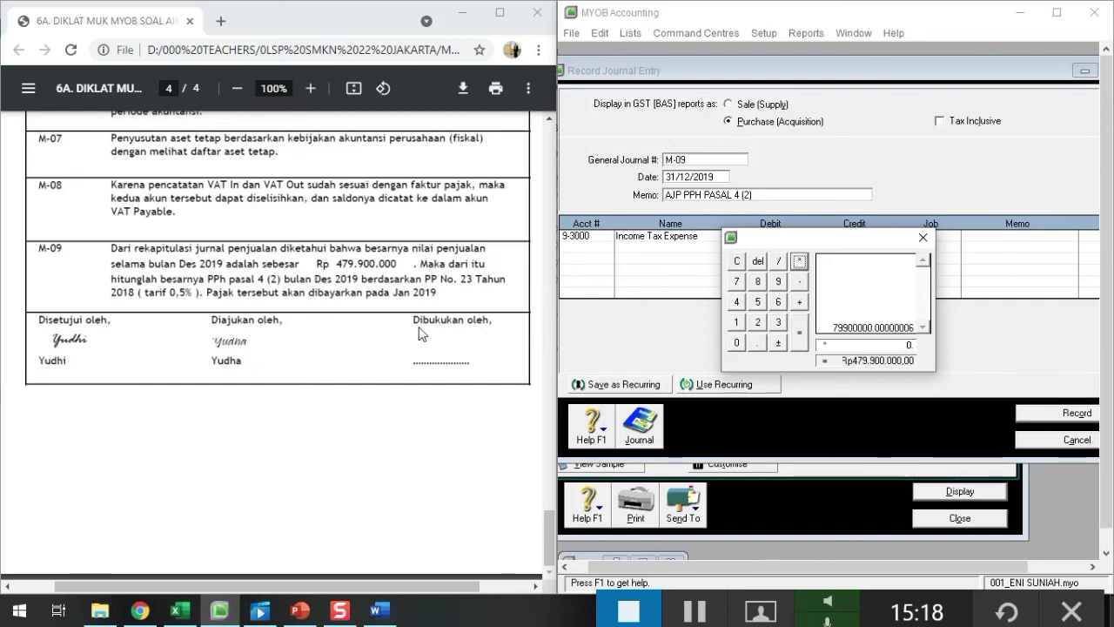
{"action": "left_click", "coordinate": [739, 343]}
{"action": "left_click", "coordinate": [757, 342]}
{"action": "left_click", "coordinate": [757, 301]}
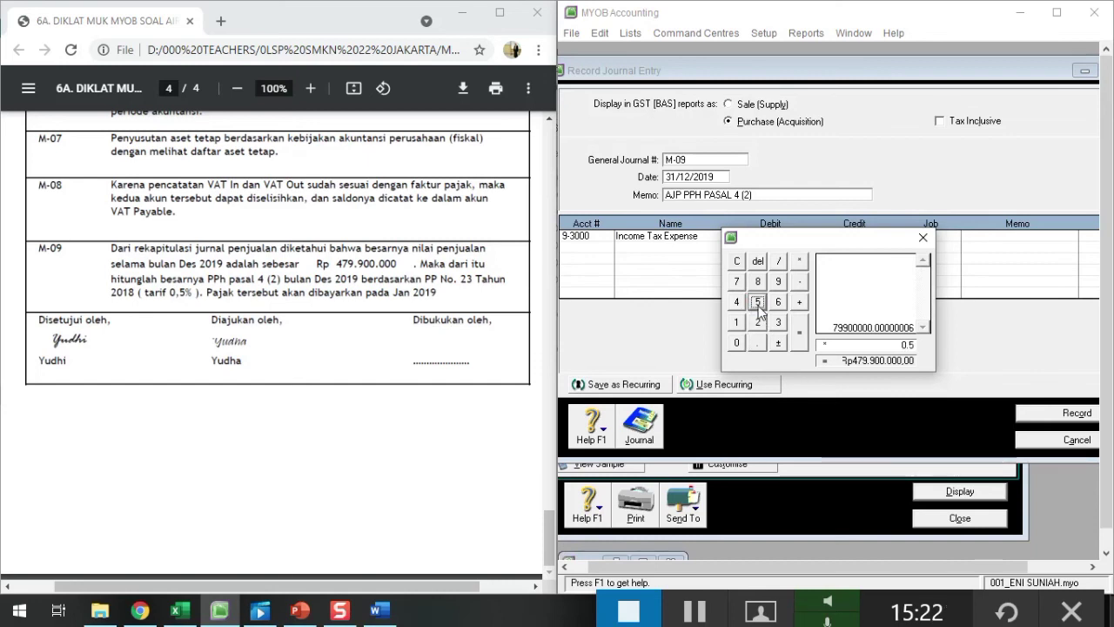
{"action": "left_click", "coordinate": [778, 261]}
{"action": "left_click", "coordinate": [736, 322]}
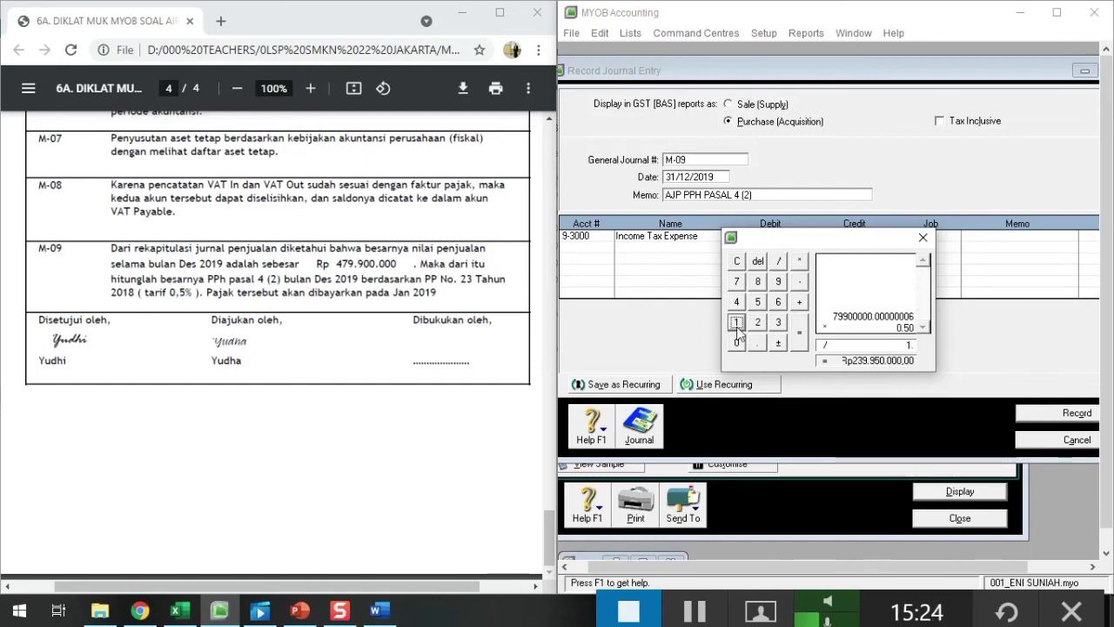
{"action": "left_click", "coordinate": [737, 343]}
{"action": "left_click", "coordinate": [737, 343]}
{"action": "left_click", "coordinate": [800, 339]}
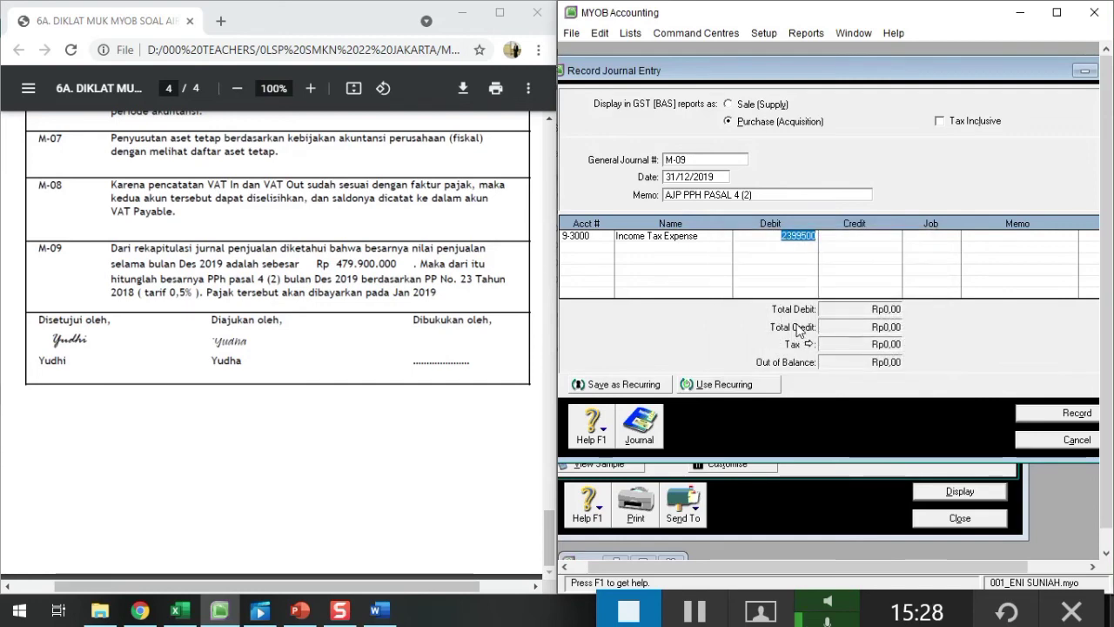
Credit account 2-1170 Final Tax Payable Art 4 (2) with 2.399.500 on the second line and record the M-09 journal entry.
{"action": "key", "text": "Tab"}
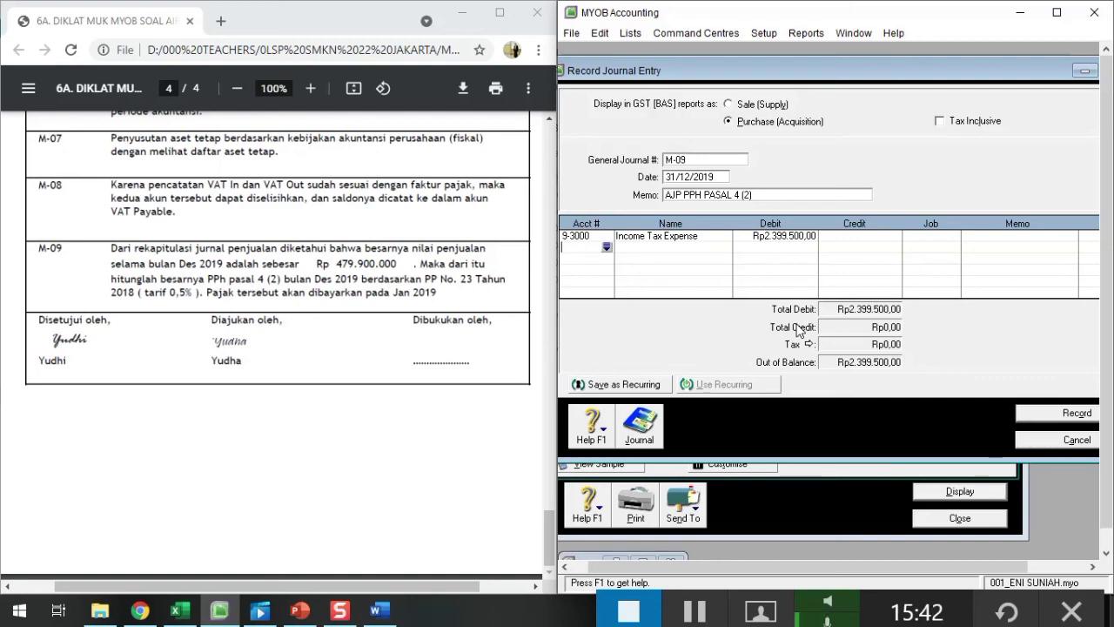
{"action": "key", "text": "Return"}
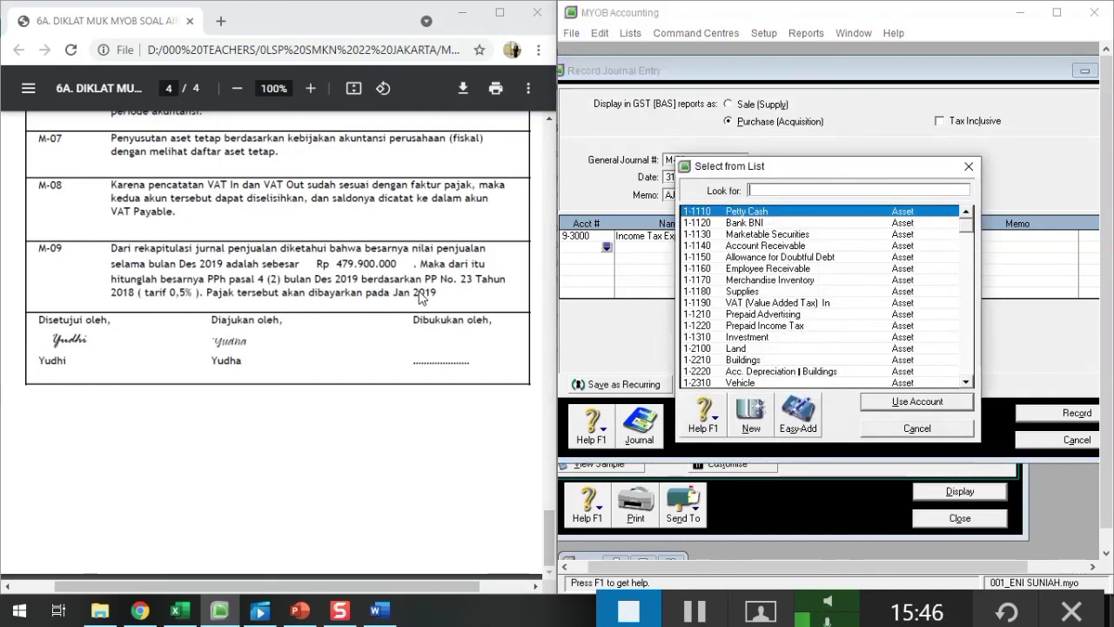
{"action": "type", "text": "2"}
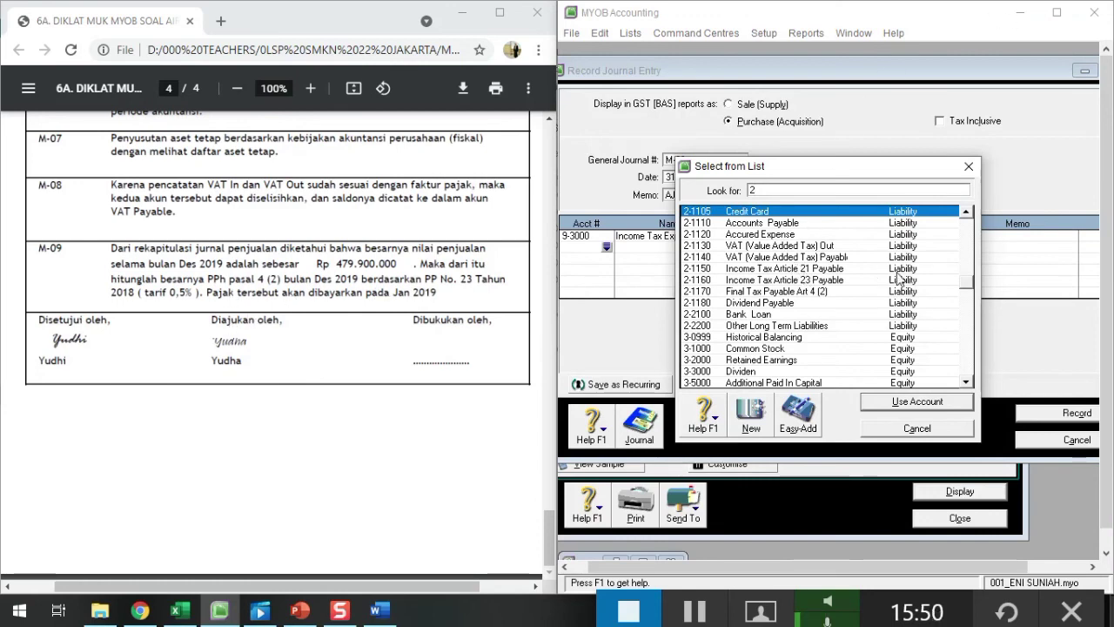
{"action": "left_click", "coordinate": [750, 296]}
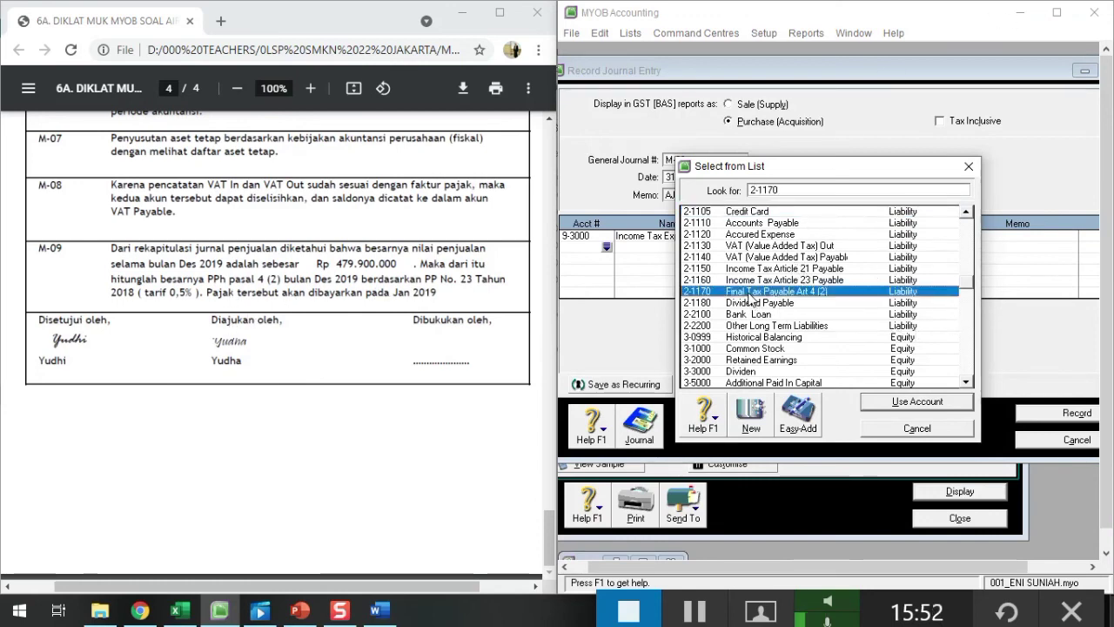
{"action": "left_click", "coordinate": [908, 403]}
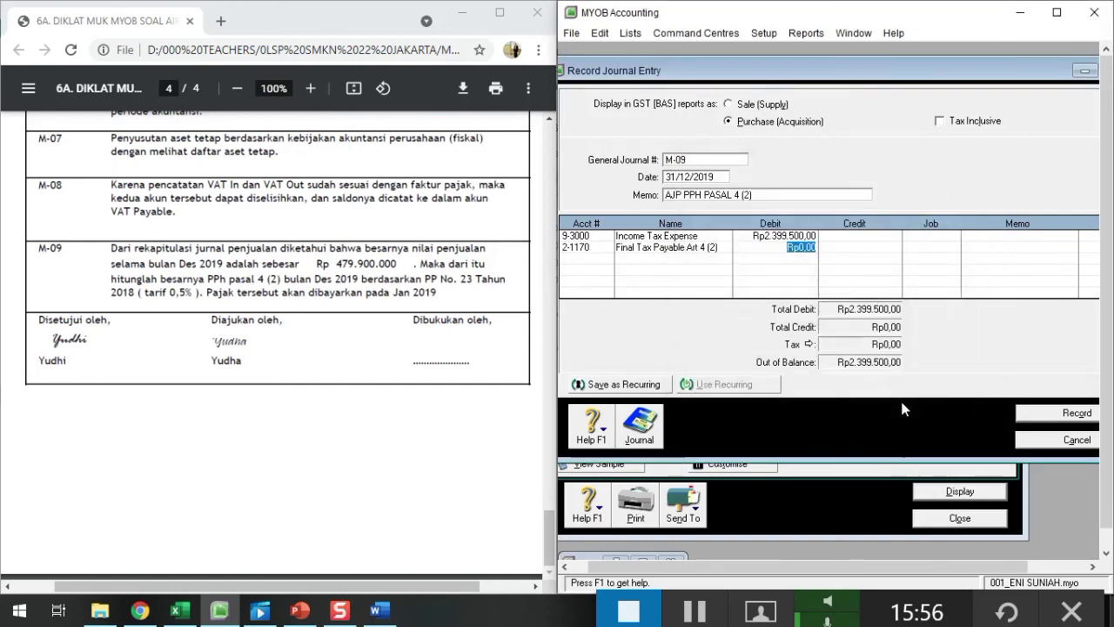
{"action": "key", "text": "Tab"}
{"action": "key", "text": "Return"}
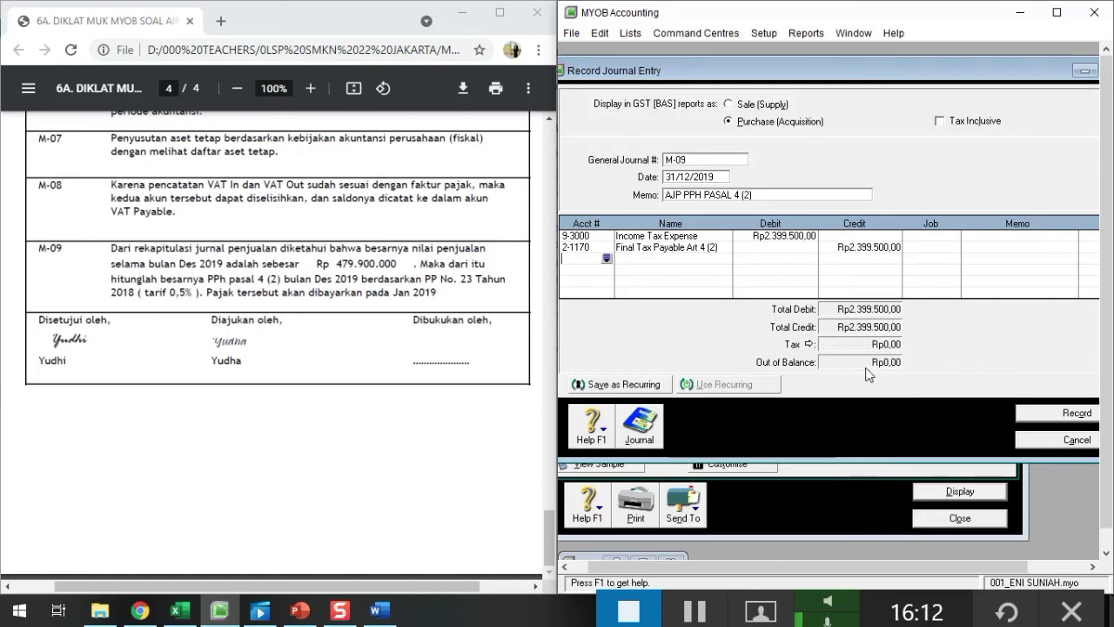
{"action": "left_click", "coordinate": [1074, 414]}
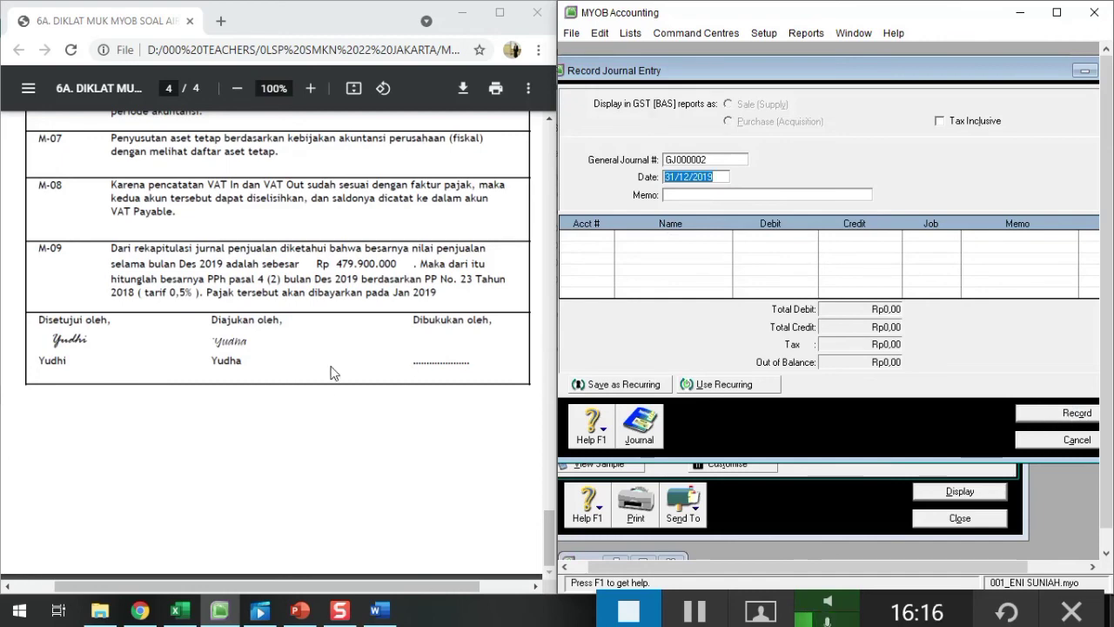
Close the blank journal entry form and the report index, and maximize the Accounts command centre.
{"action": "left_click", "coordinate": [1056, 444]}
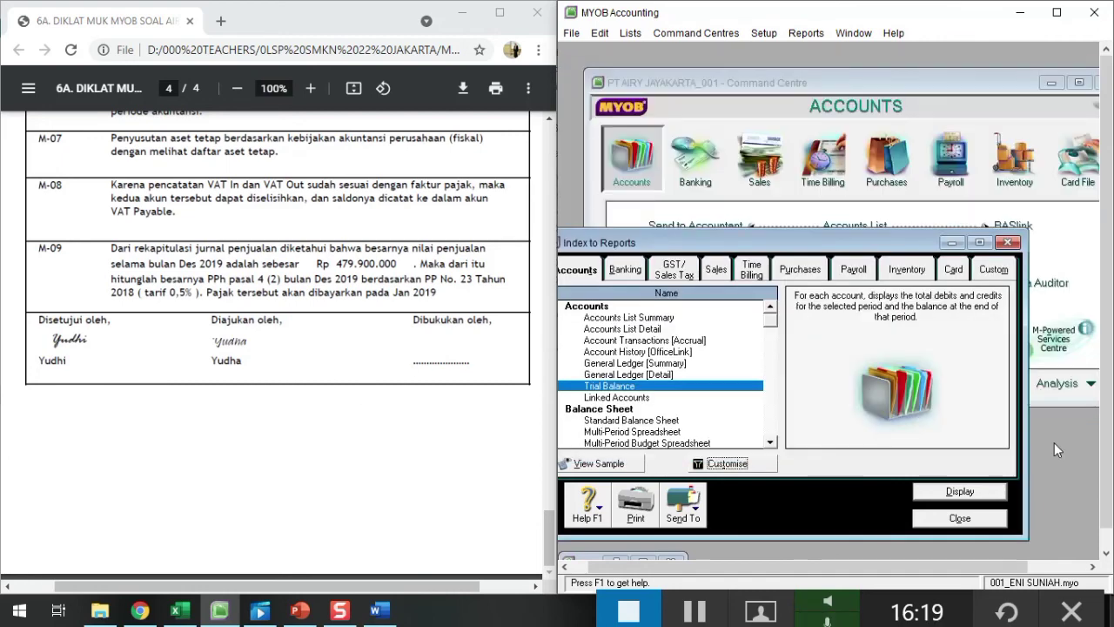
{"action": "left_click", "coordinate": [960, 518]}
{"action": "left_click", "coordinate": [1078, 83]}
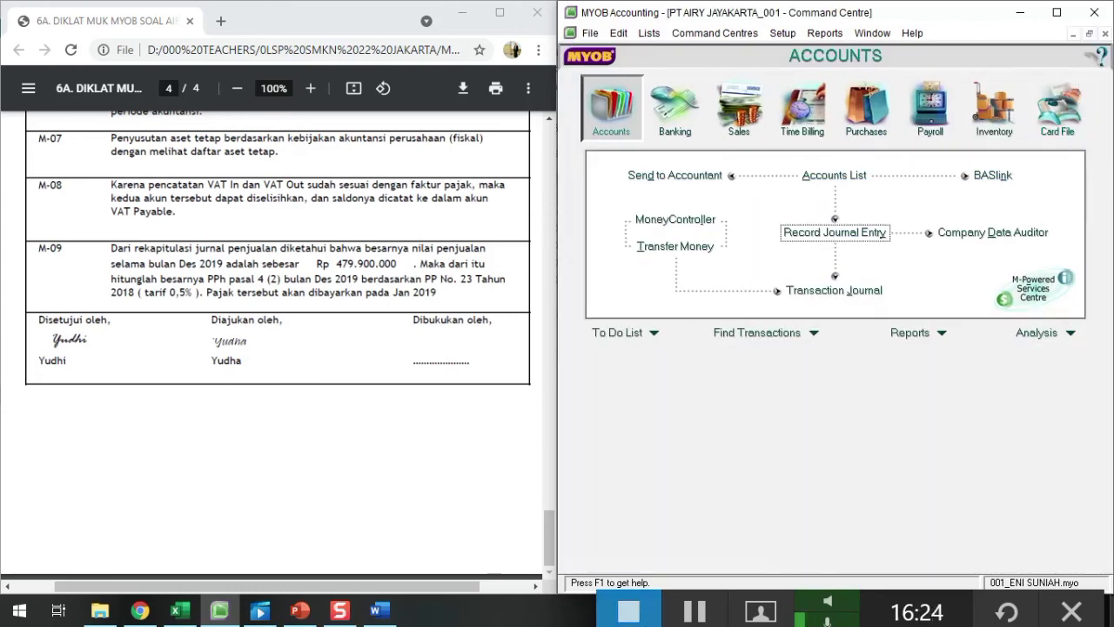
{"action": "left_click", "coordinate": [695, 613]}
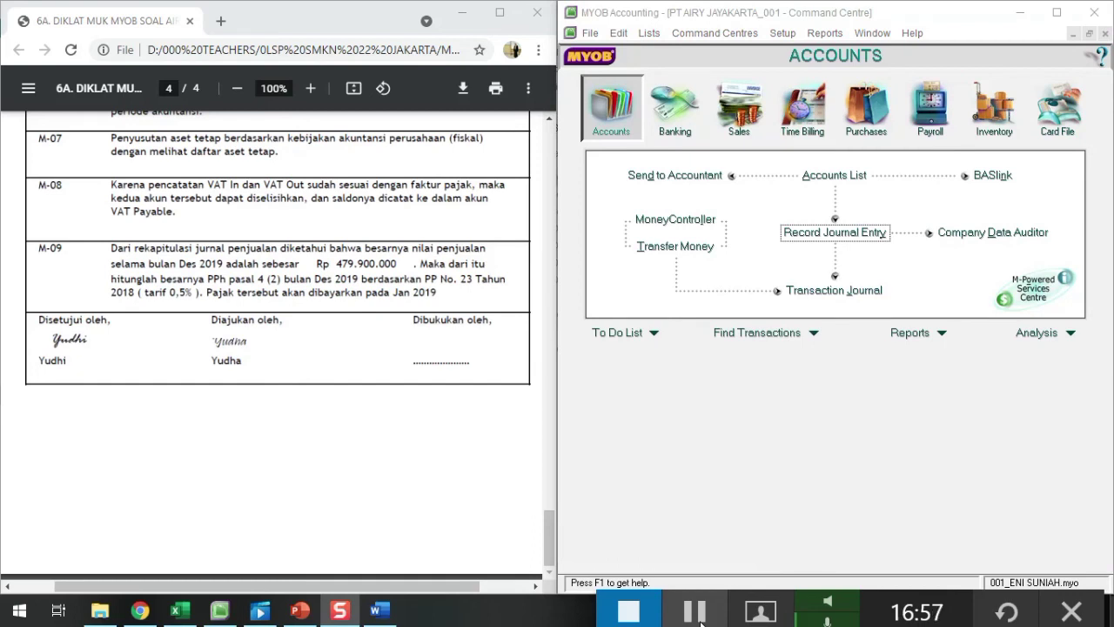